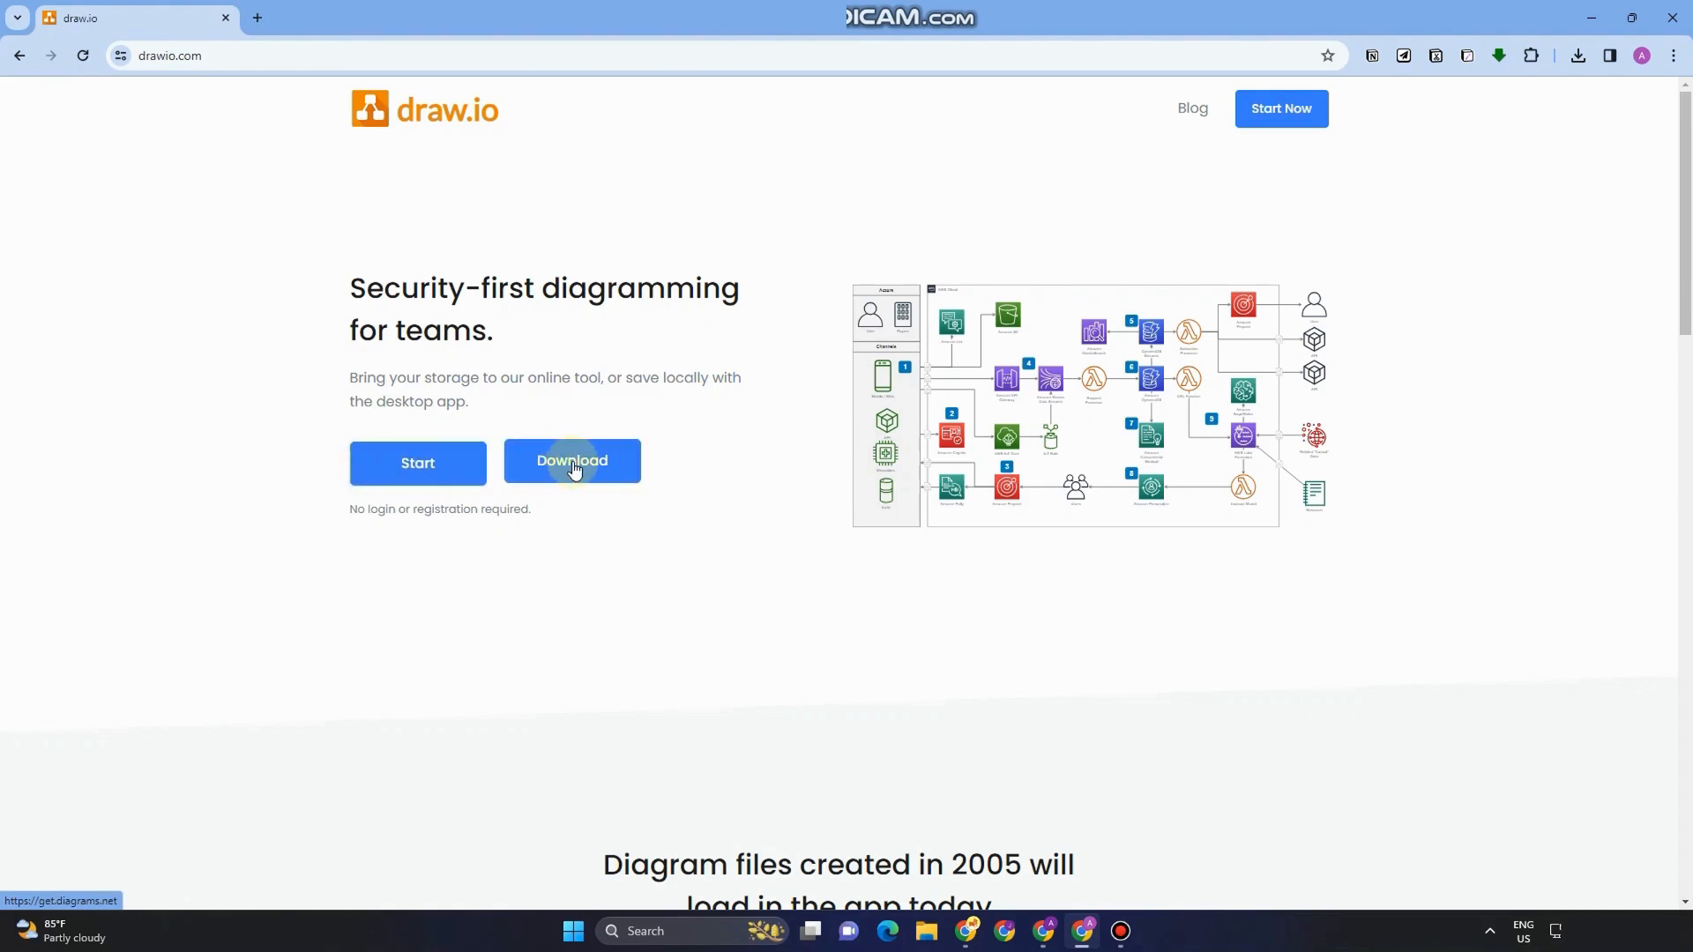
- Open the online diagram editor and create a new blank diagram saved to the device
{"action": "left_click", "coordinate": [428, 476]}
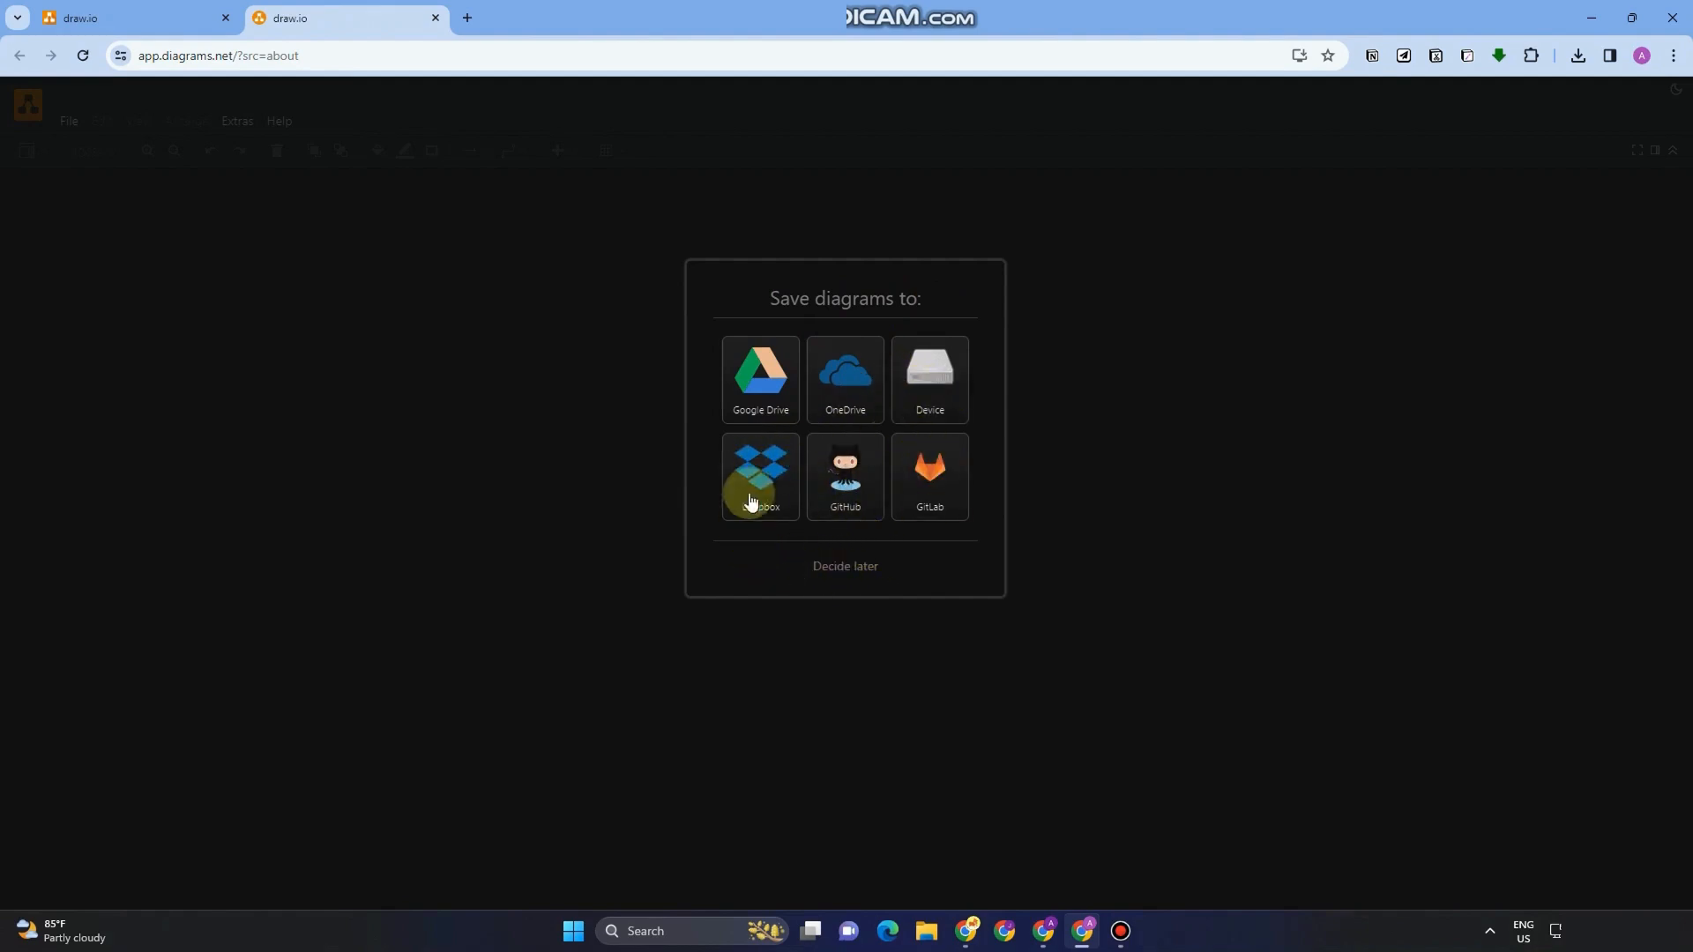
{"action": "left_click", "coordinate": [939, 388]}
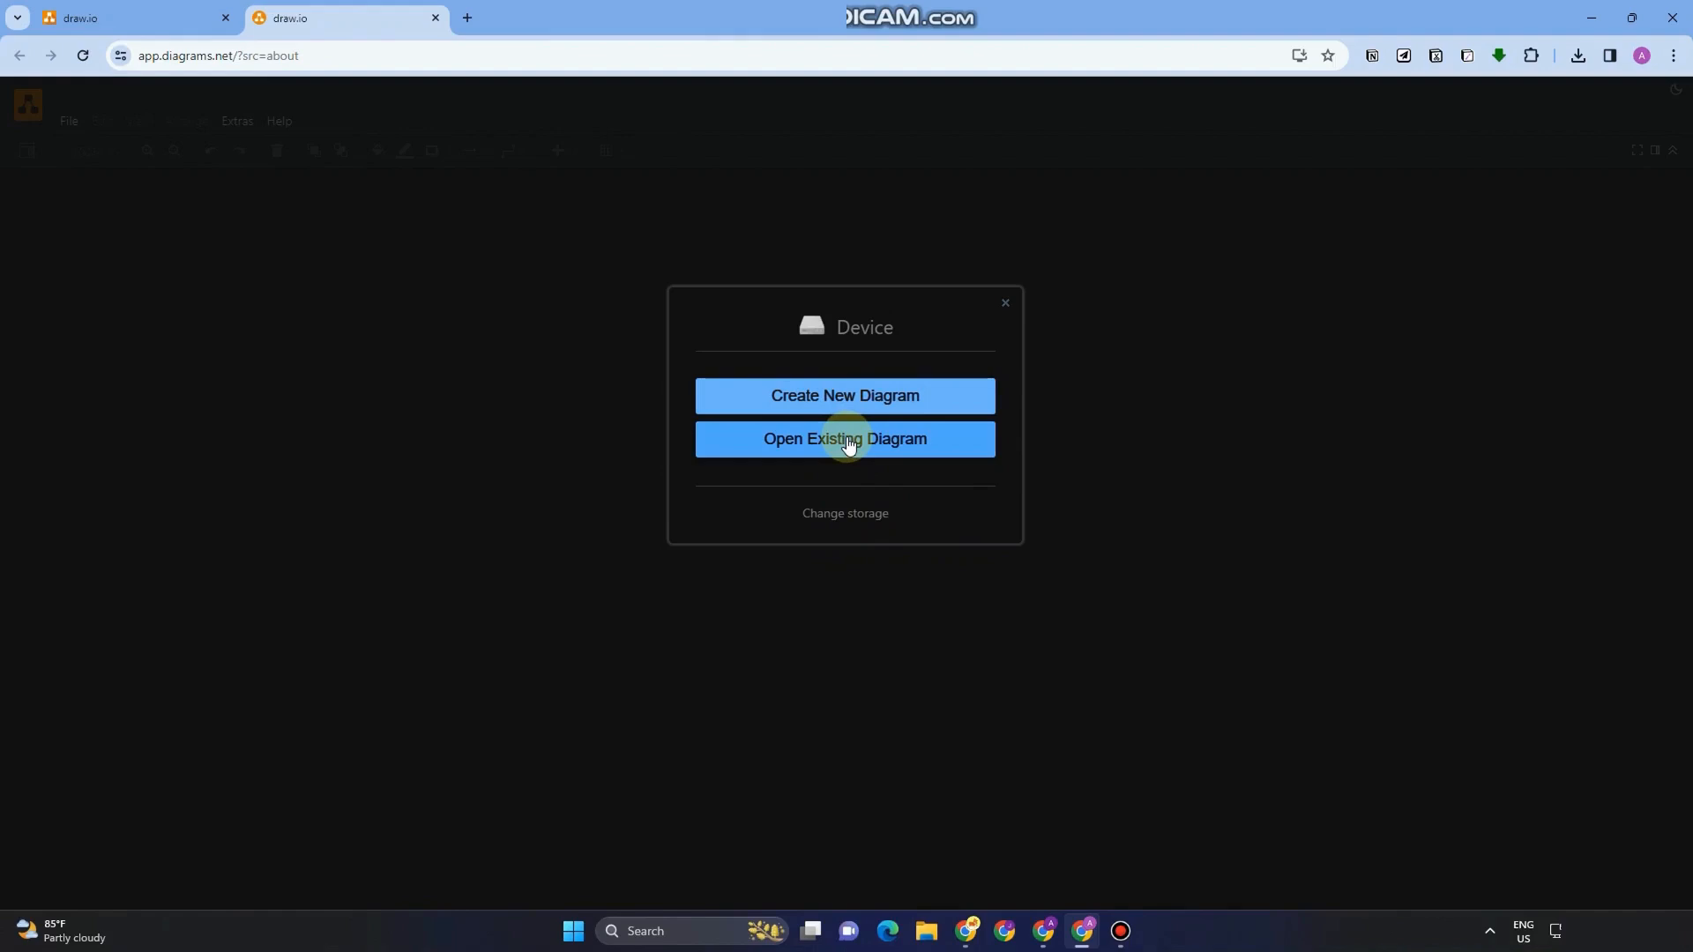
{"action": "left_click", "coordinate": [840, 405]}
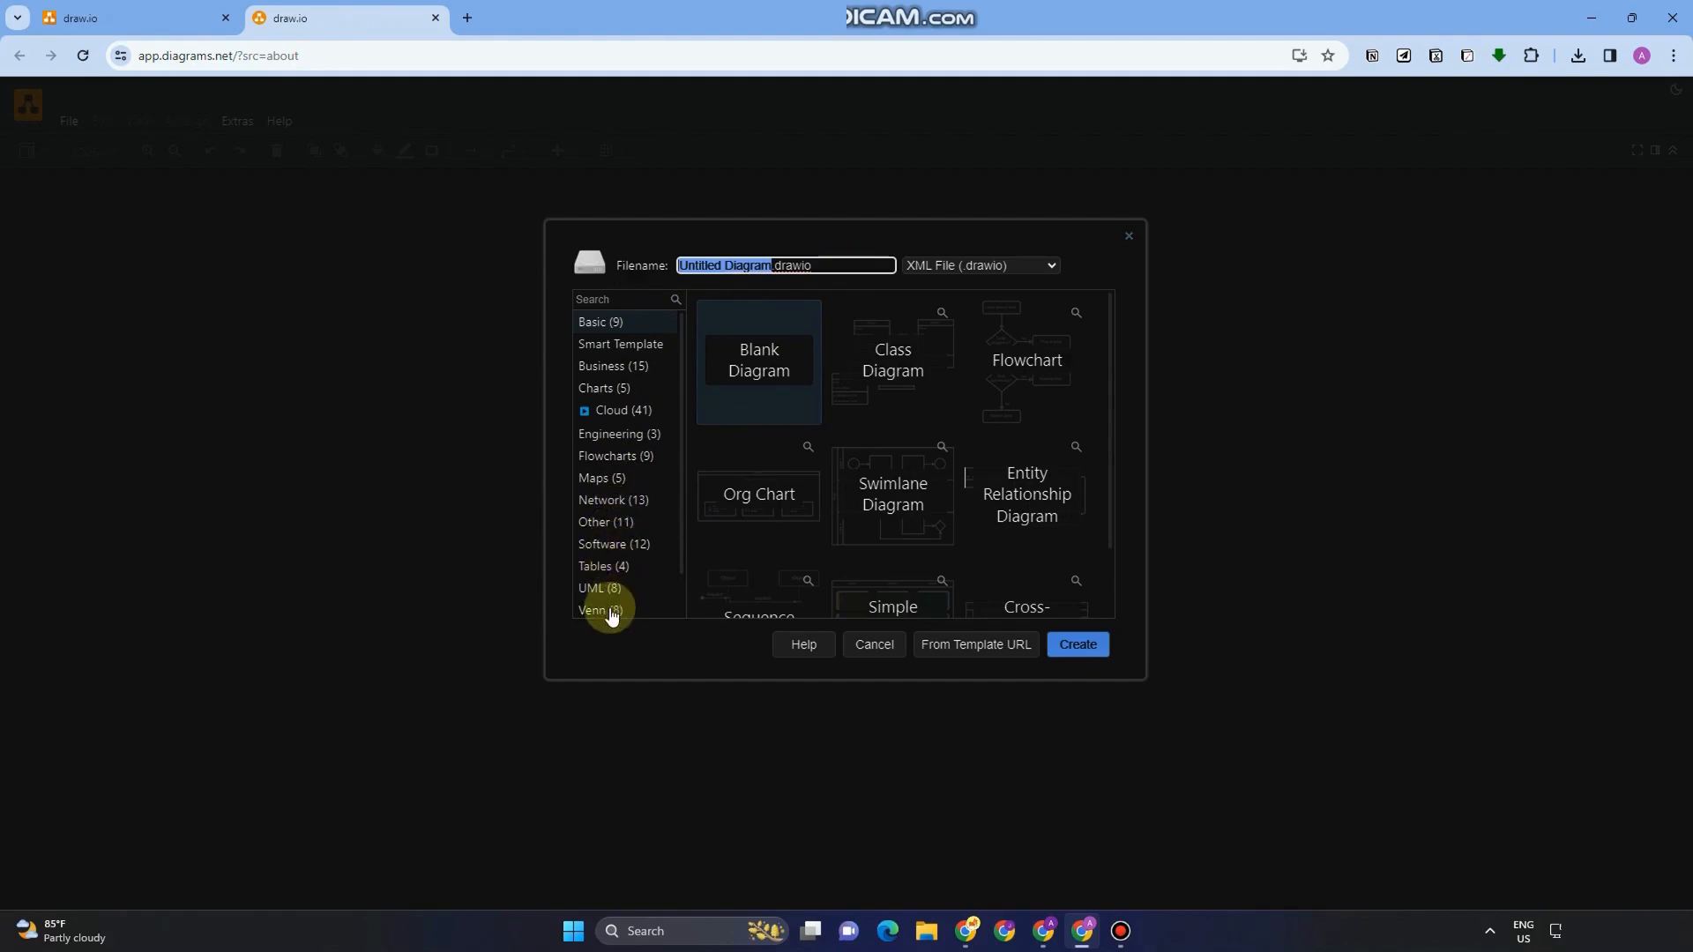
{"action": "scroll", "coordinate": [892, 361], "scroll_direction": "down", "scroll_amount": 1}
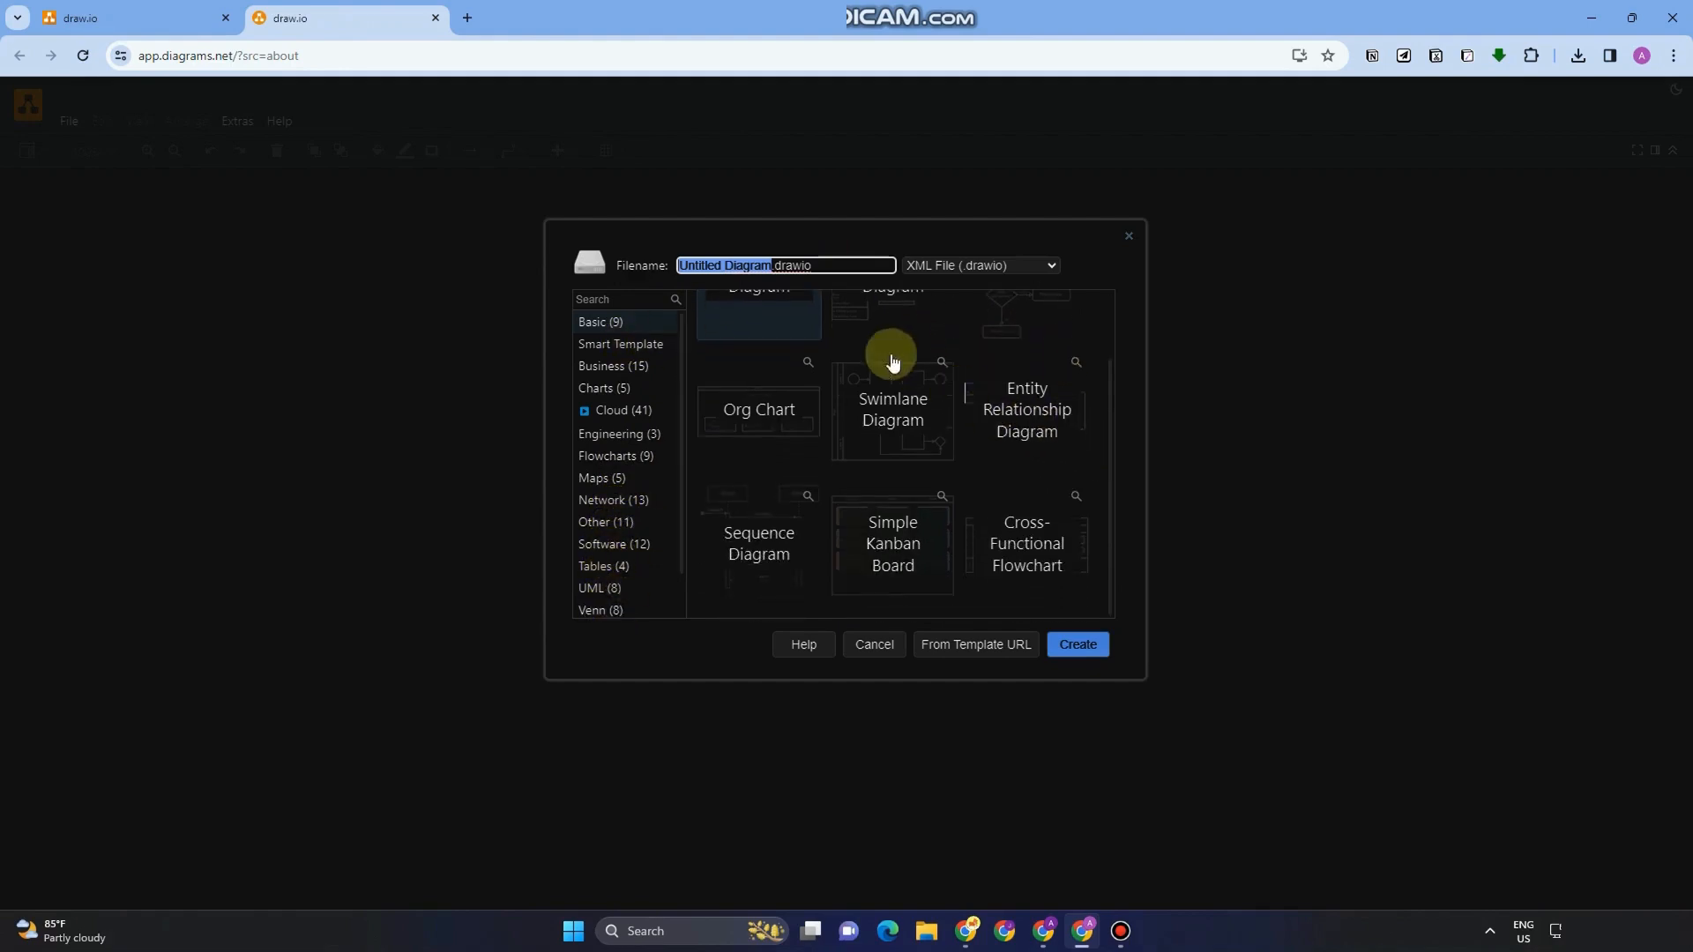
{"action": "scroll", "coordinate": [886, 379], "scroll_direction": "up", "scroll_amount": 1}
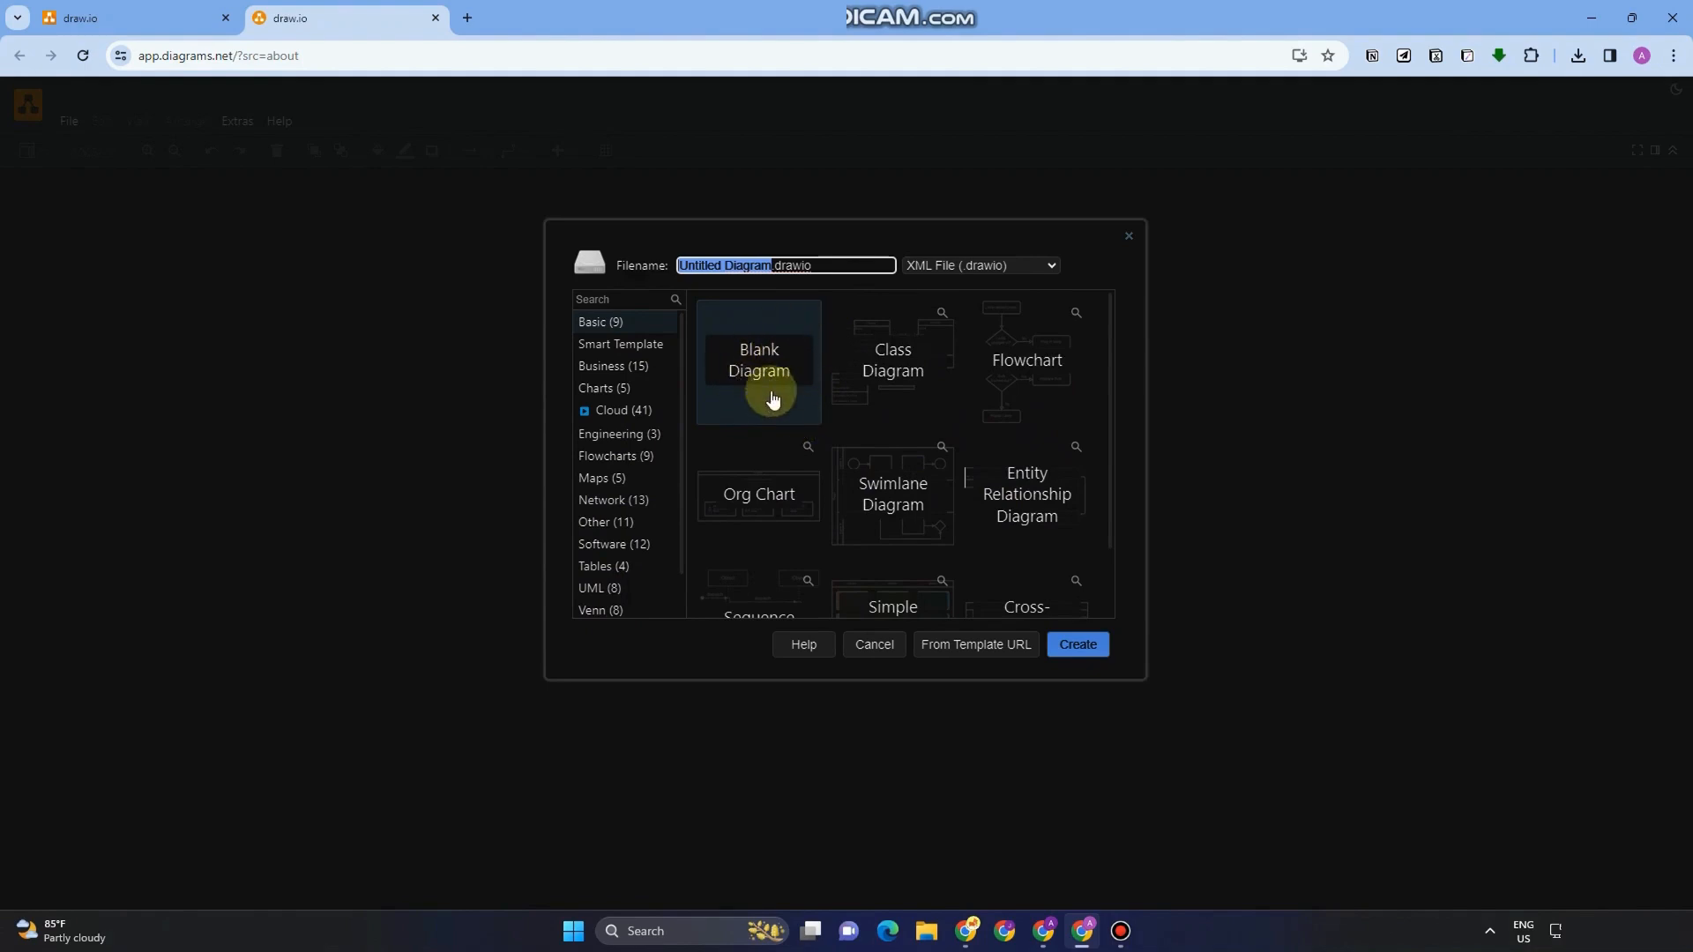
{"action": "left_click", "coordinate": [1080, 644]}
{"action": "key", "text": "Return"}
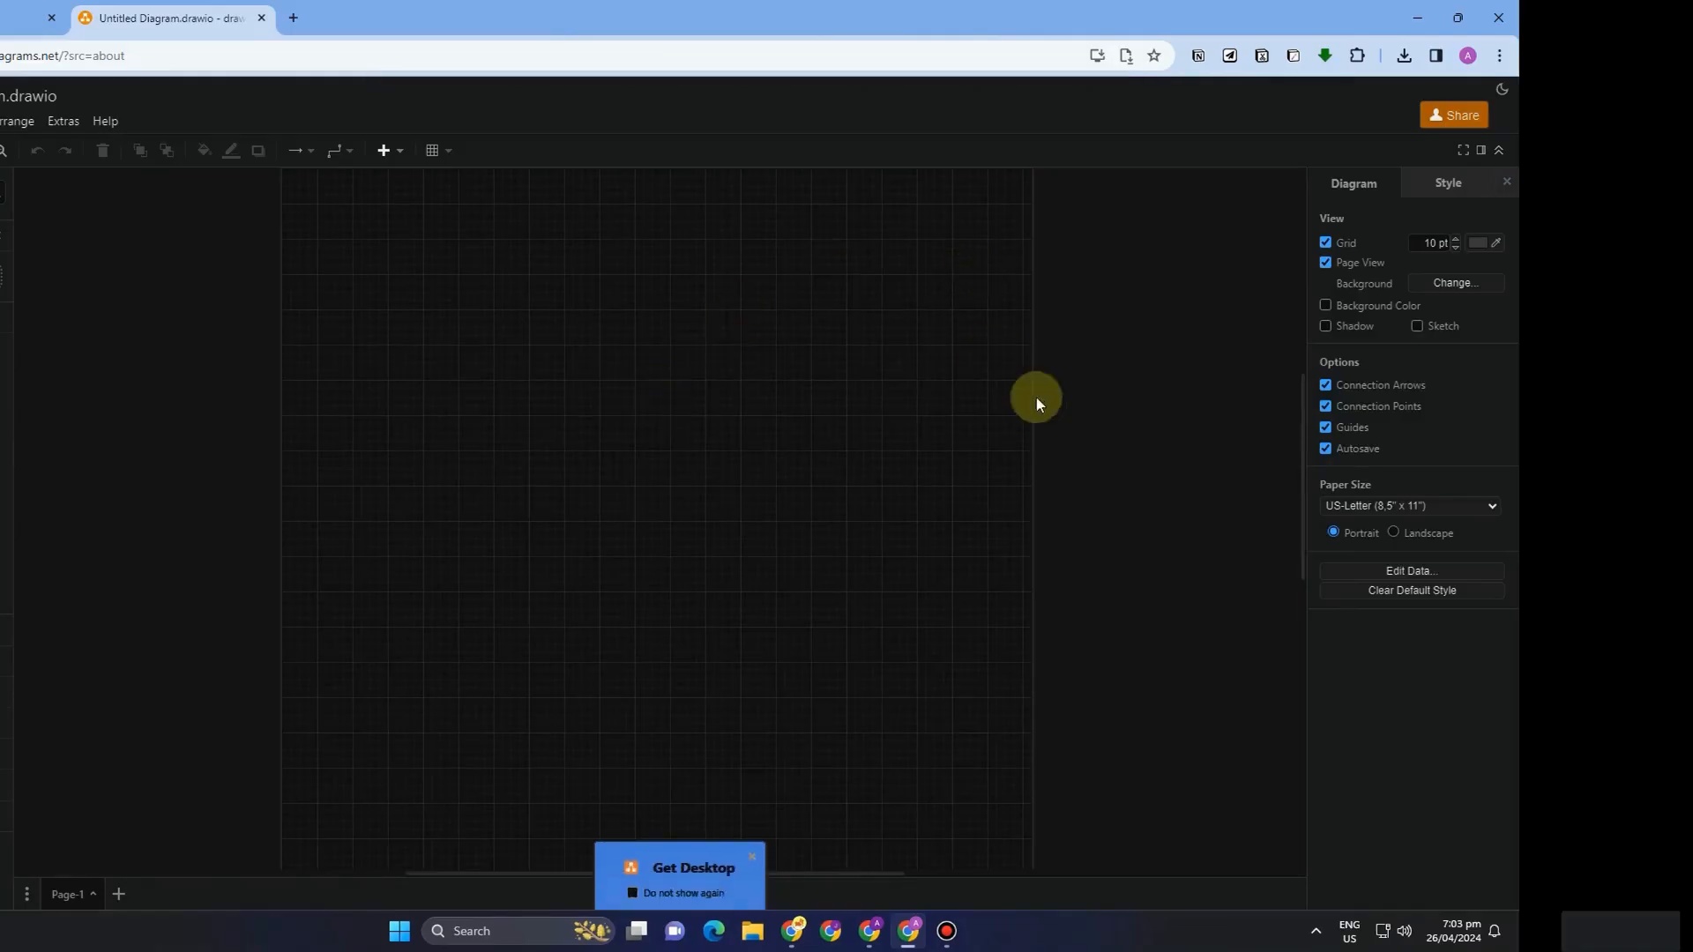
- Switch the editor's appearance to the Light theme
{"action": "left_click", "coordinate": [1501, 90]}
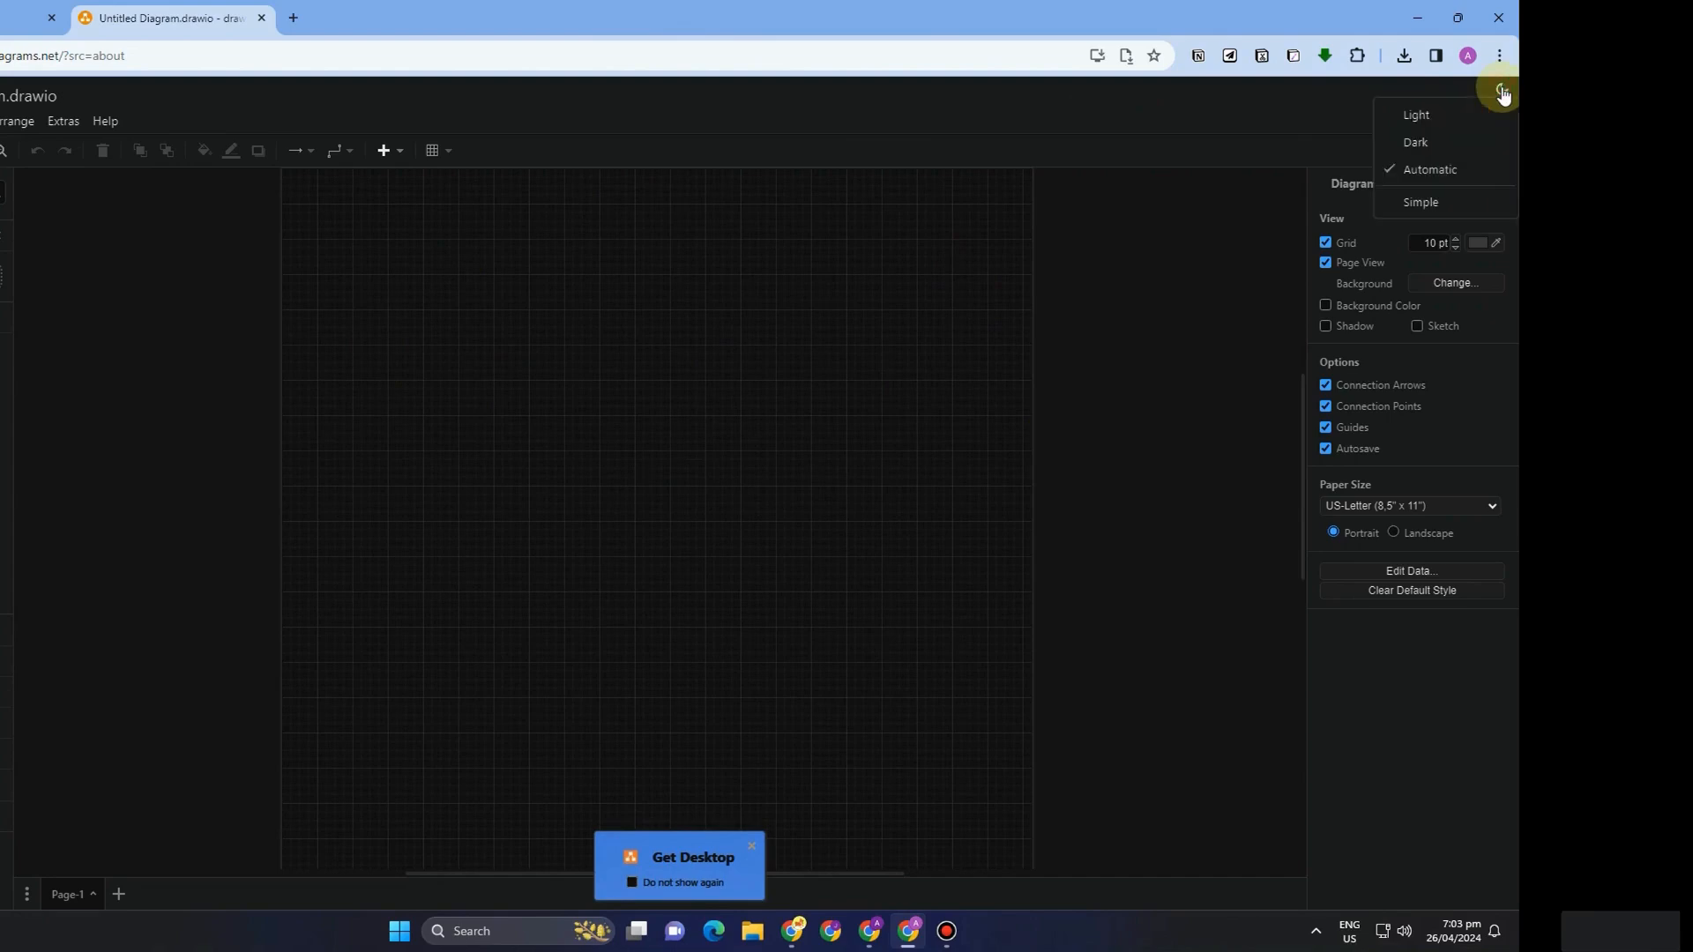
{"action": "left_click", "coordinate": [1424, 115]}
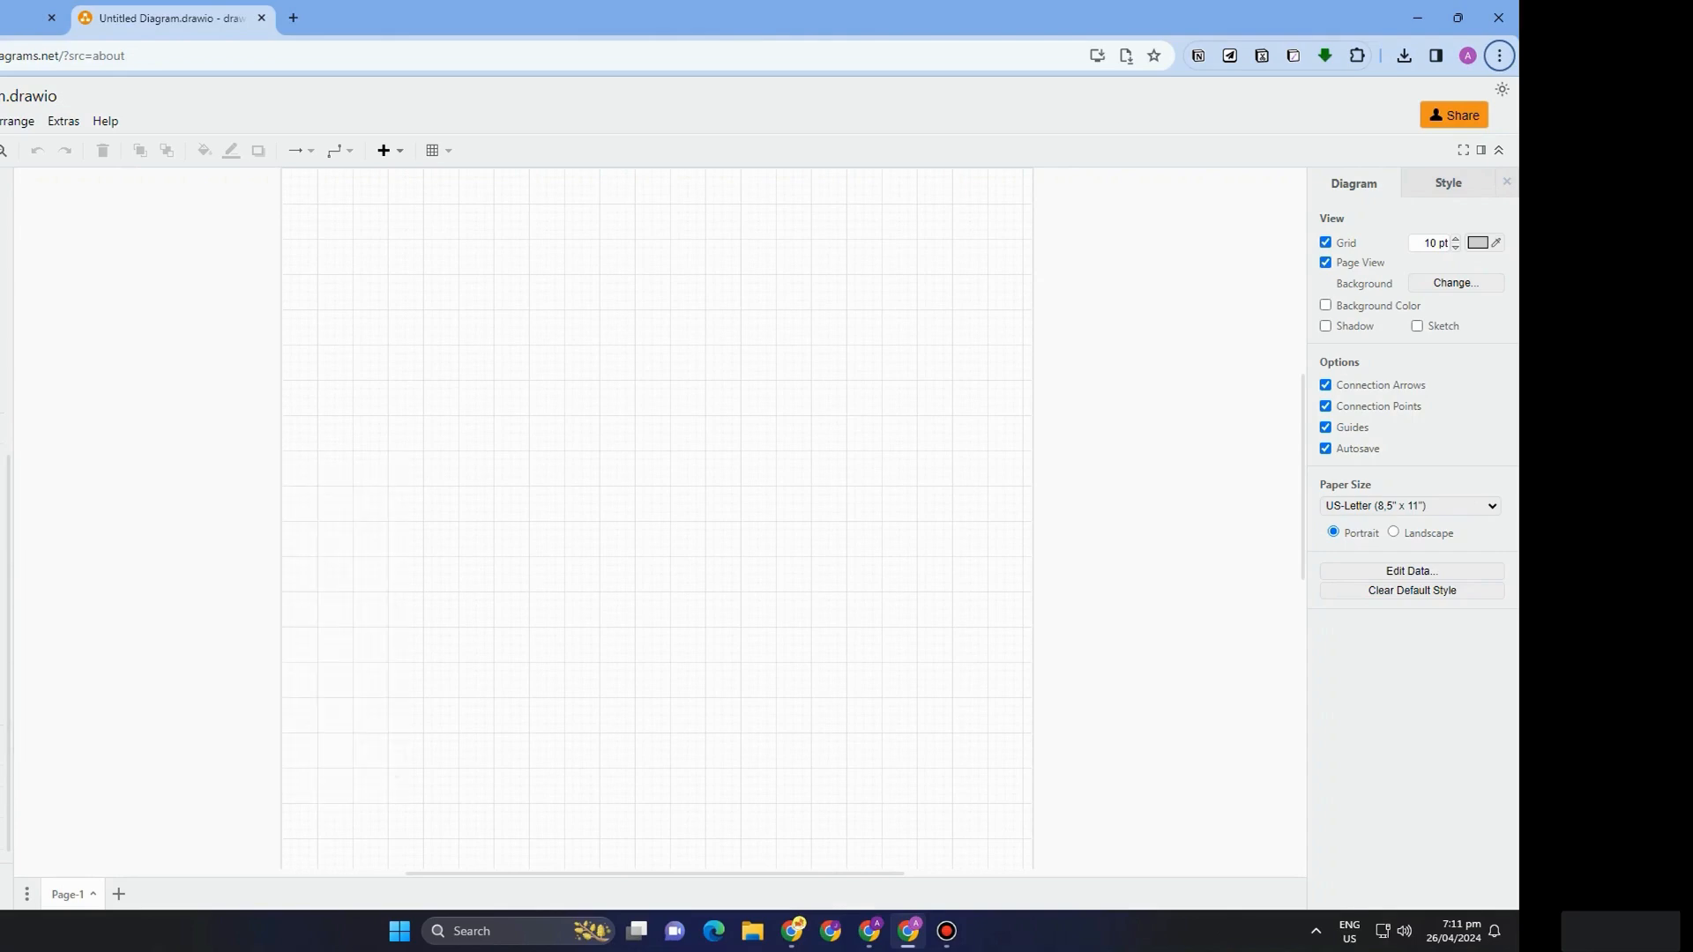
- Examine the shape categories available in the shape library
{"action": "left_click", "coordinate": [2, 737]}
{"action": "scroll", "coordinate": [2, 738], "scroll_direction": "down", "scroll_amount": 2}
{"action": "left_click", "coordinate": [2, 754]}
{"action": "key", "text": "F10"}
{"action": "scroll", "coordinate": [5, 516], "scroll_direction": "down", "scroll_amount": 2}
{"action": "left_click", "coordinate": [3, 786]}
{"action": "scroll", "coordinate": [3, 785], "scroll_direction": "down", "scroll_amount": 3}
{"action": "left_click", "coordinate": [2, 786]}
{"action": "scroll", "coordinate": [2, 785], "scroll_direction": "down", "scroll_amount": 2}
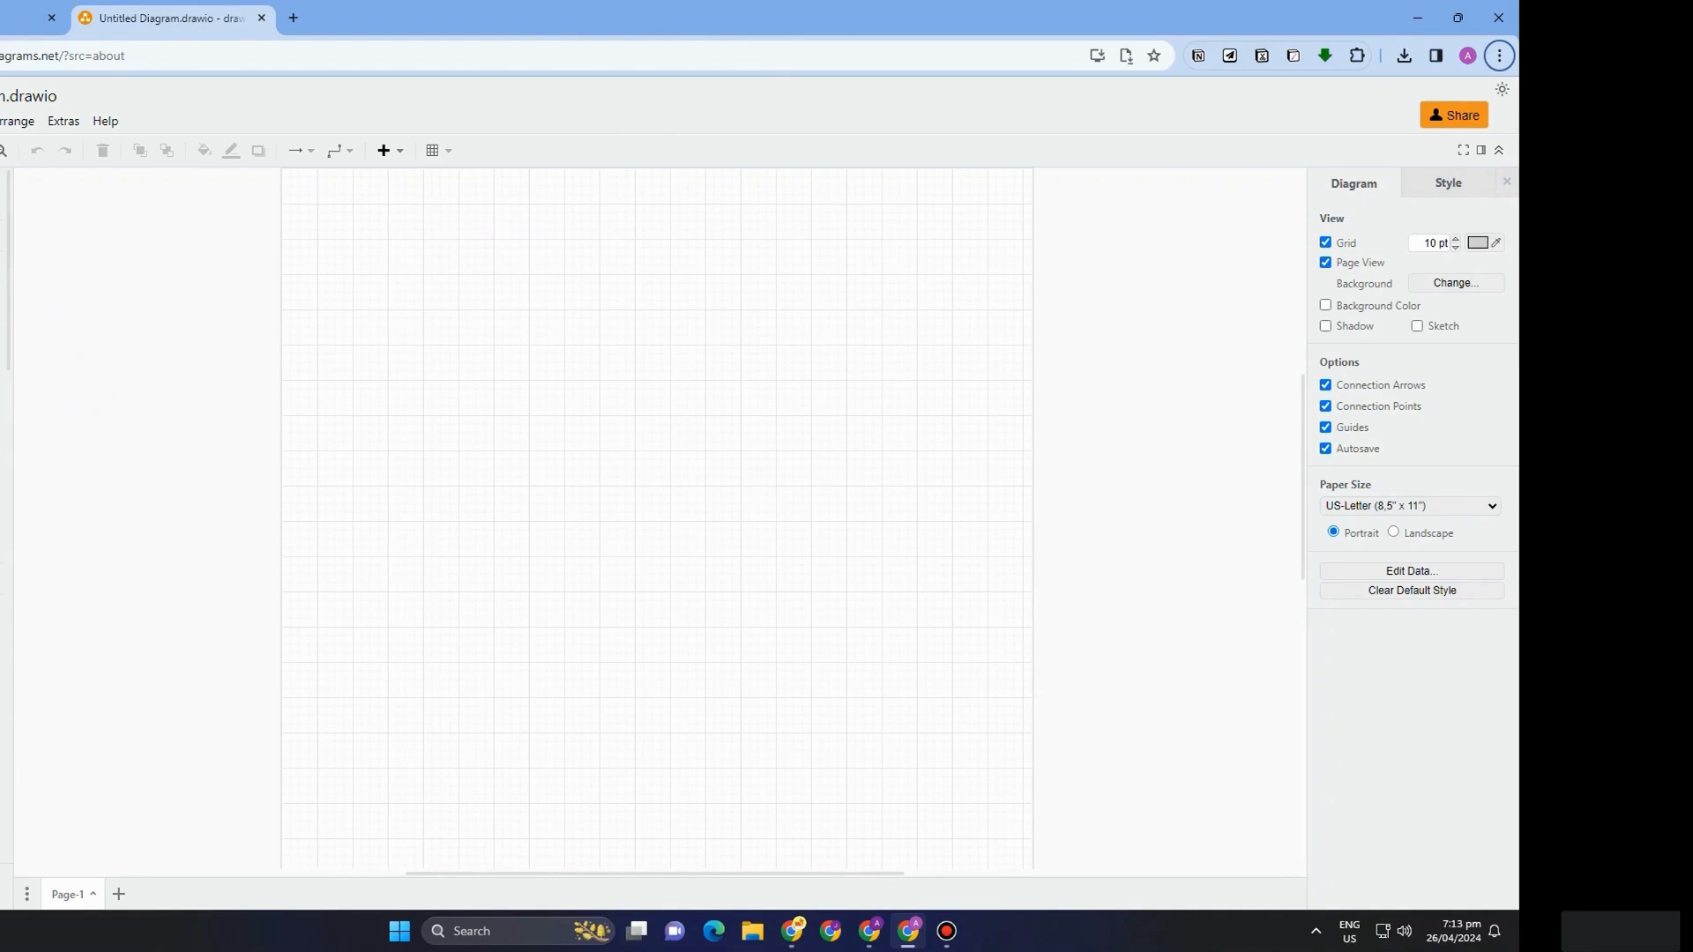
- Place two matching rectangles near the page's upper-left and upper-right corners, enlarging each slightly and aligning them at the same height
{"action": "left_click_drag", "start_coordinate": [9, 304], "coordinate": [323, 210]}
{"action": "left_click_drag", "start_coordinate": [432, 257], "coordinate": [451, 265]}
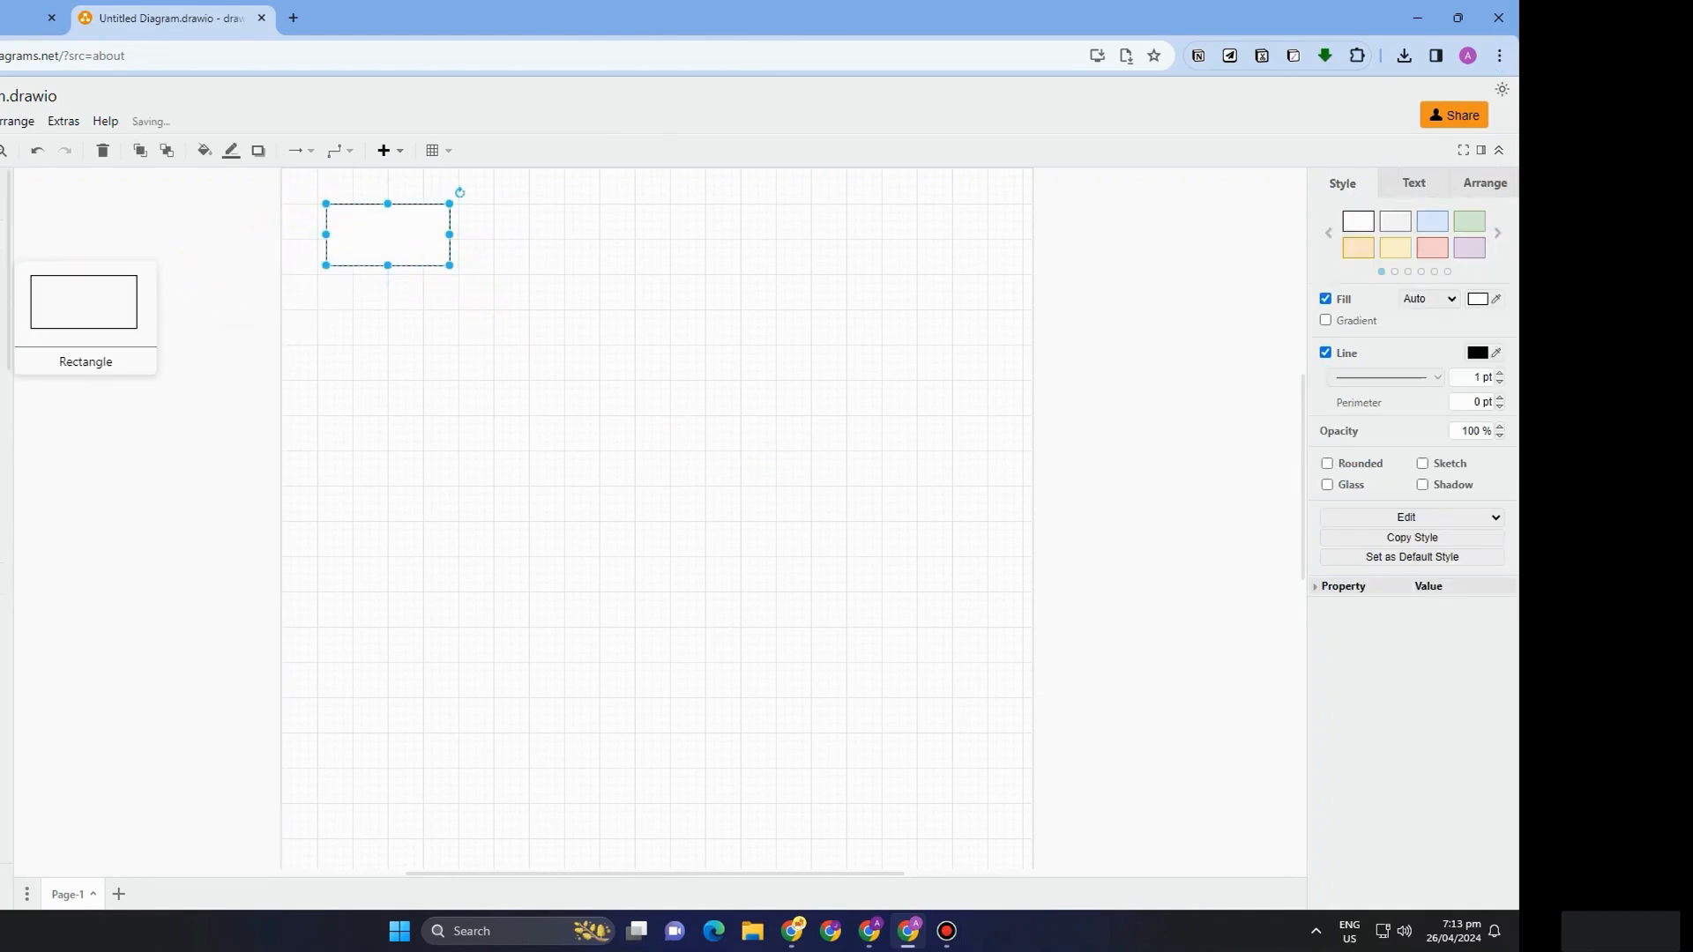
{"action": "left_click_drag", "start_coordinate": [5, 309], "coordinate": [848, 196]}
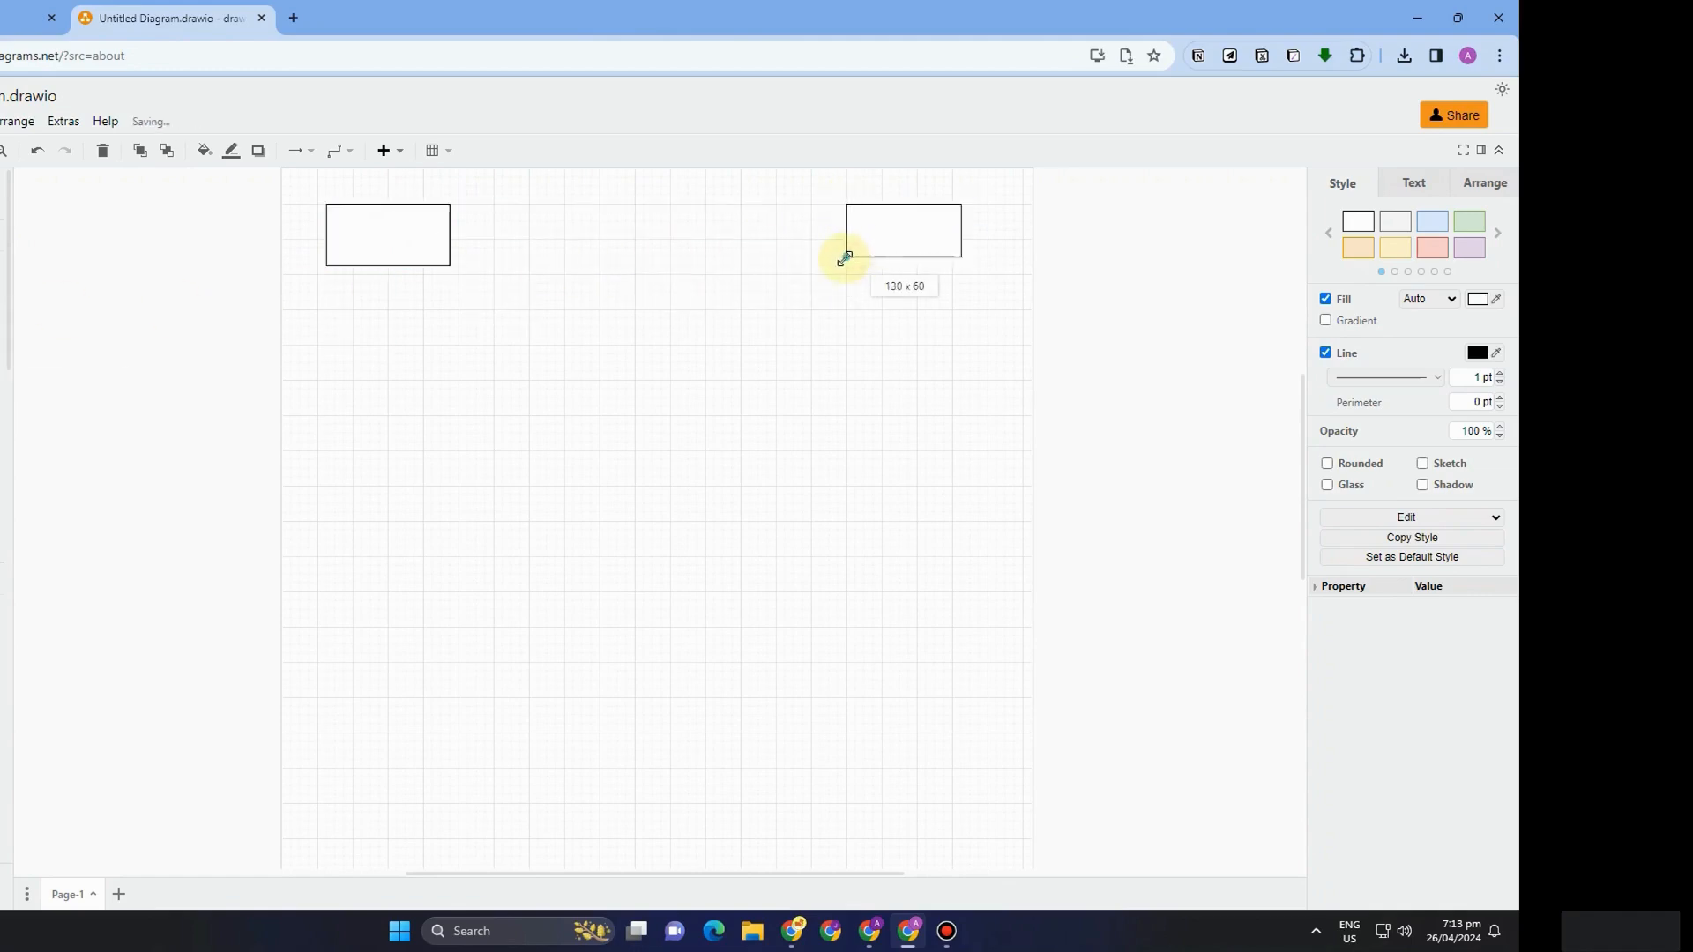
{"action": "left_click_drag", "start_coordinate": [842, 260], "coordinate": [837, 265]}
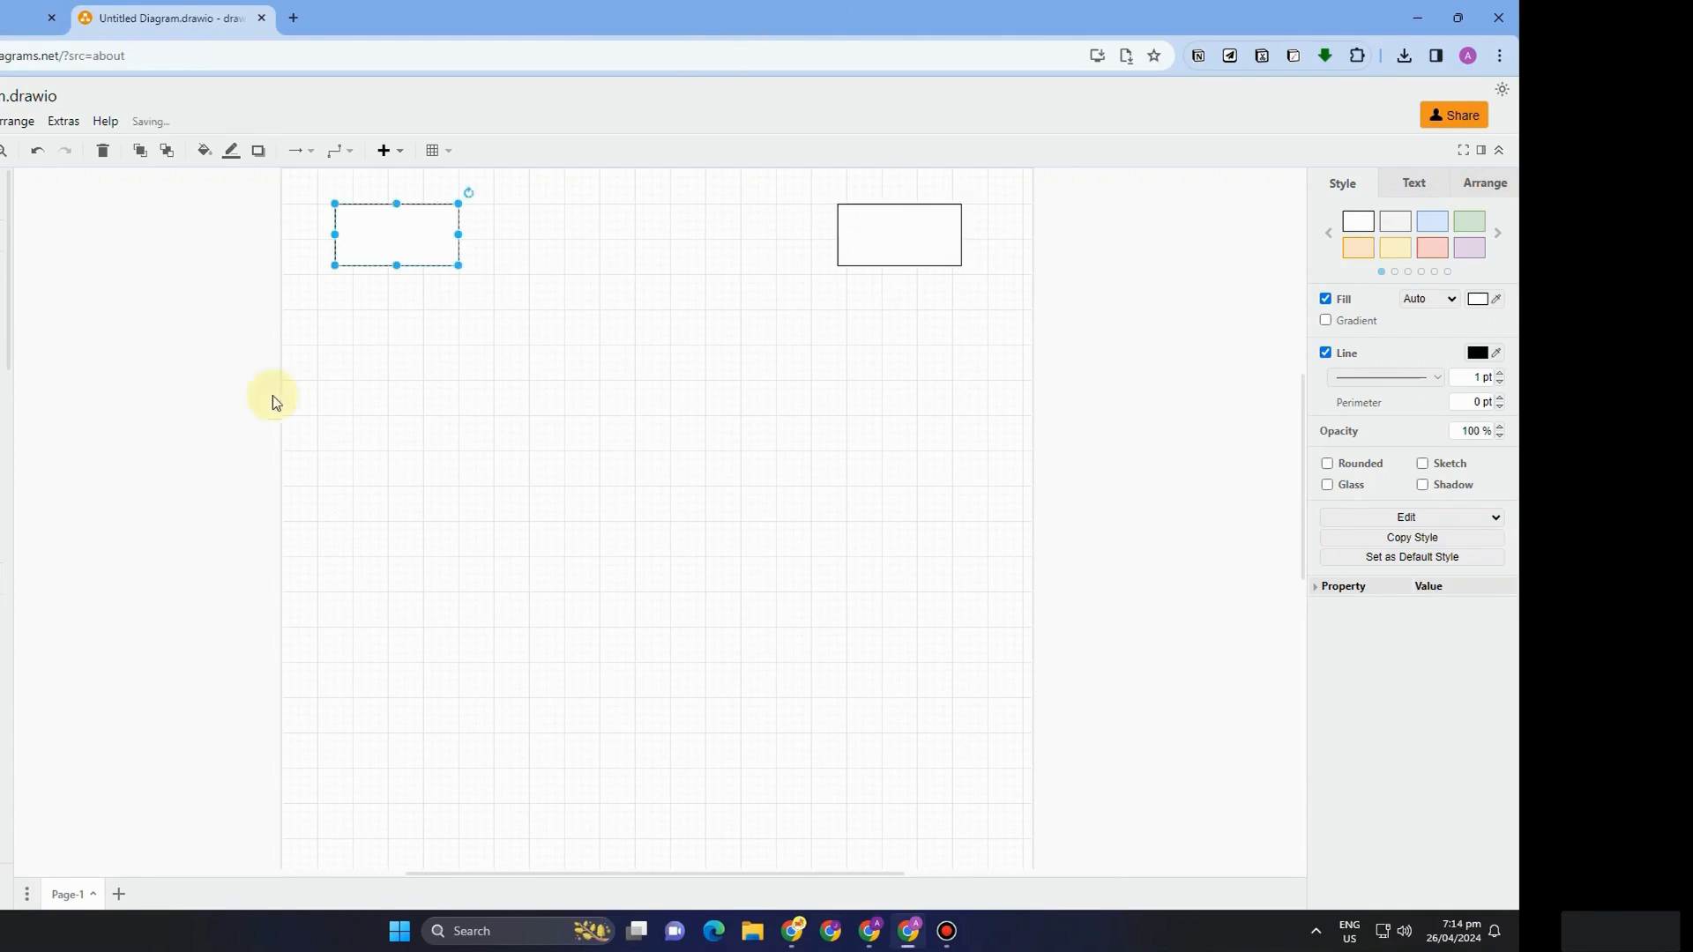
{"action": "left_click_drag", "start_coordinate": [877, 243], "coordinate": [876, 237]}
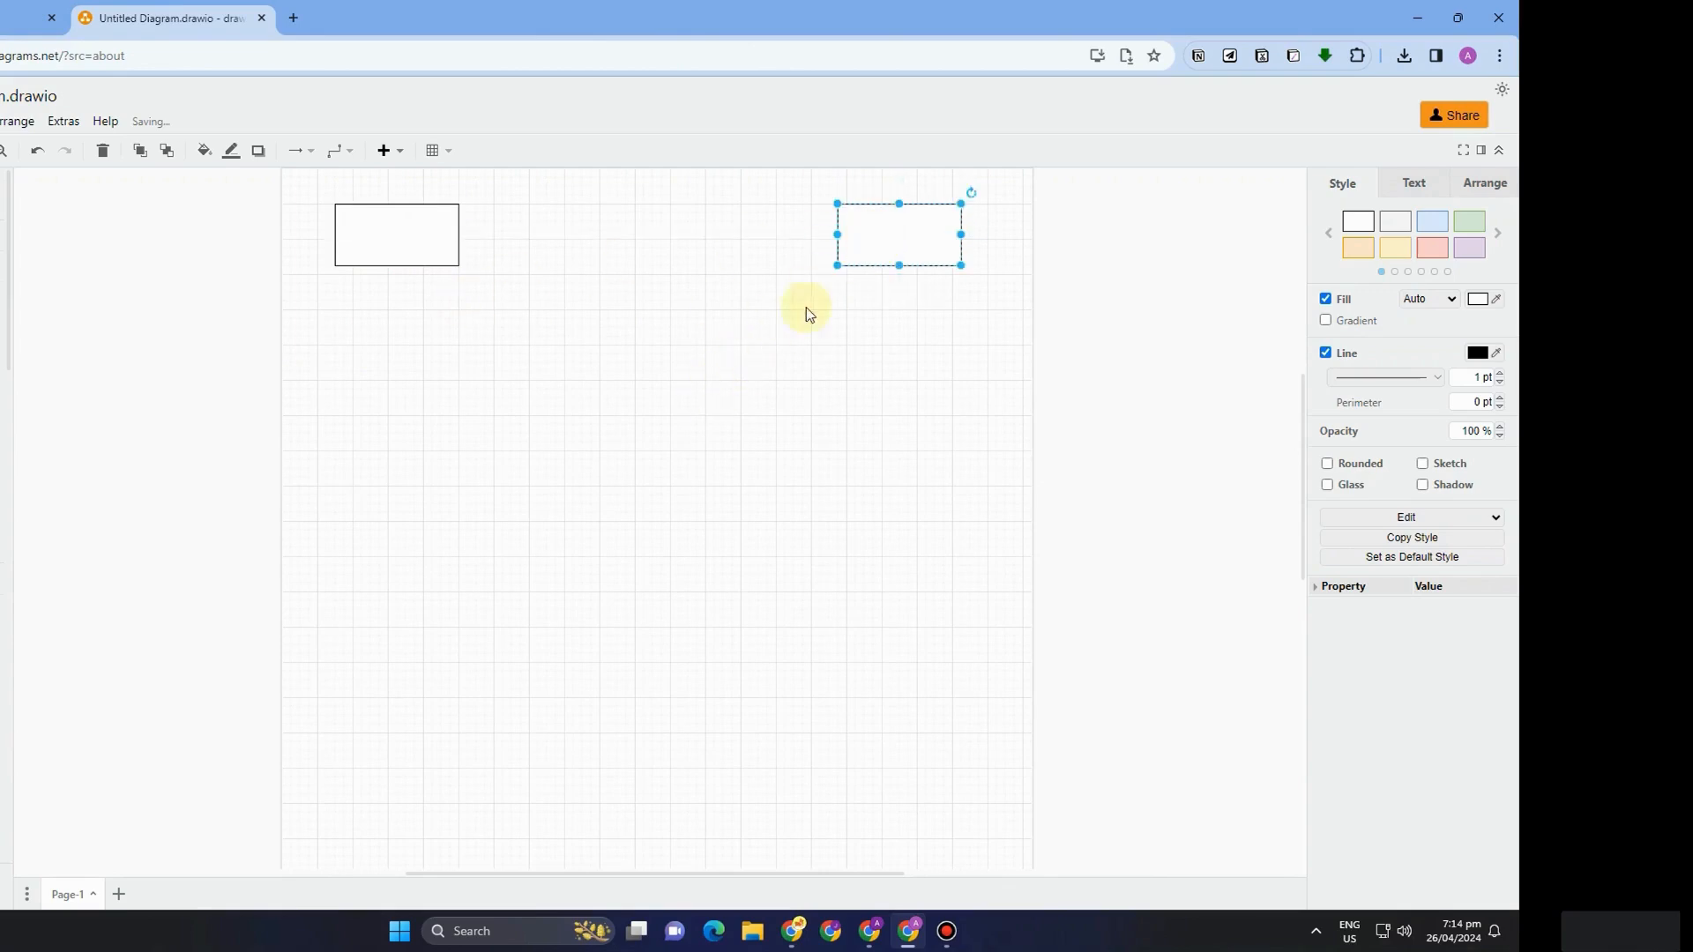
- Add a square to the page and position it below the upper-left rectangle
{"action": "left_click", "coordinate": [398, 543]}
{"action": "double_click", "coordinate": [399, 543]}
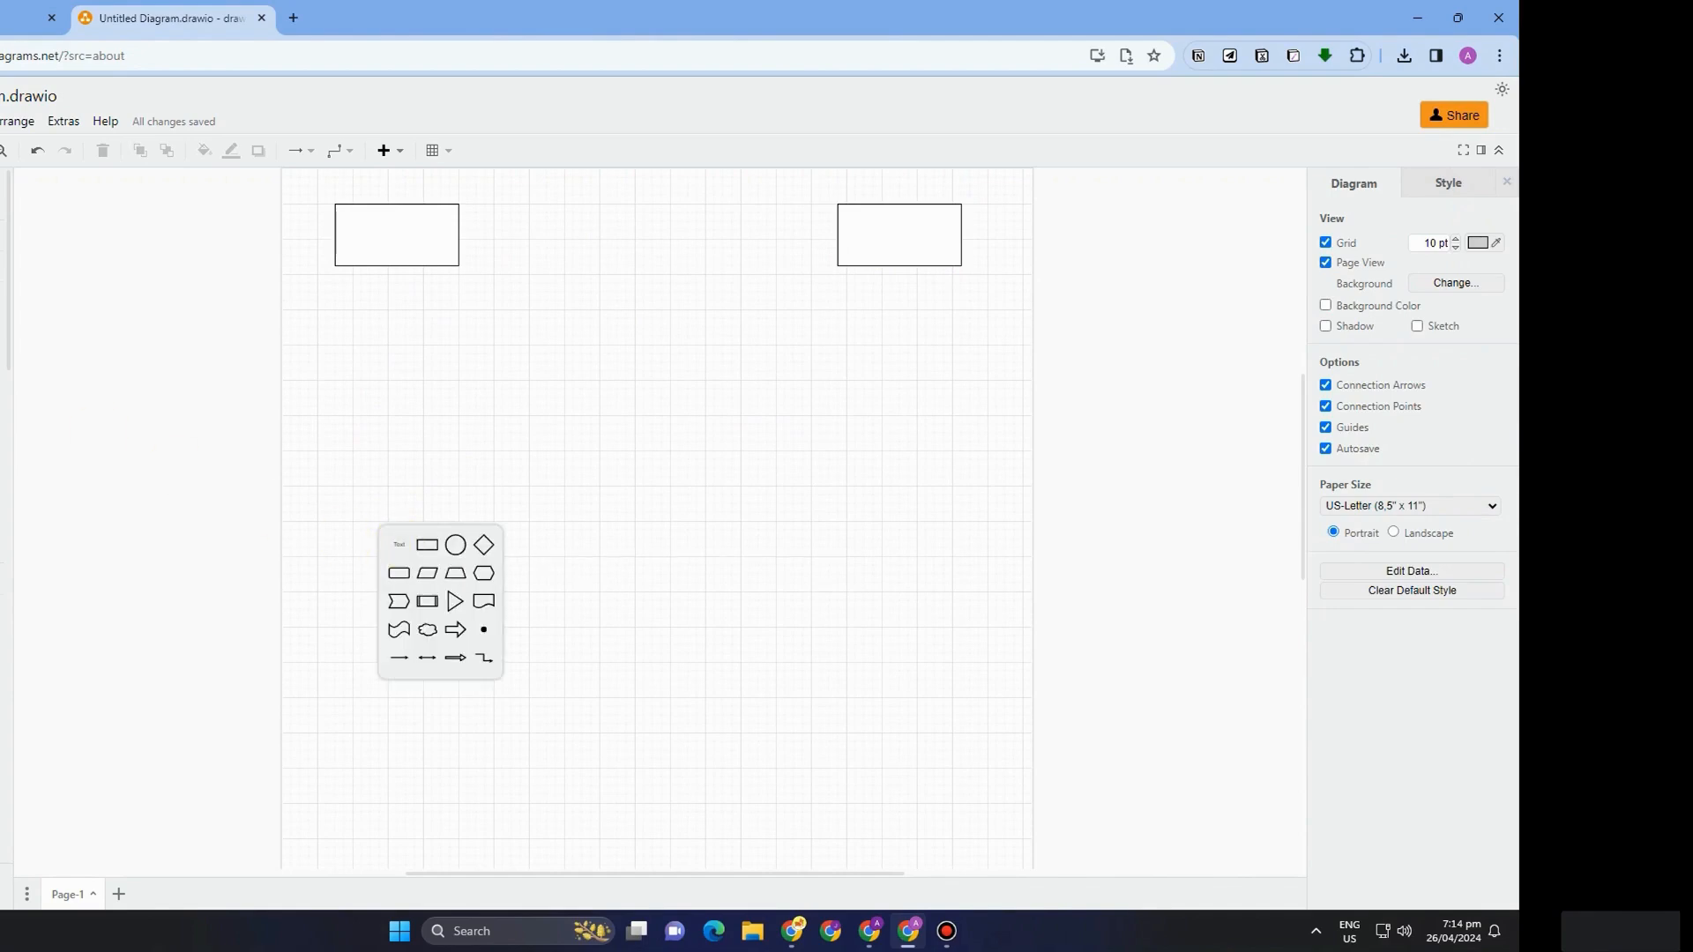
{"action": "left_click", "coordinate": [2, 353]}
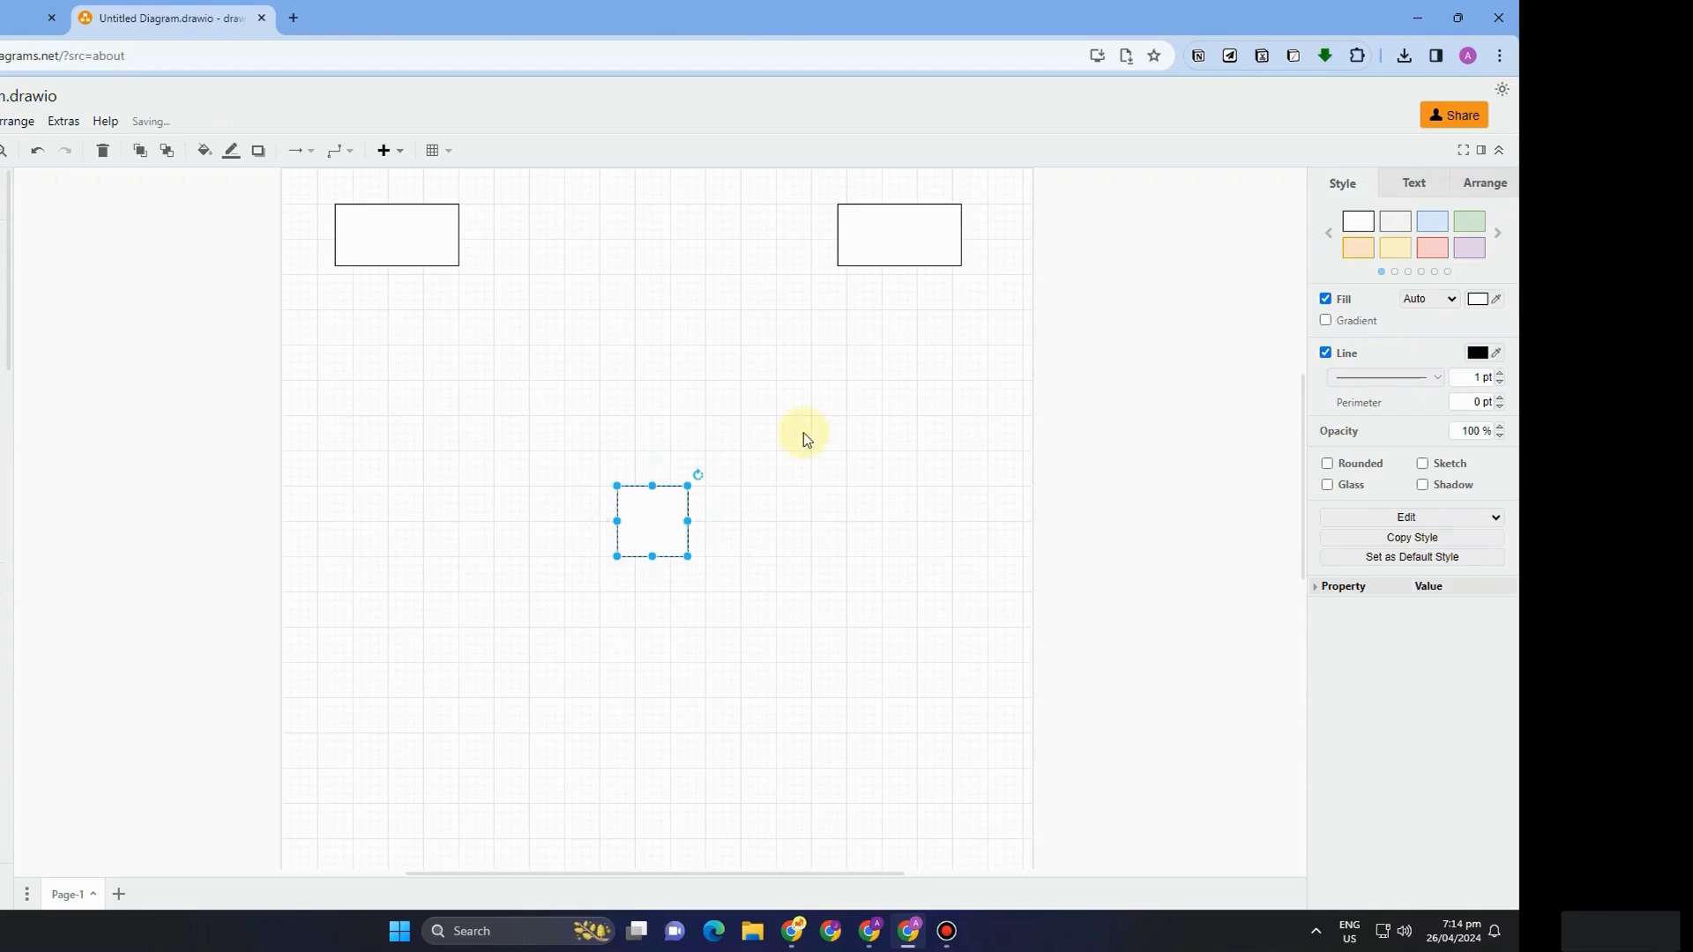
{"action": "left_click_drag", "start_coordinate": [659, 518], "coordinate": [395, 517]}
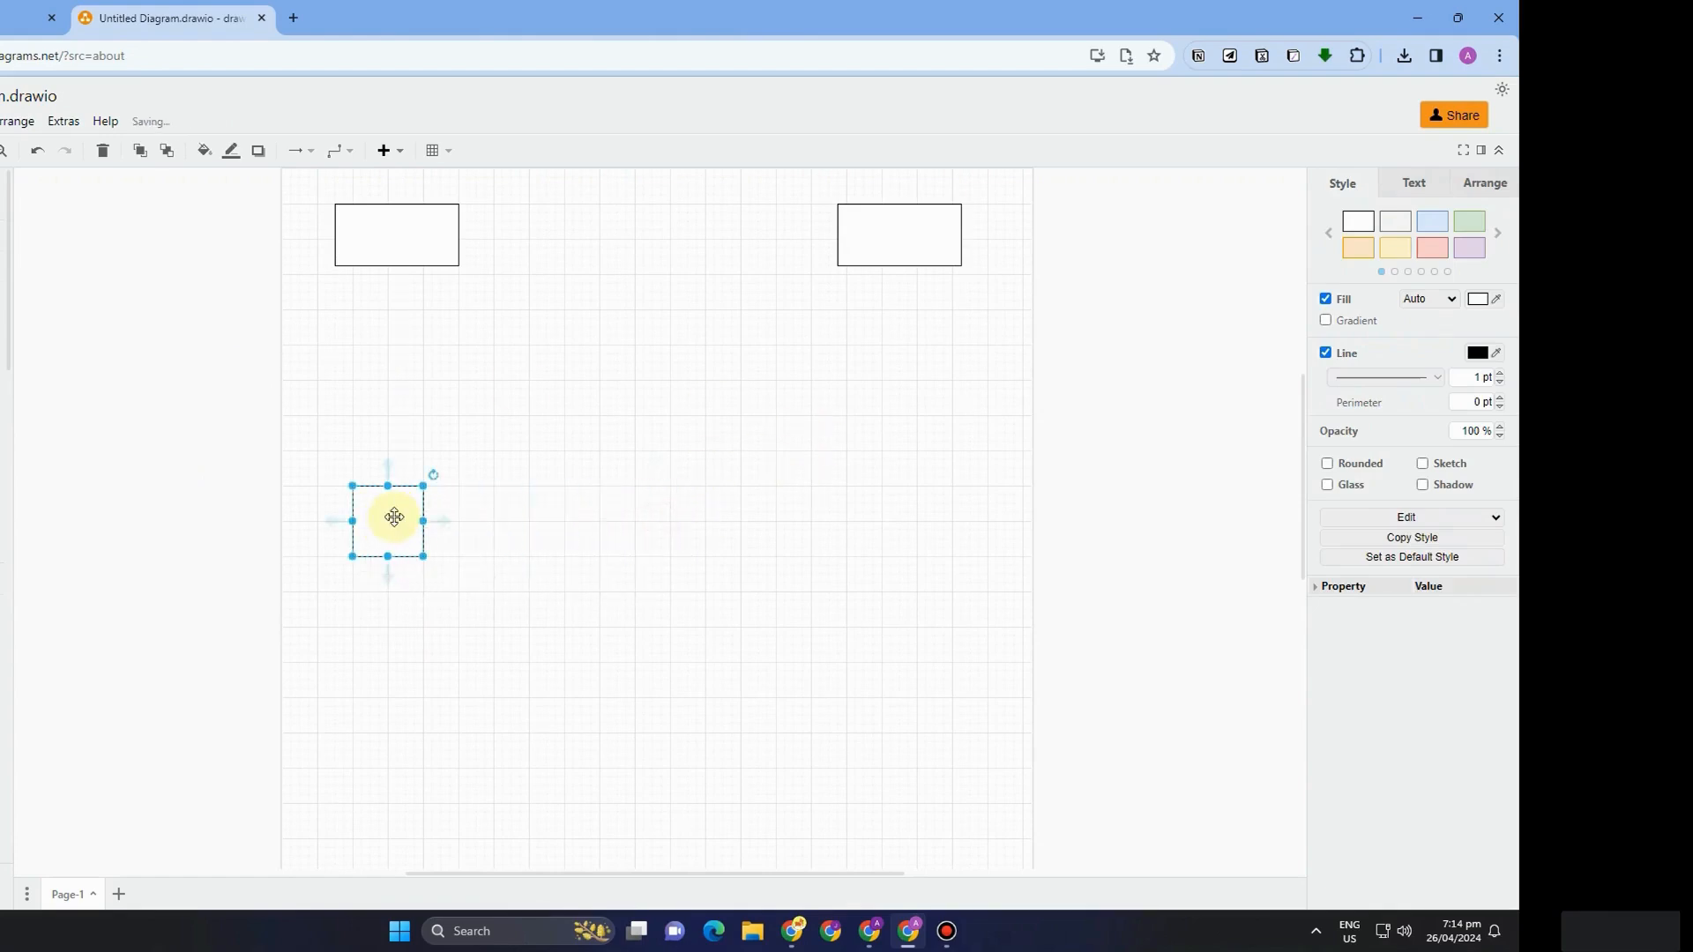
- Add a circle mid-page in line with the square, and a second square below the upper-right rectangle
{"action": "left_click", "coordinate": [650, 500]}
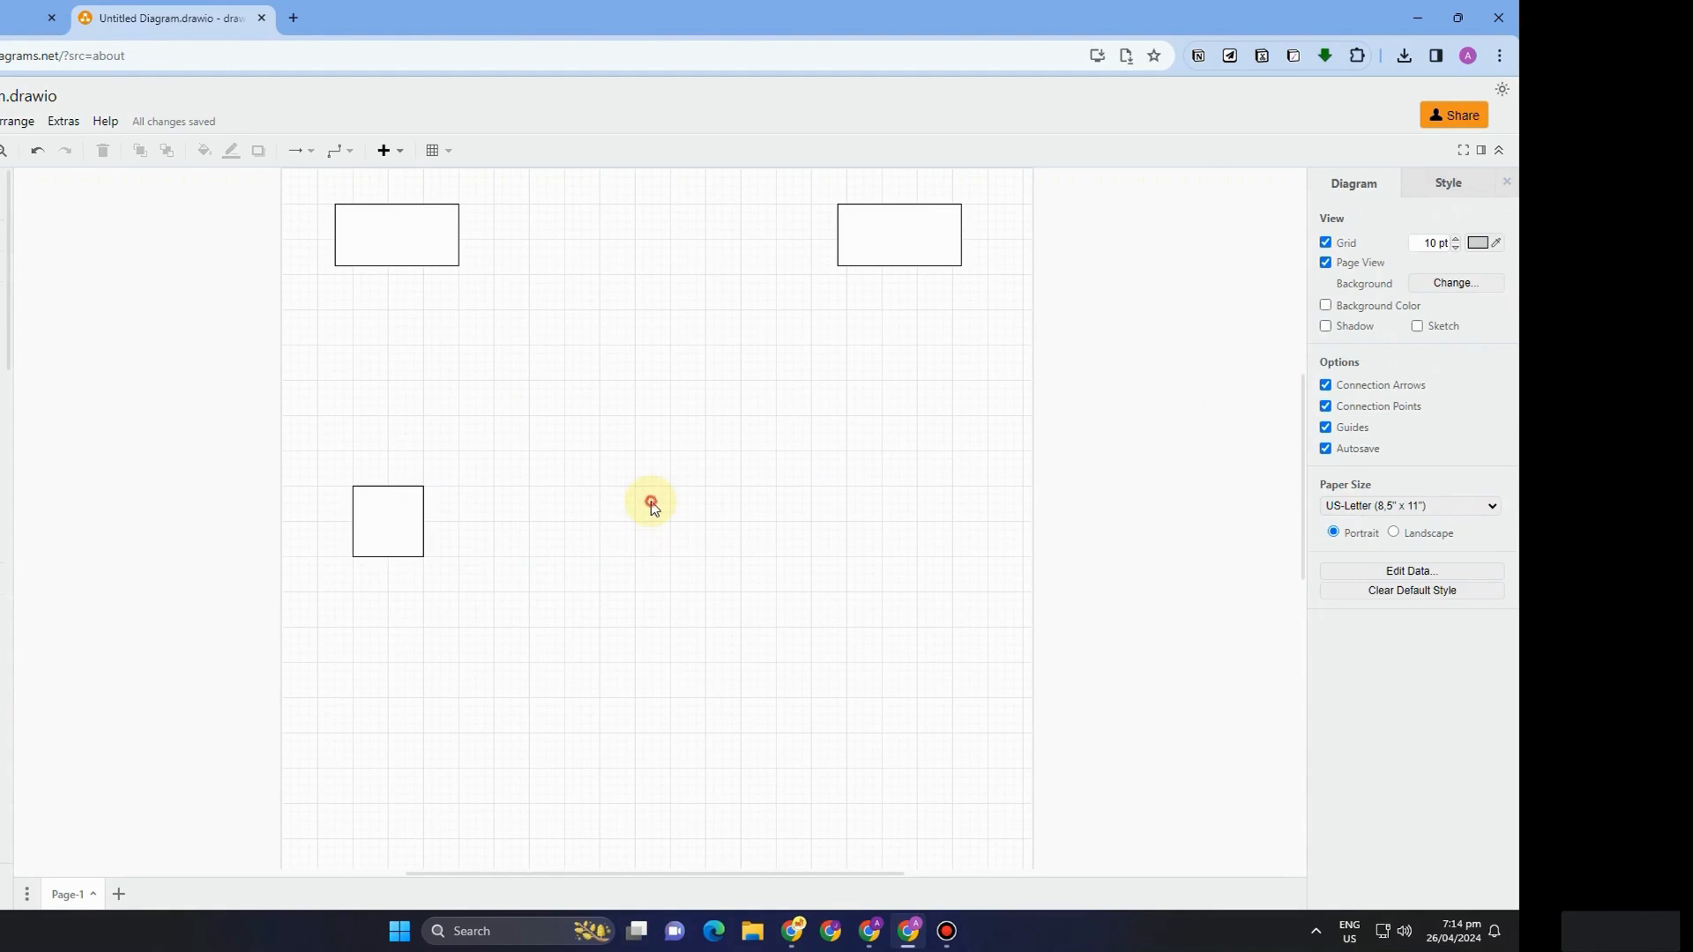
{"action": "double_click", "coordinate": [650, 501]}
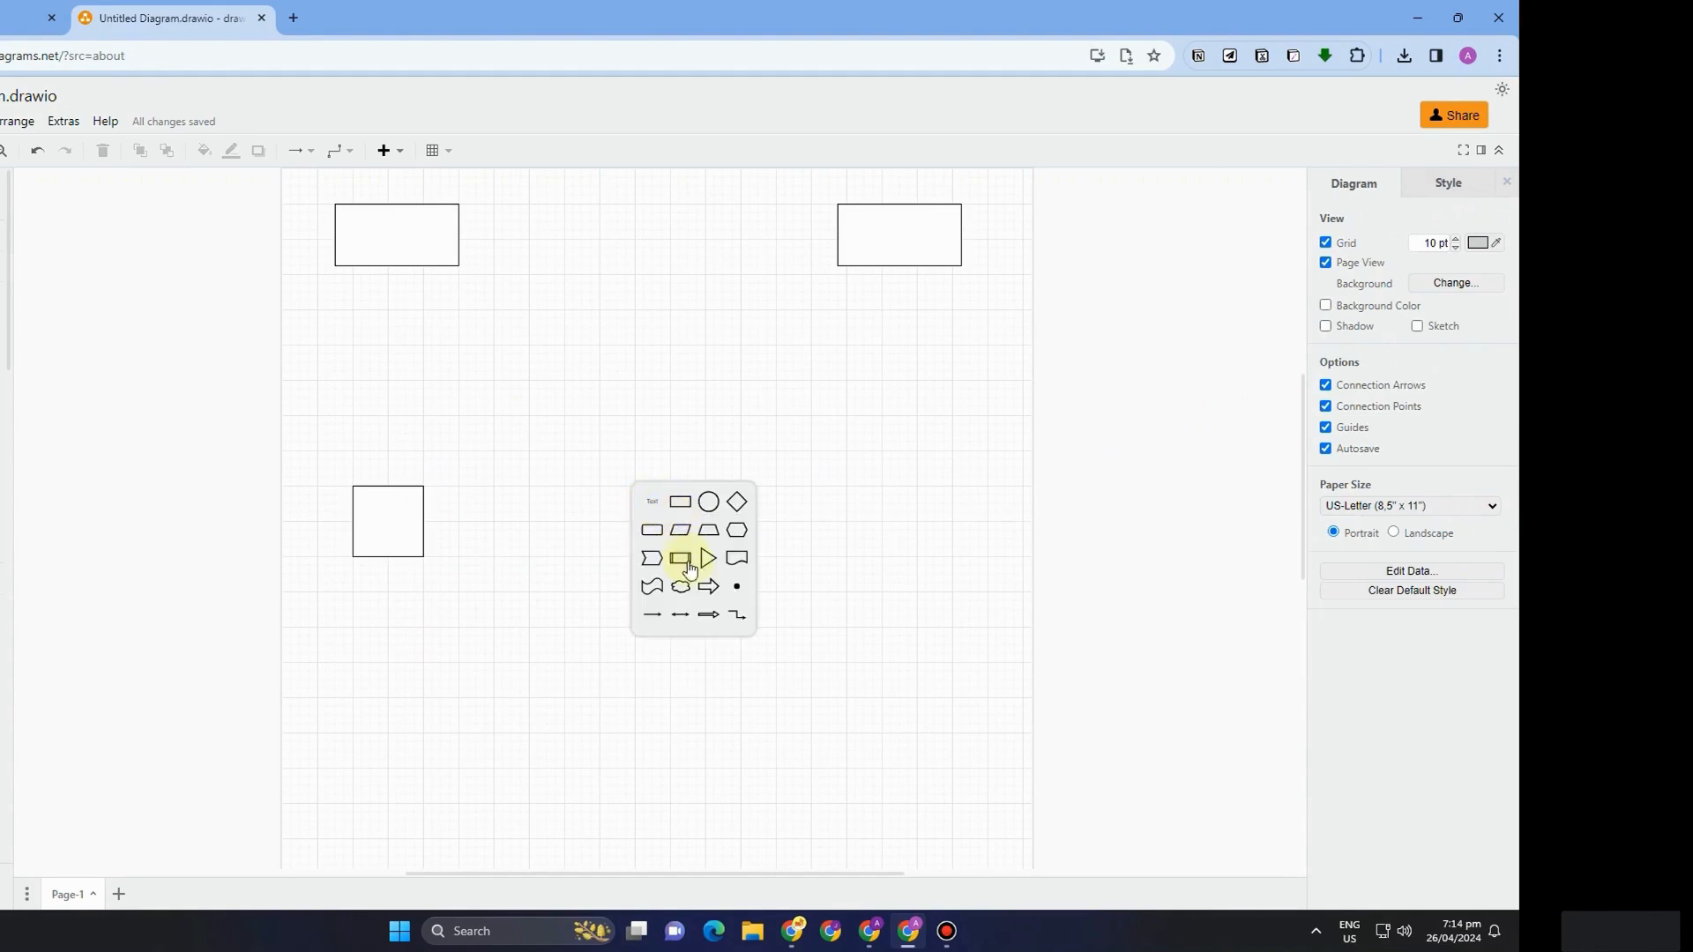
{"action": "left_click", "coordinate": [712, 503]}
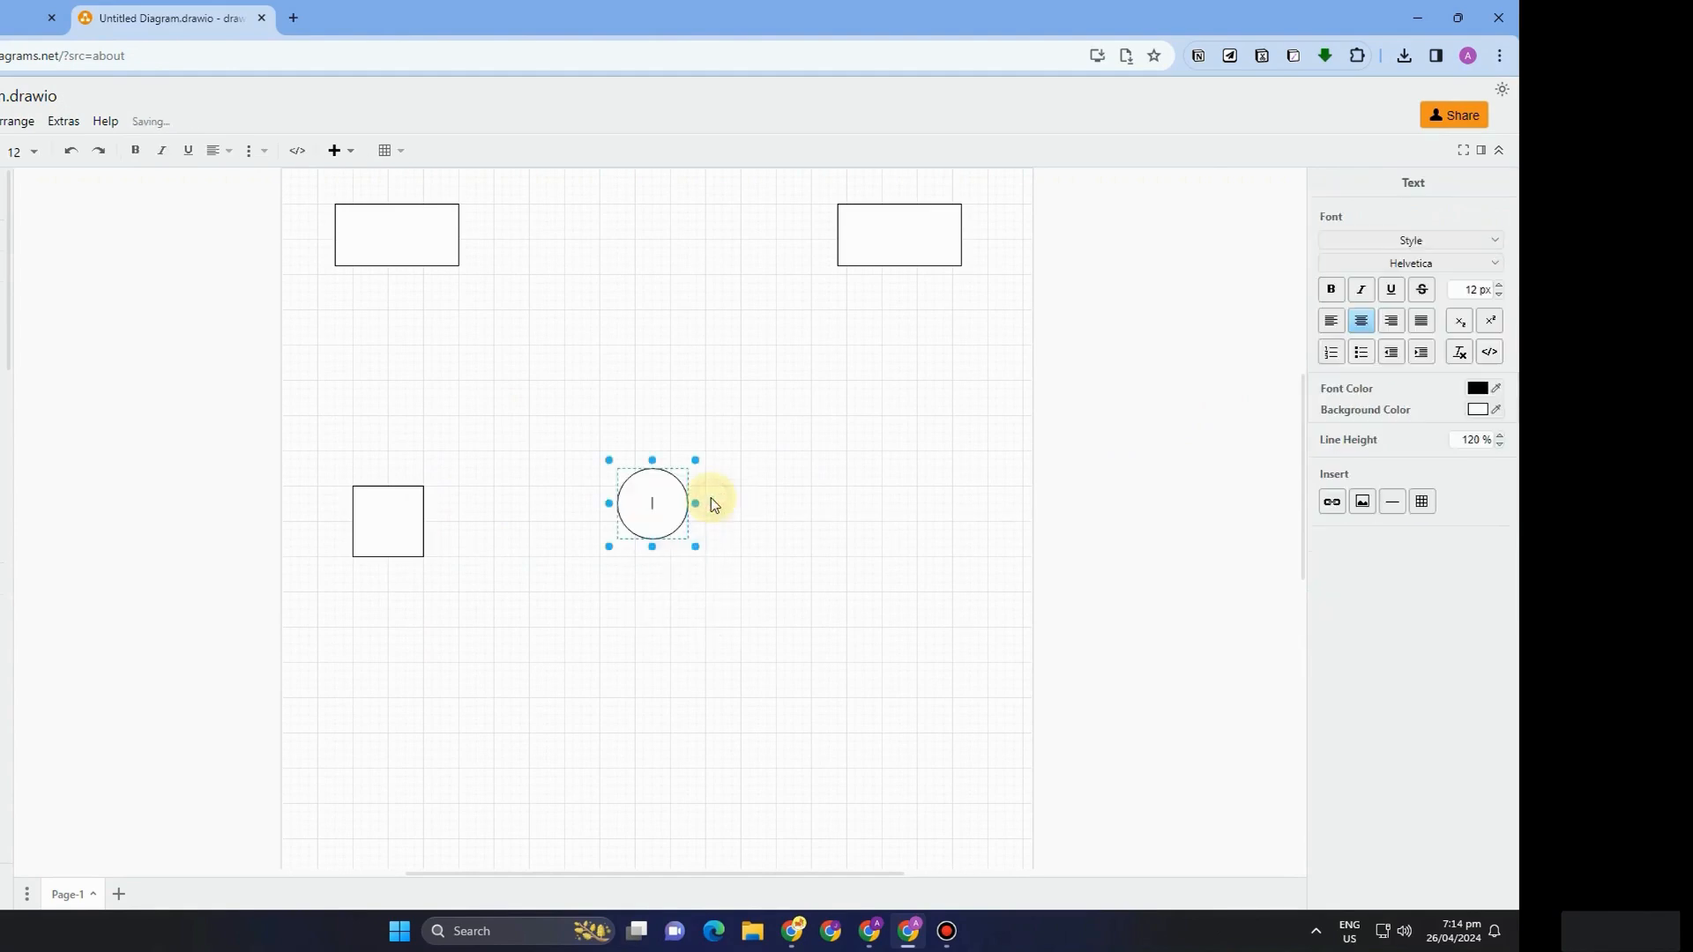
{"action": "left_click_drag", "start_coordinate": [653, 534], "coordinate": [681, 529]}
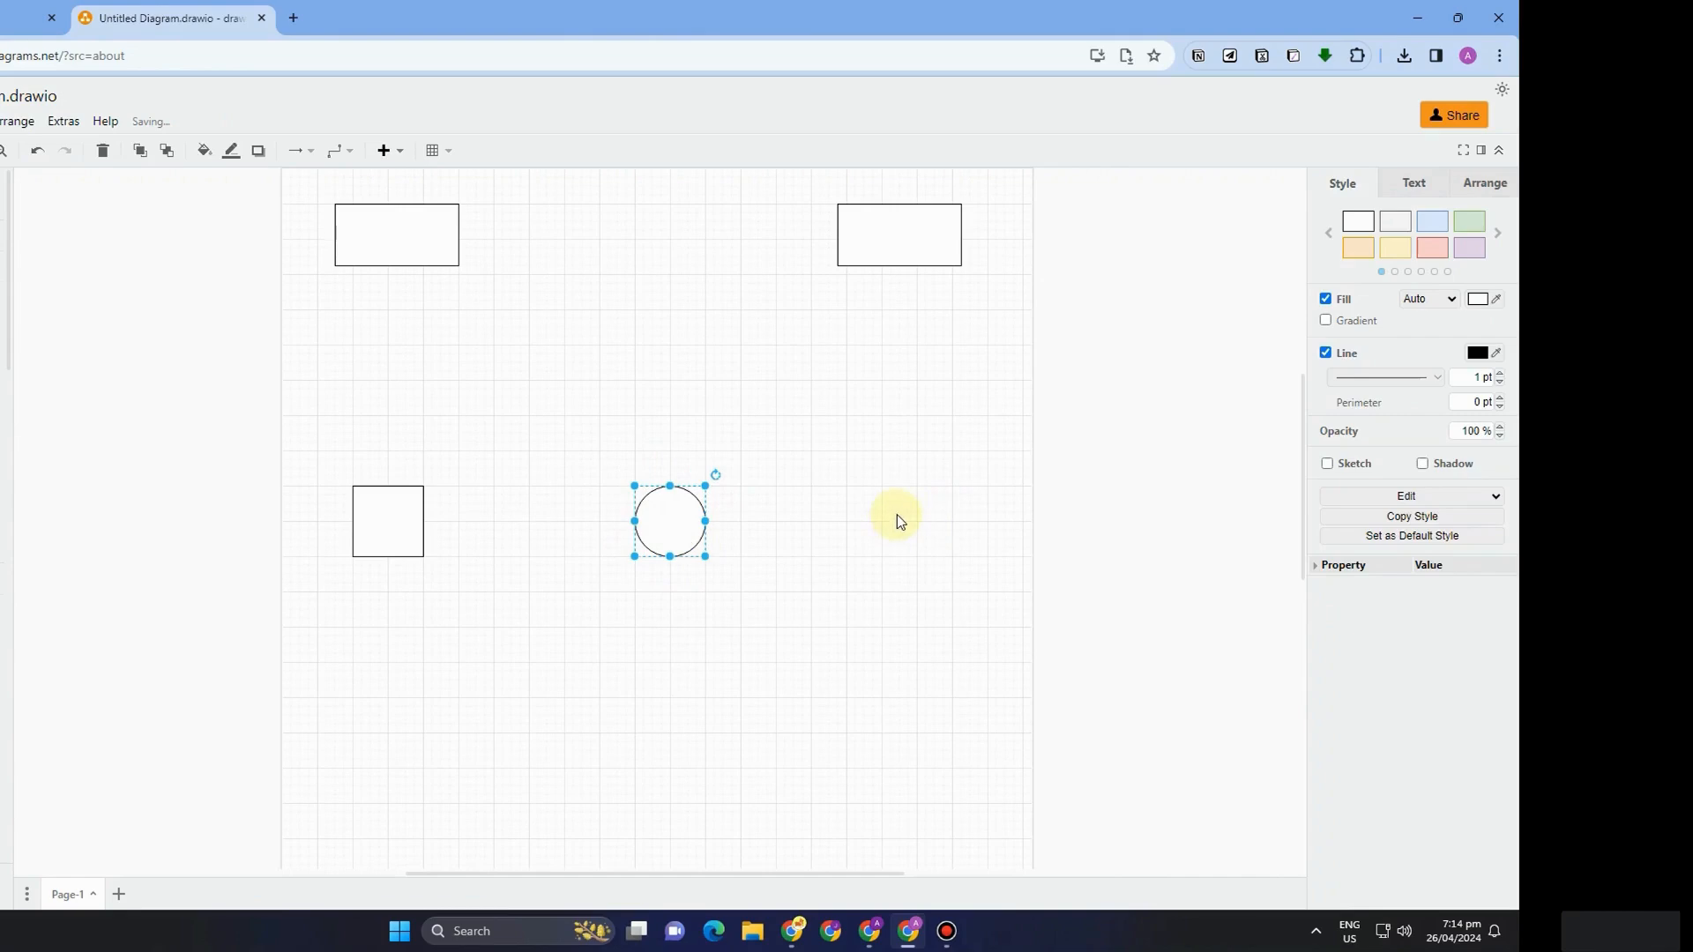
{"action": "left_click_drag", "start_coordinate": [4, 335], "coordinate": [875, 479]}
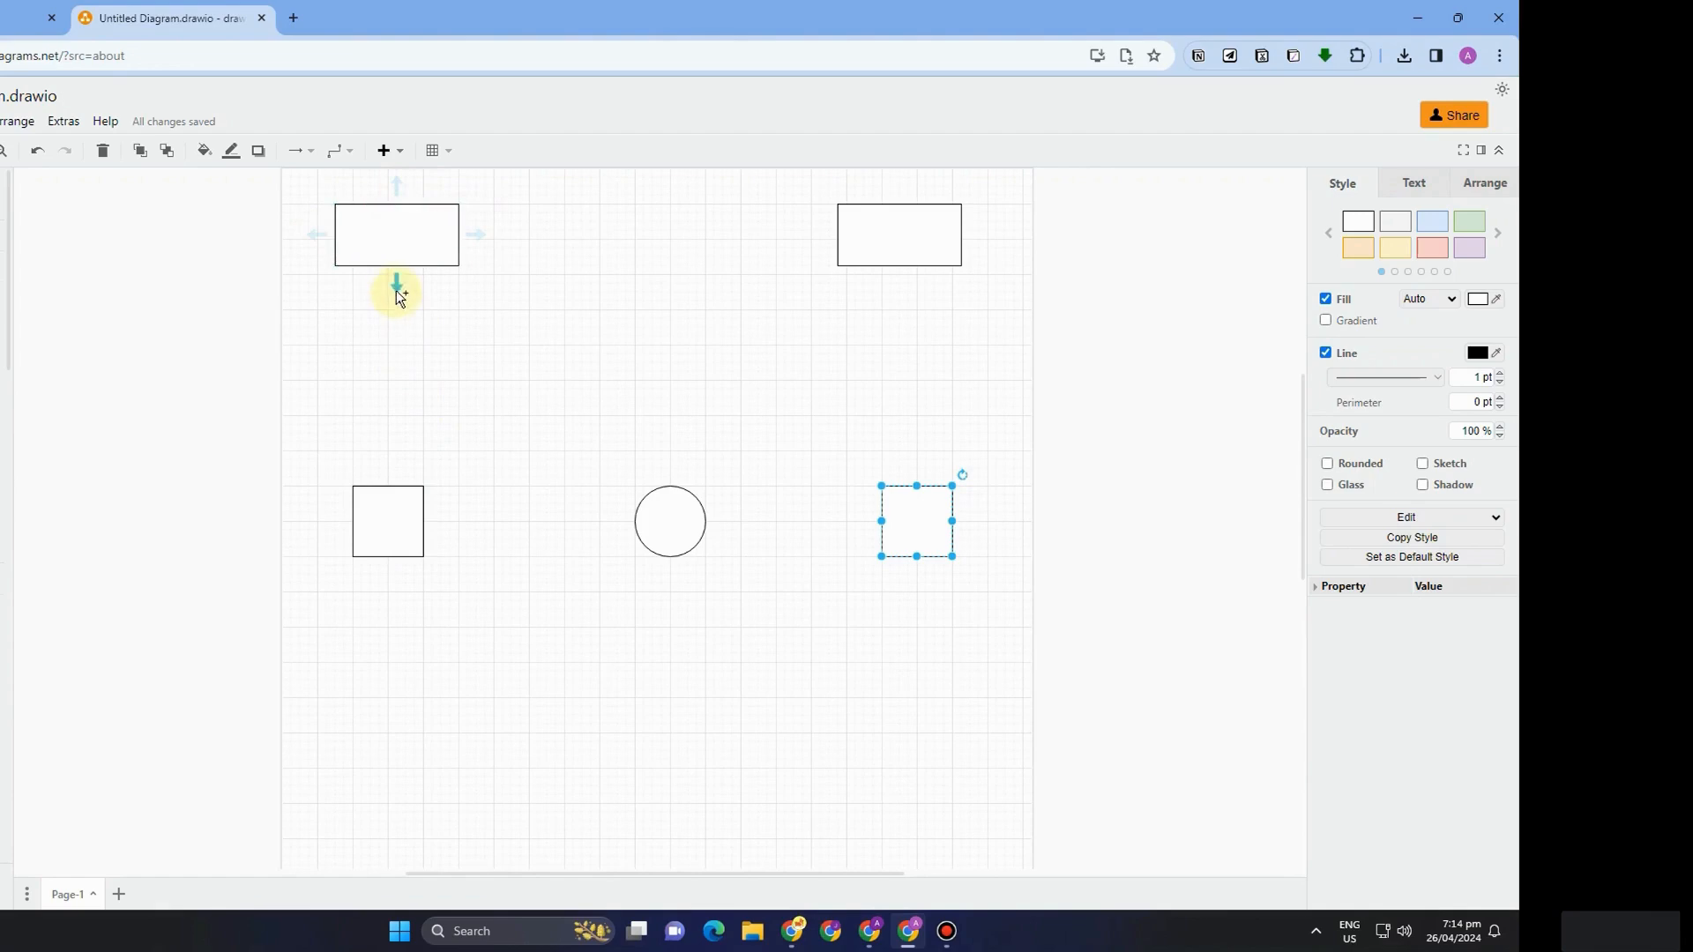
- Add a block arrow connected directly beneath the upper-left rectangle
{"action": "left_click_drag", "start_coordinate": [396, 287], "coordinate": [395, 287]}
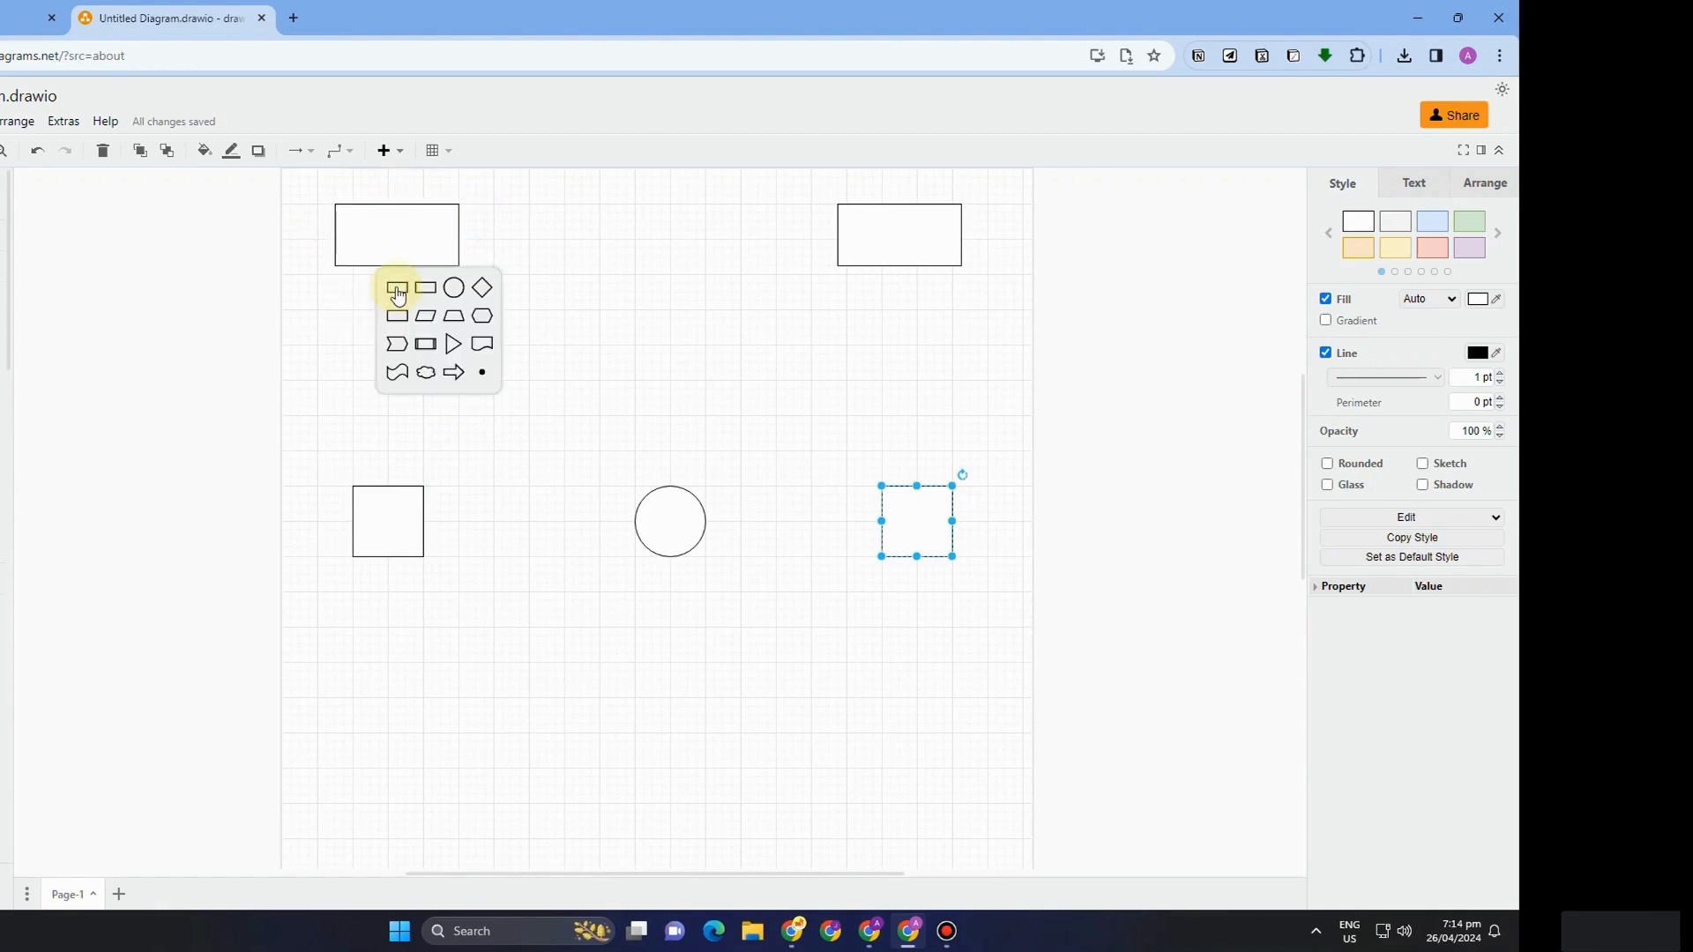
{"action": "left_click", "coordinate": [453, 372]}
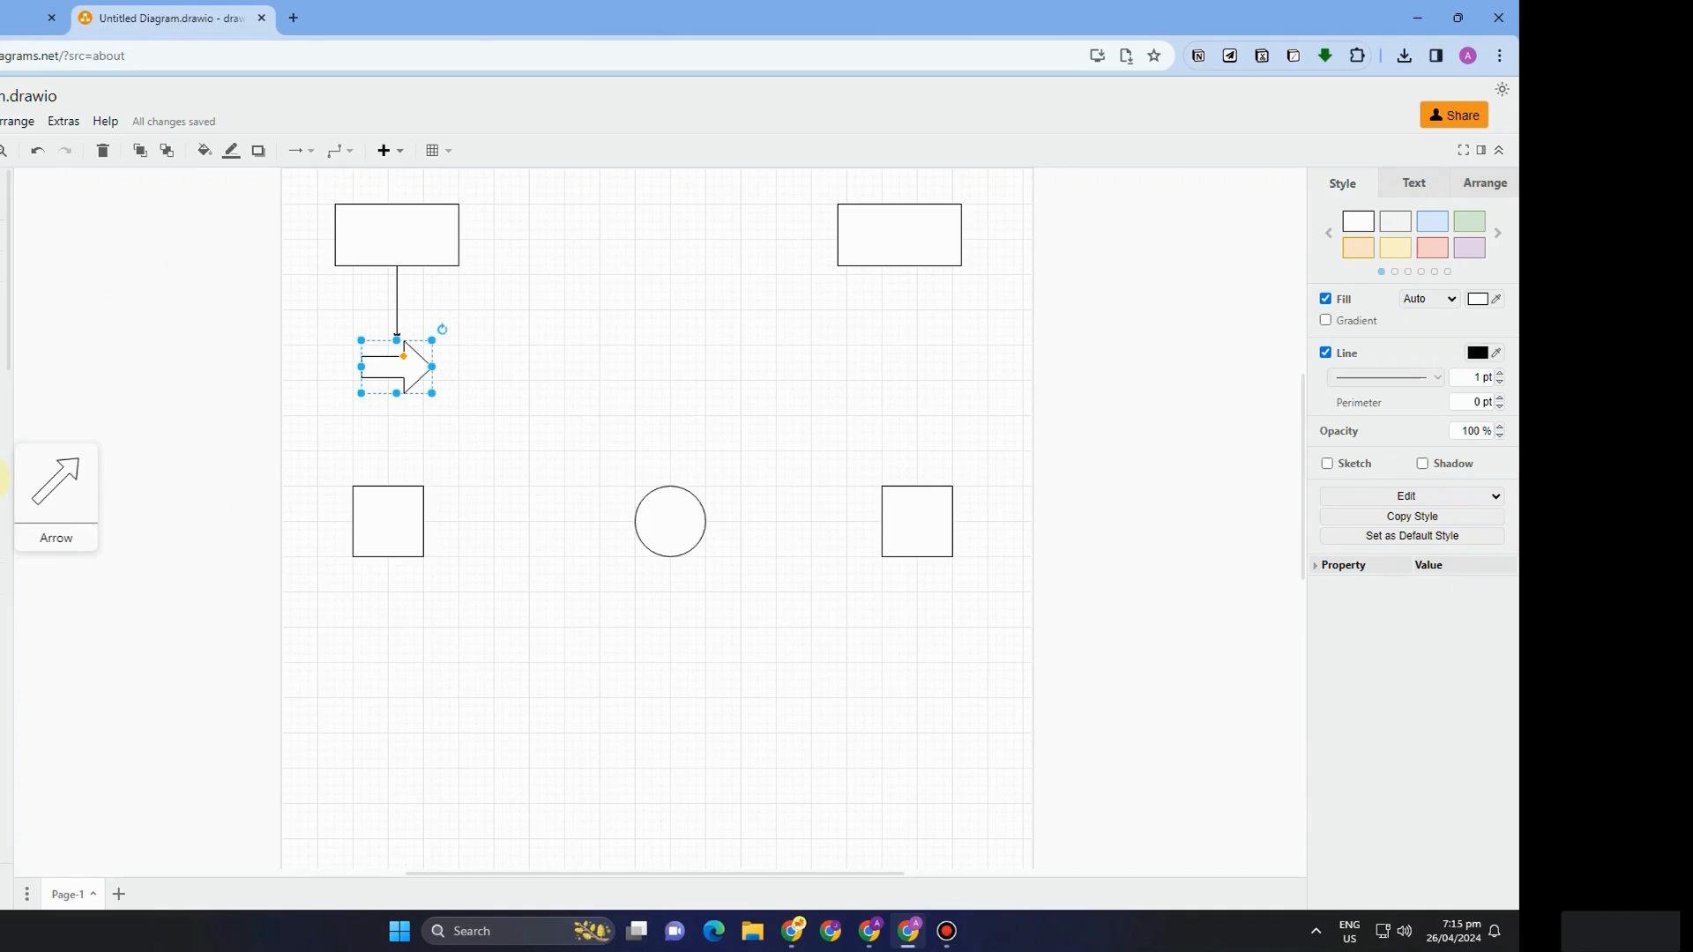
{"action": "left_click_drag", "start_coordinate": [3, 476], "coordinate": [694, 393]}
{"action": "left_click_drag", "start_coordinate": [868, 304], "coordinate": [868, 304]}
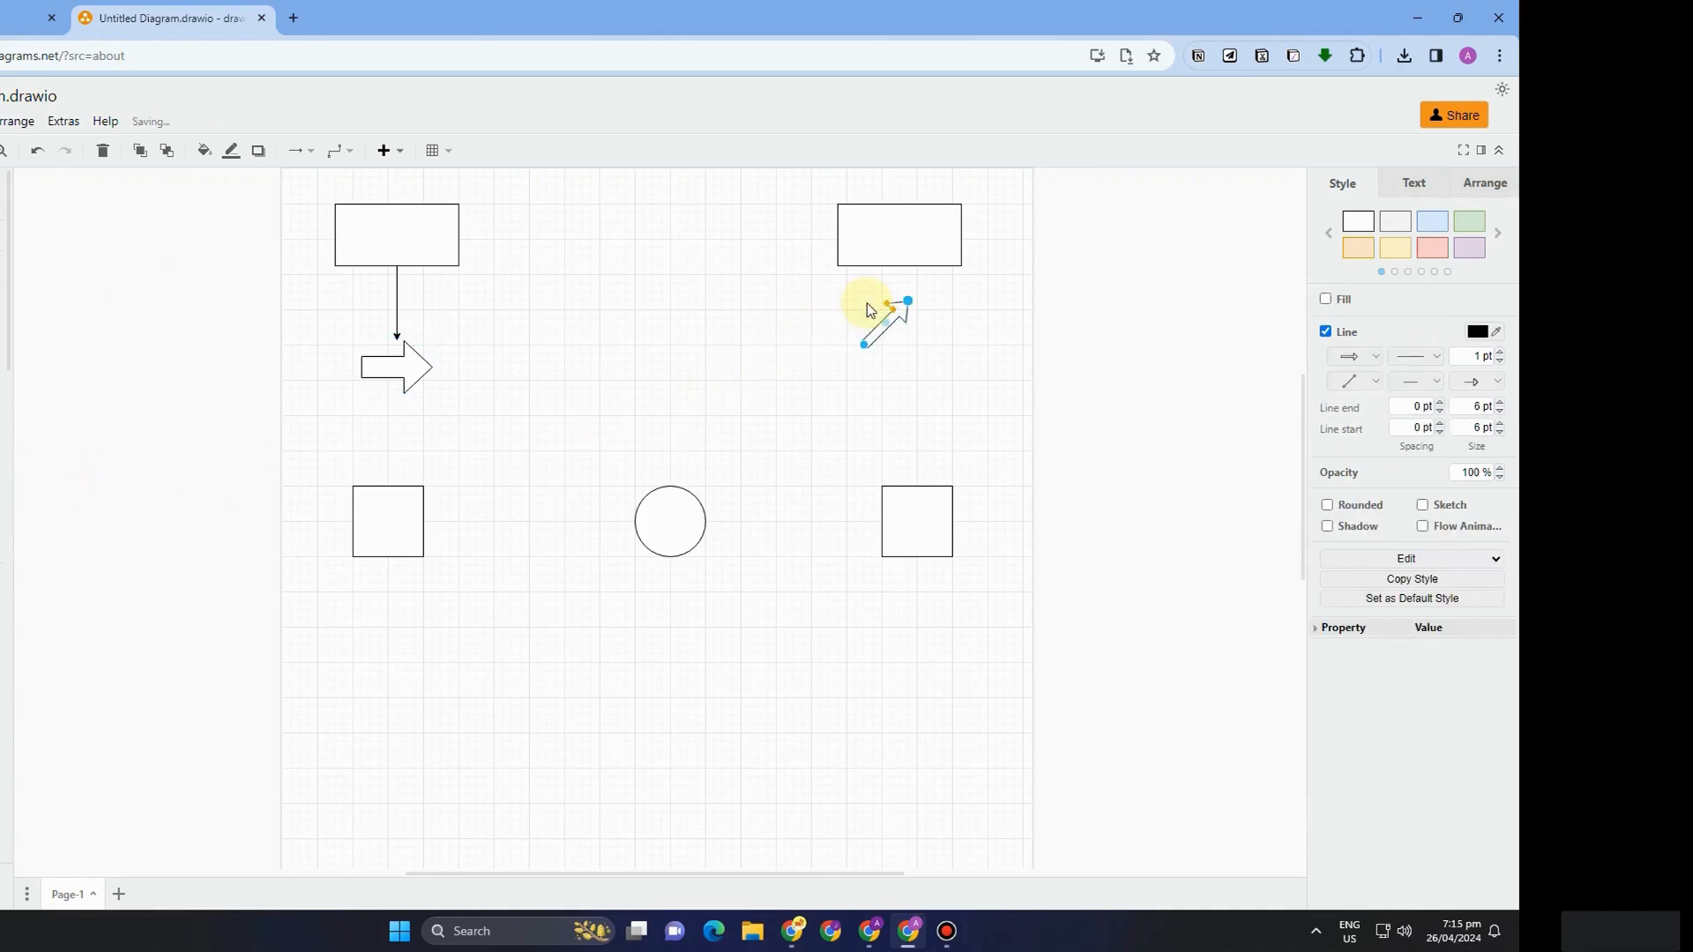
{"action": "key", "text": "Delete"}
- Duplicate the block arrow, move the copy beneath the upper-right rectangle and rotate it to point left
{"action": "left_click", "coordinate": [413, 357]}
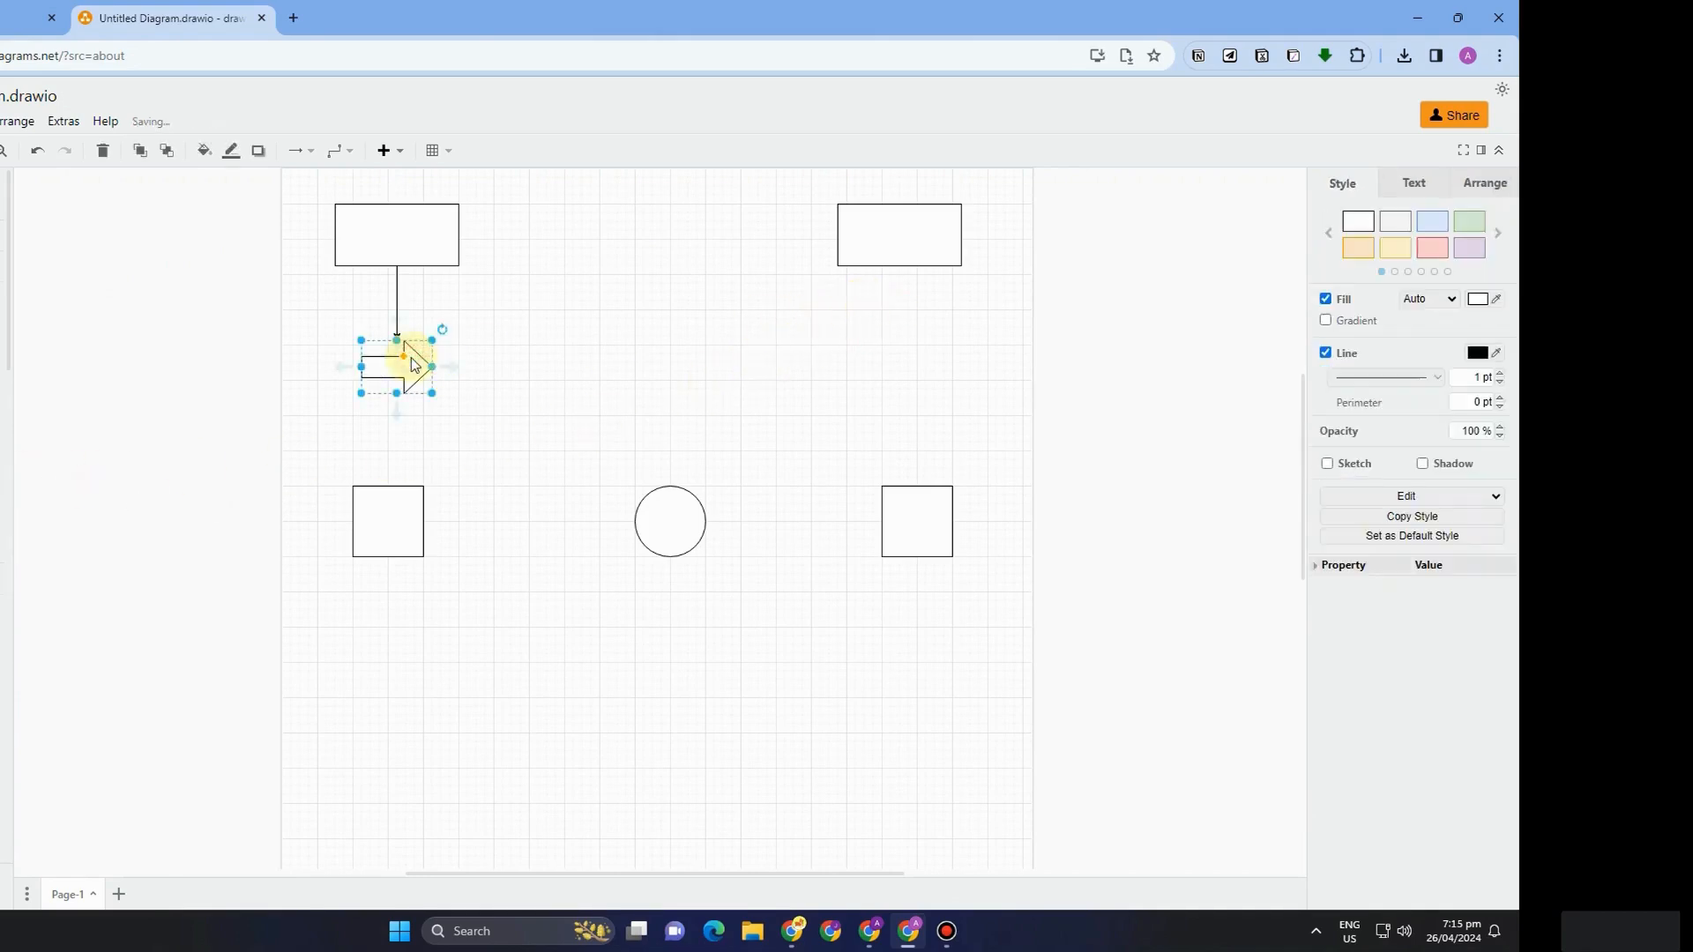
{"action": "right_click", "coordinate": [411, 370]}
{"action": "left_click", "coordinate": [471, 449]}
{"action": "left_click_drag", "start_coordinate": [400, 374], "coordinate": [927, 360]}
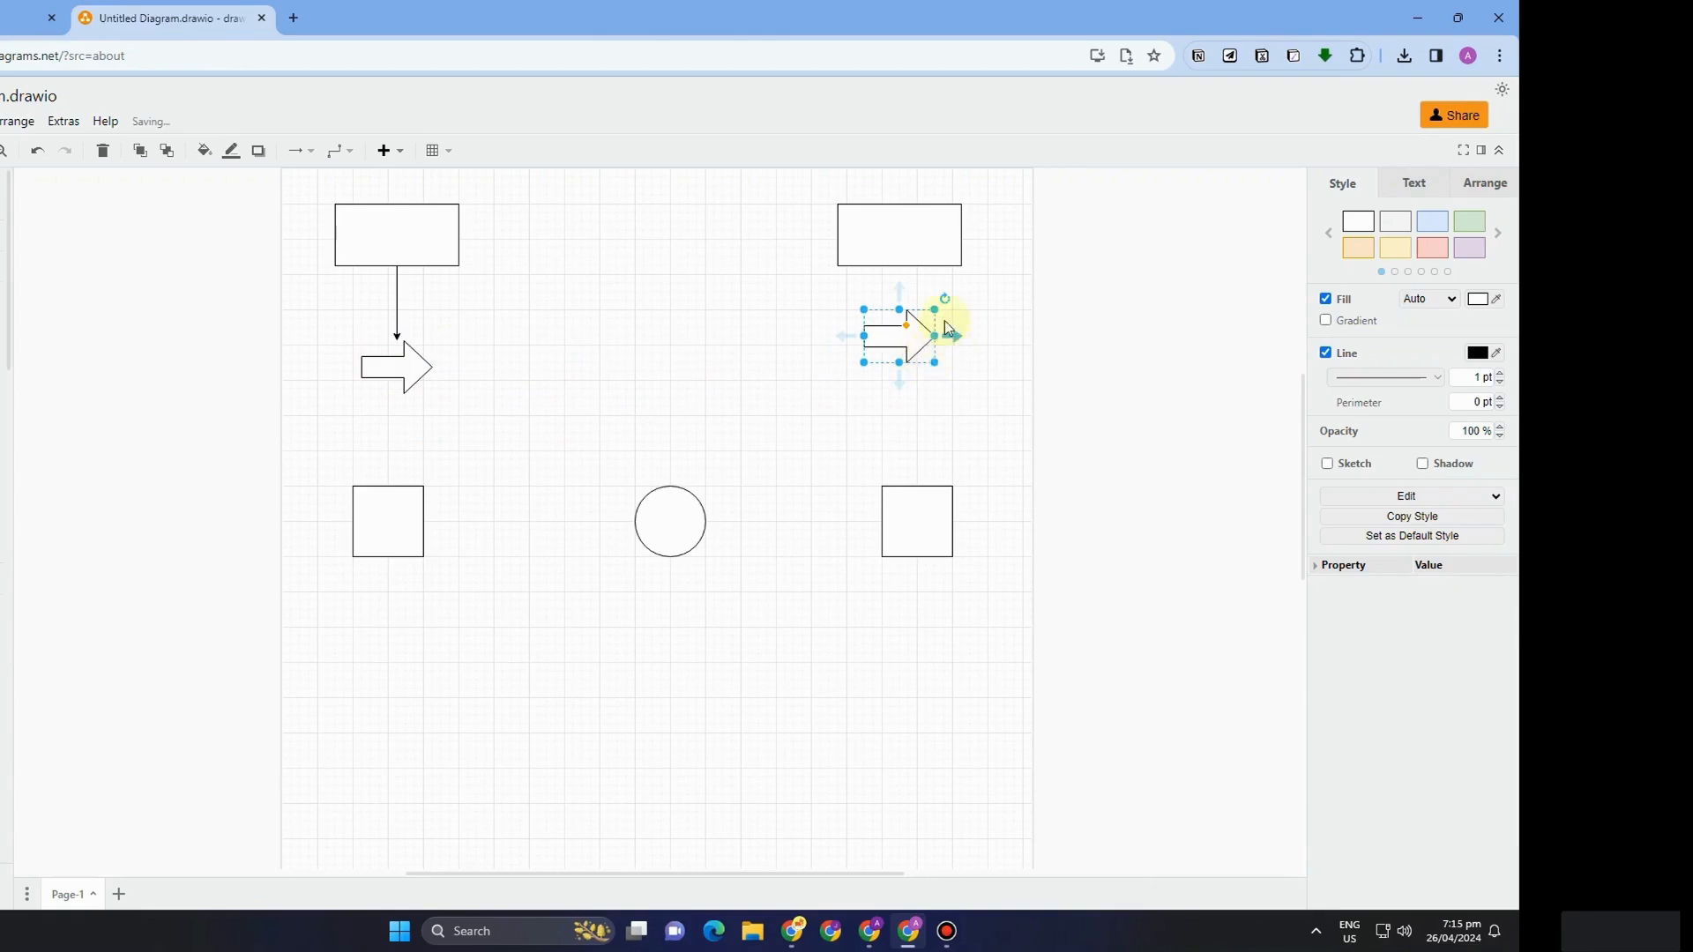
{"action": "left_click_drag", "start_coordinate": [944, 300], "coordinate": [899, 353]}
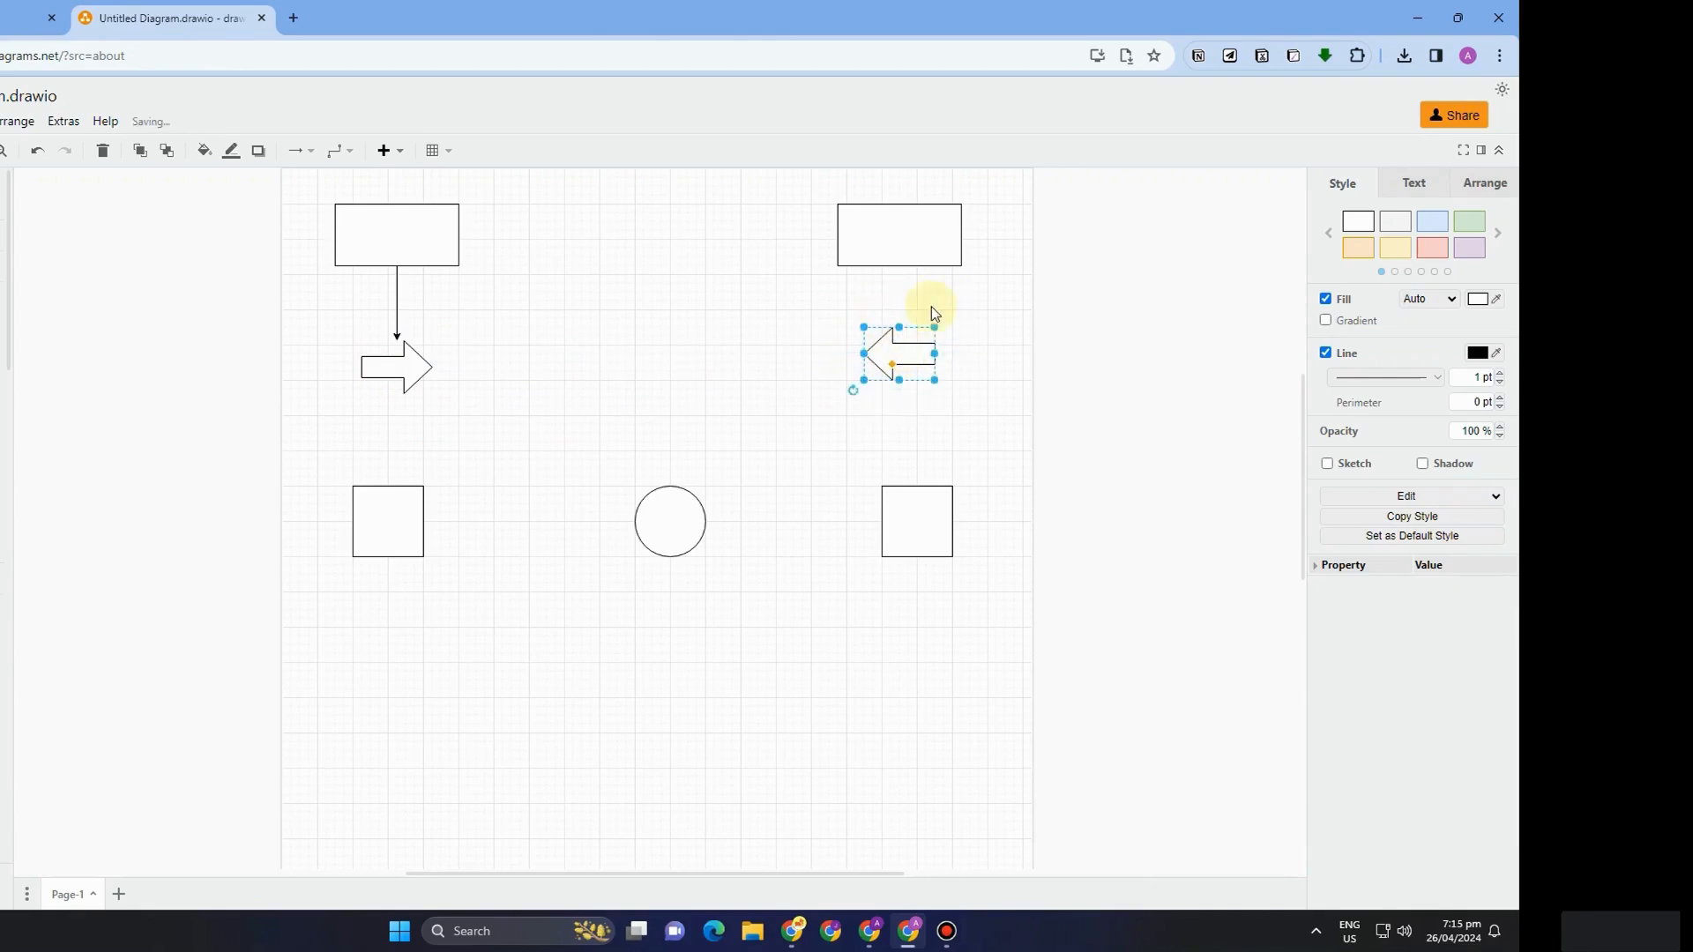
- Extend the upper-right rectangle's lower edge slightly and move the left-pointing arrow up a little
{"action": "left_click", "coordinate": [897, 267]}
{"action": "mouse_move", "coordinate": [898, 268]}
{"action": "left_mouse_down"}
{"action": "mouse_move", "coordinate": [899, 326]}
{"action": "mouse_move", "coordinate": [902, 279]}
{"action": "left_mouse_up"}
{"action": "left_click_drag", "start_coordinate": [905, 352], "coordinate": [904, 343]}
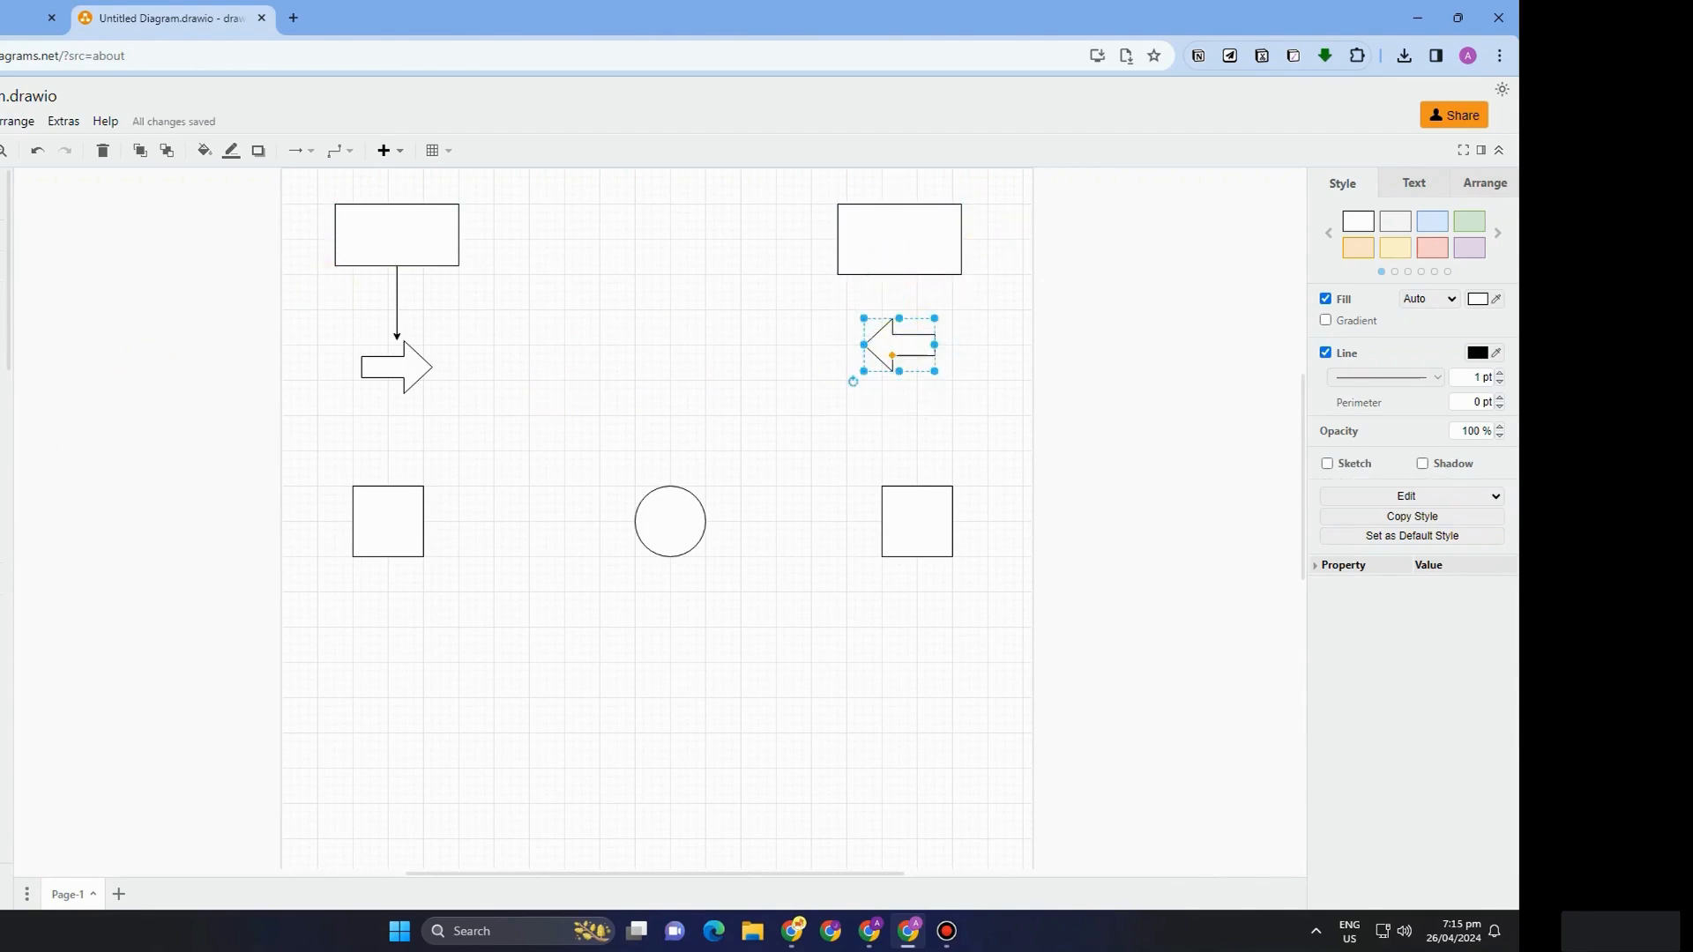
{"action": "left_click", "coordinate": [1, 540]}
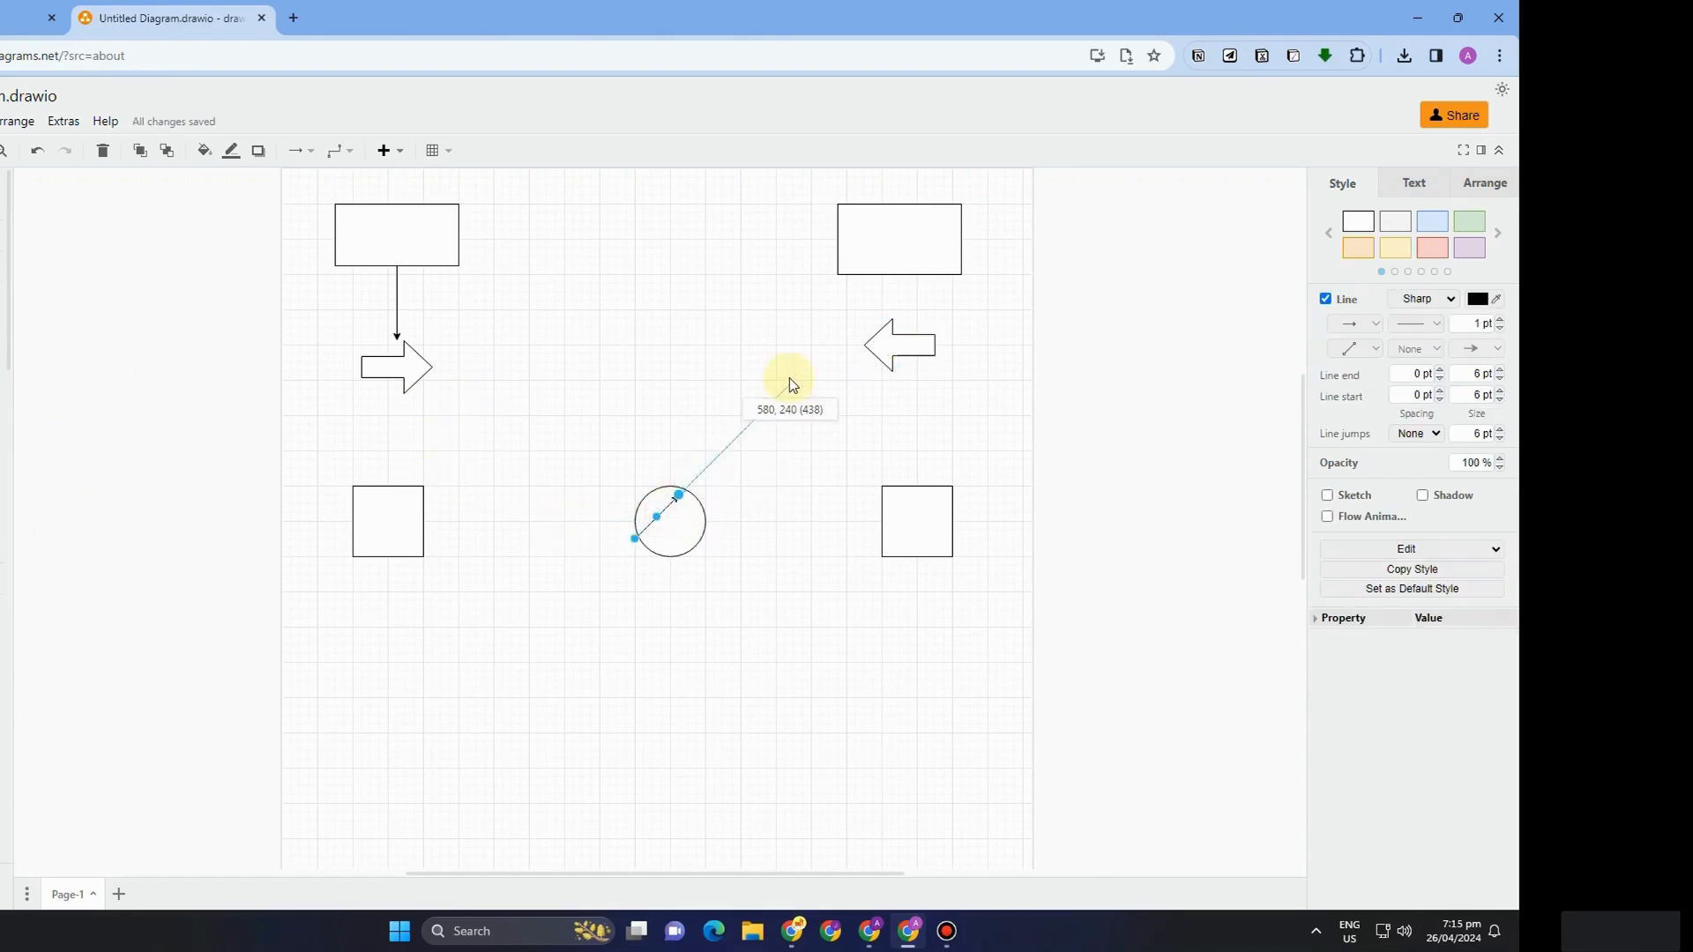
{"action": "left_click_drag", "start_coordinate": [790, 377], "coordinate": [723, 424]}
{"action": "key", "text": "Delete"}
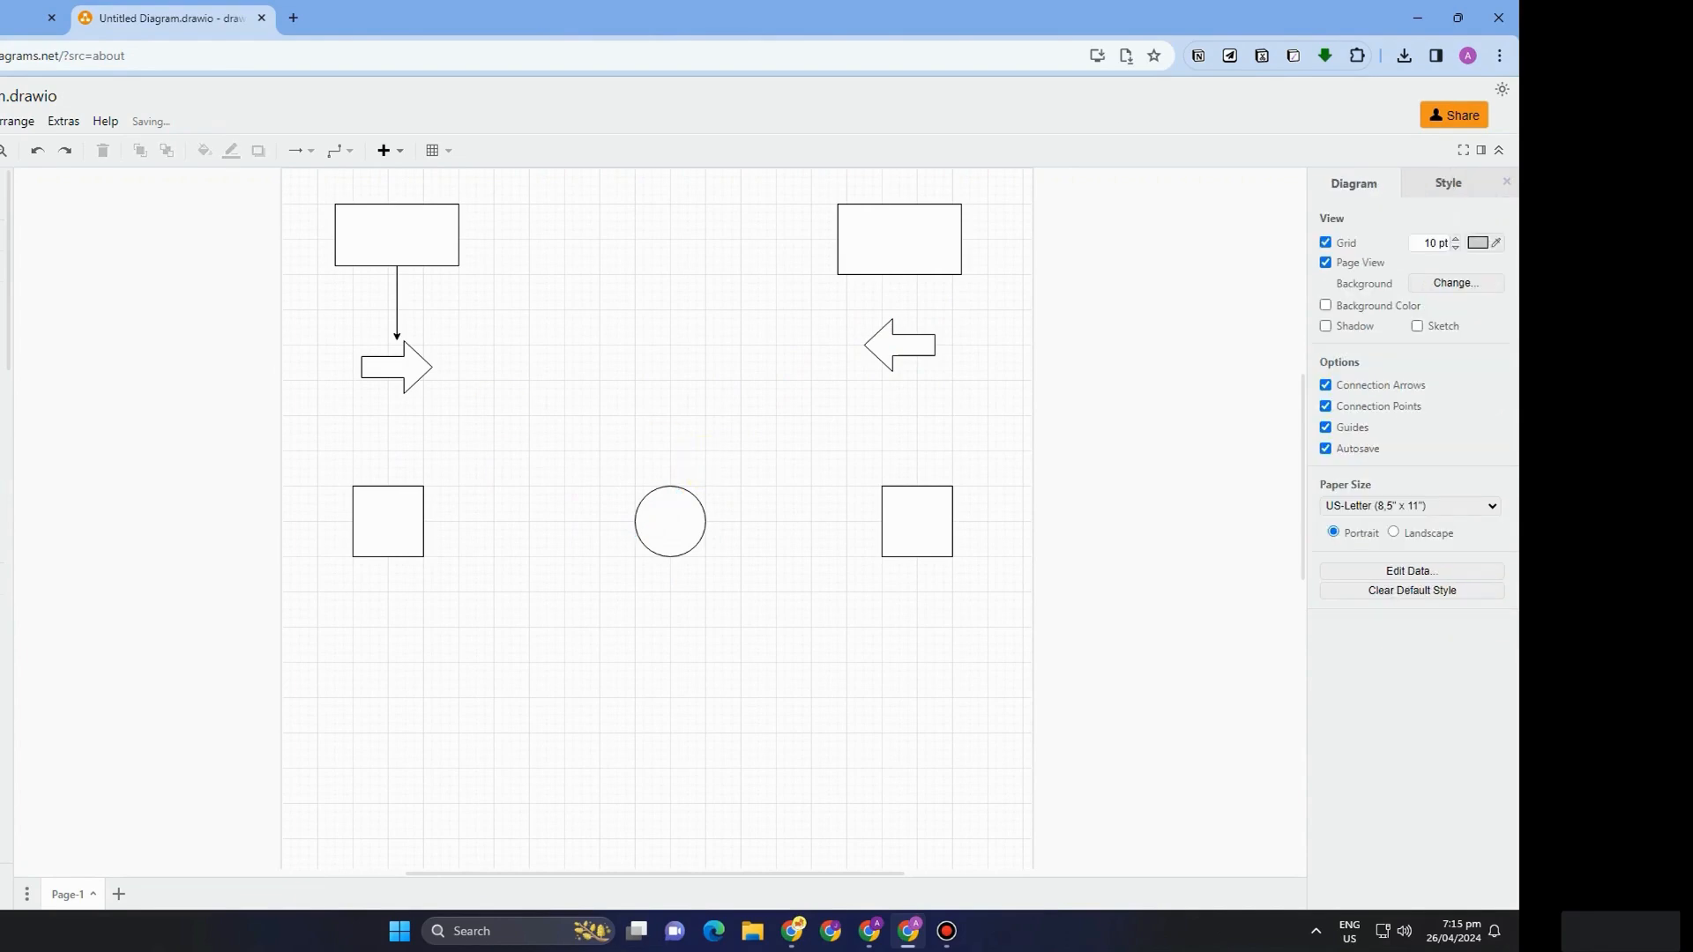
{"action": "left_click", "coordinate": [2, 543]}
{"action": "key", "text": "ctrl+z"}
{"action": "key", "text": "ctrl+y"}
{"action": "left_click", "coordinate": [818, 404]}
{"action": "left_click", "coordinate": [667, 514]}
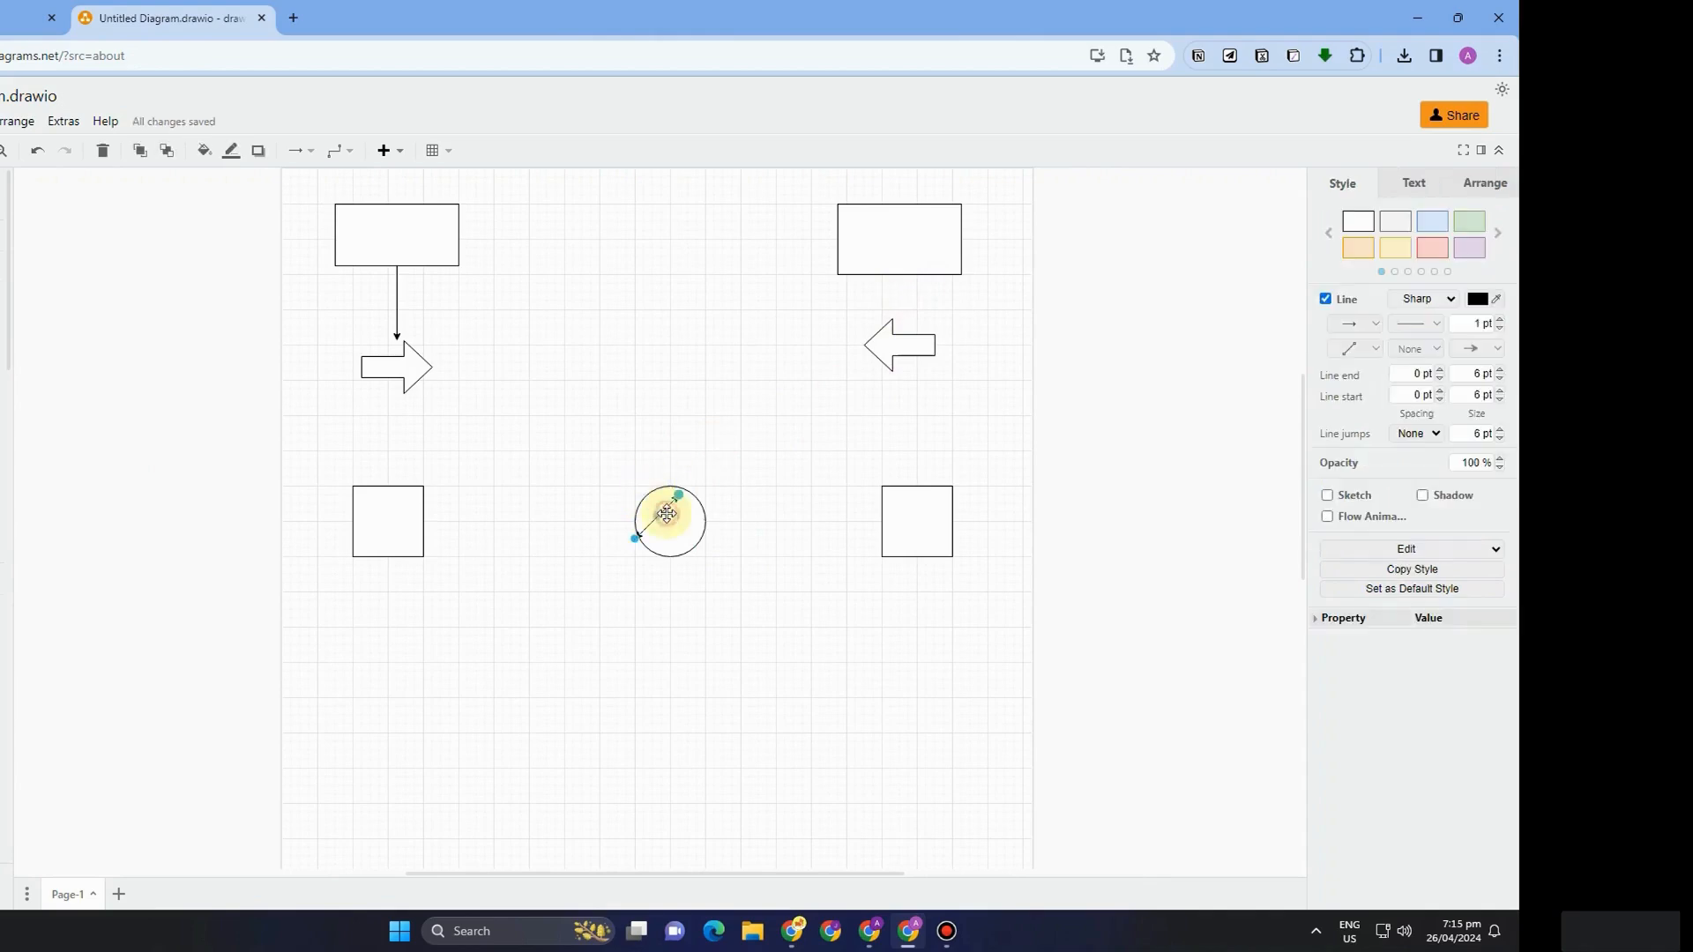
{"action": "left_click", "coordinate": [658, 513]}
{"action": "double_click", "coordinate": [661, 513]}
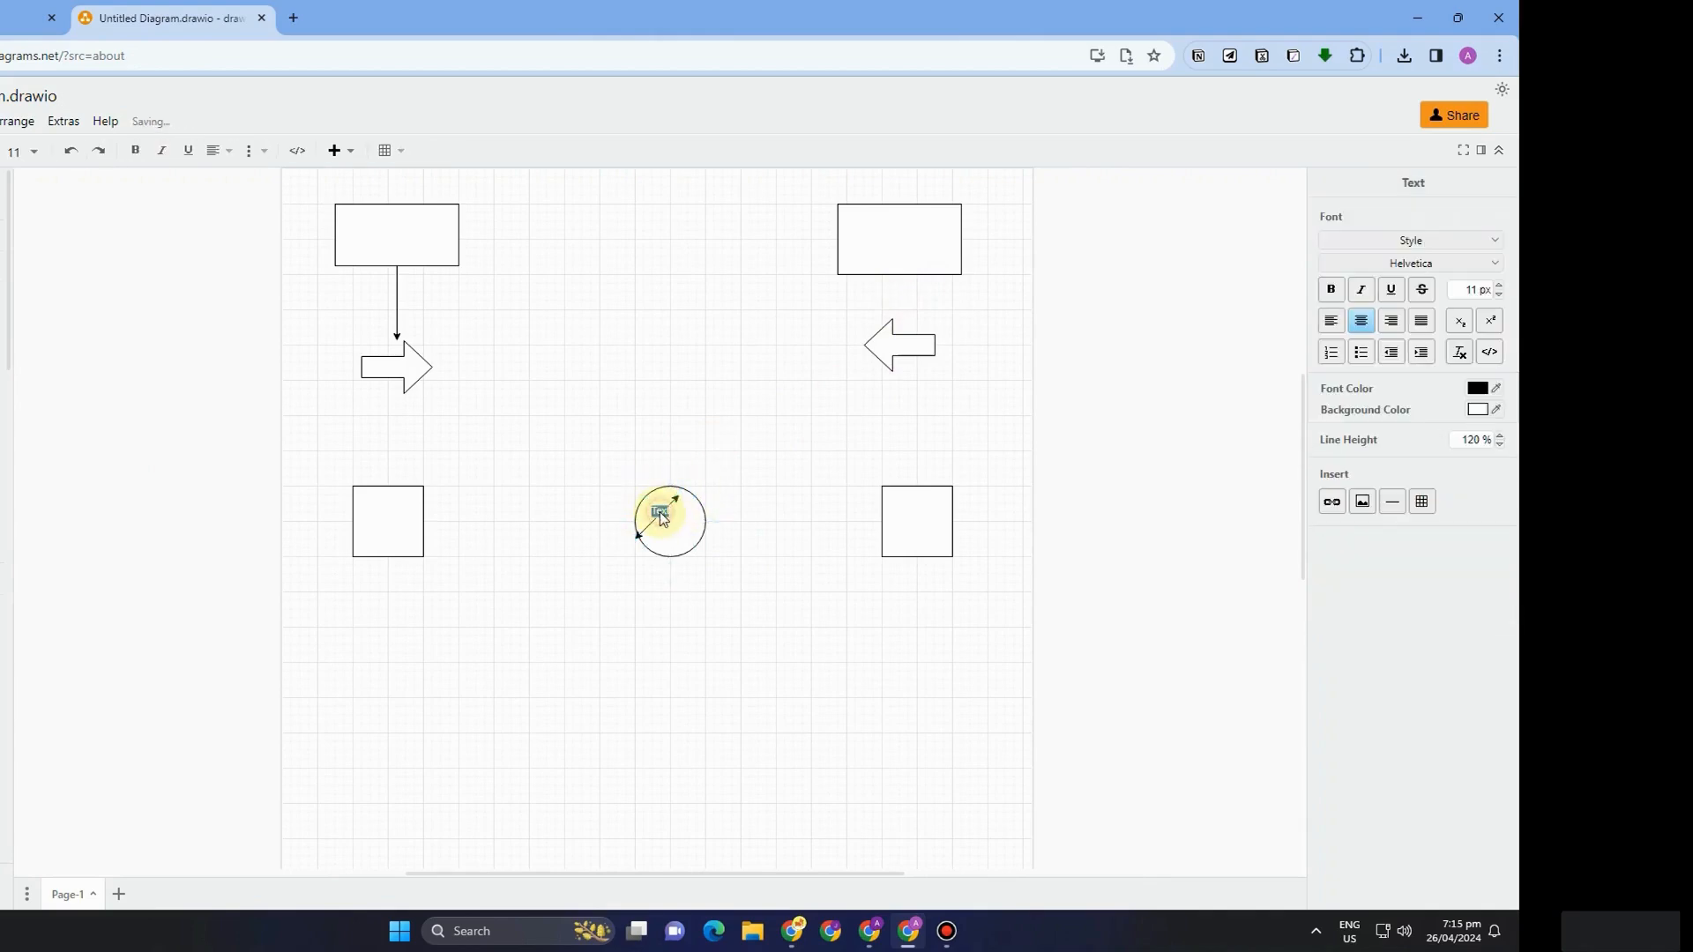
{"action": "key", "text": "Escape"}
{"action": "left_click", "coordinate": [749, 414]}
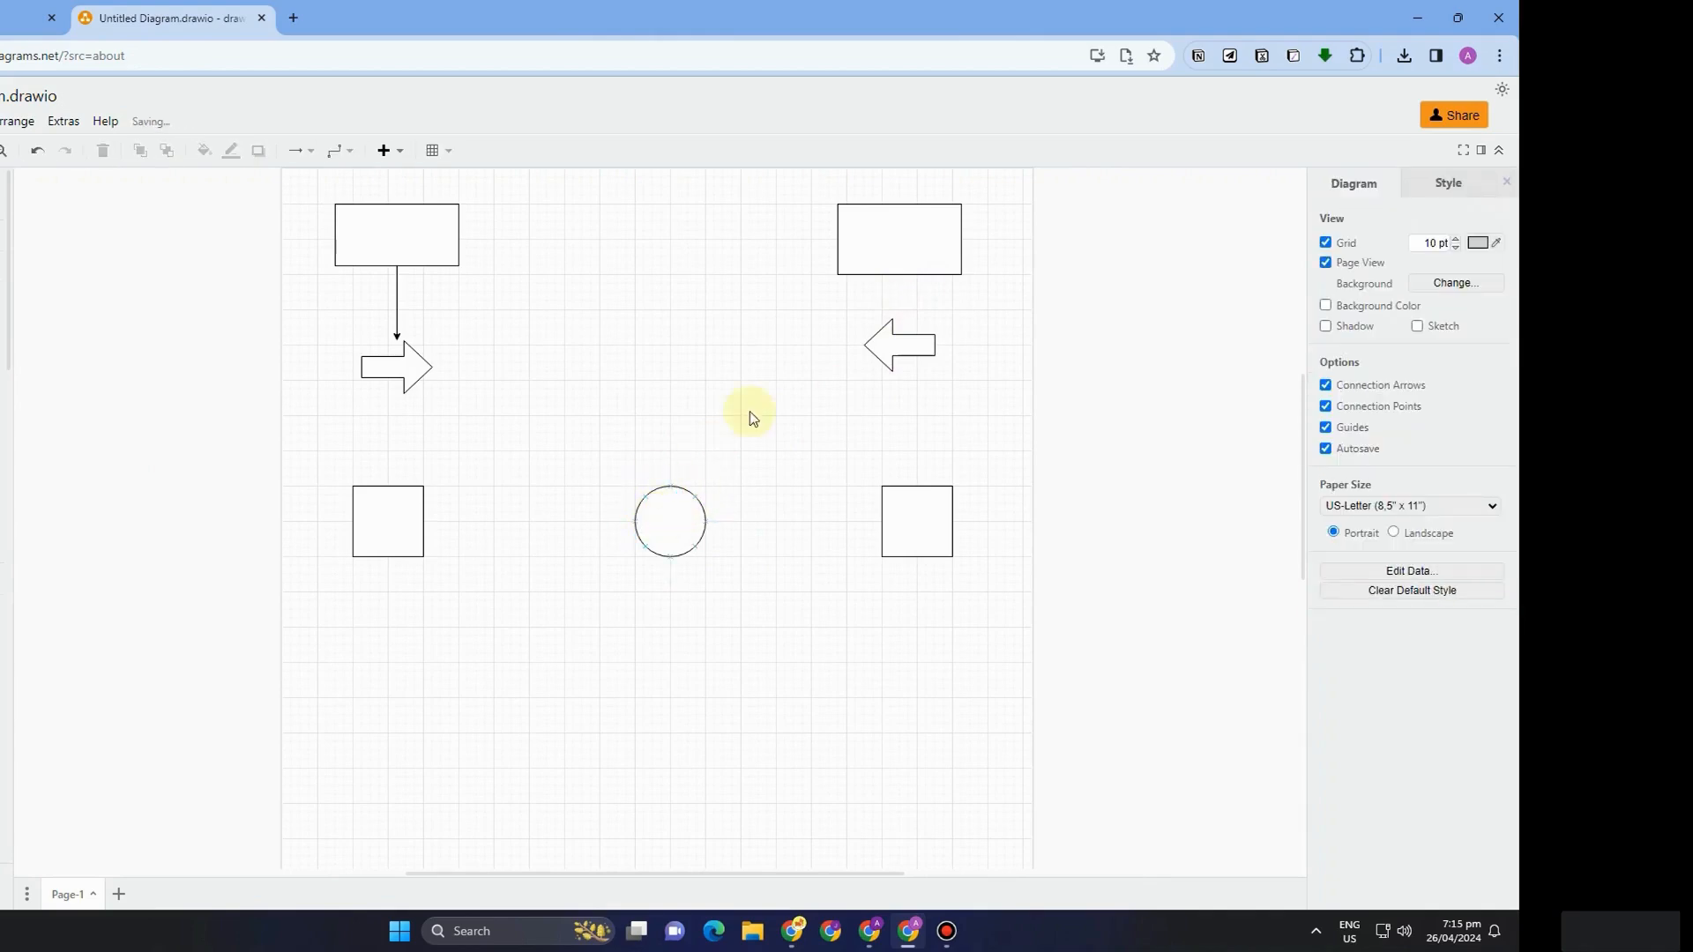
- Connect the upper-right rectangle to the left-pointing block arrow below it
{"action": "left_click", "coordinate": [906, 273]}
{"action": "left_click", "coordinate": [906, 291]}
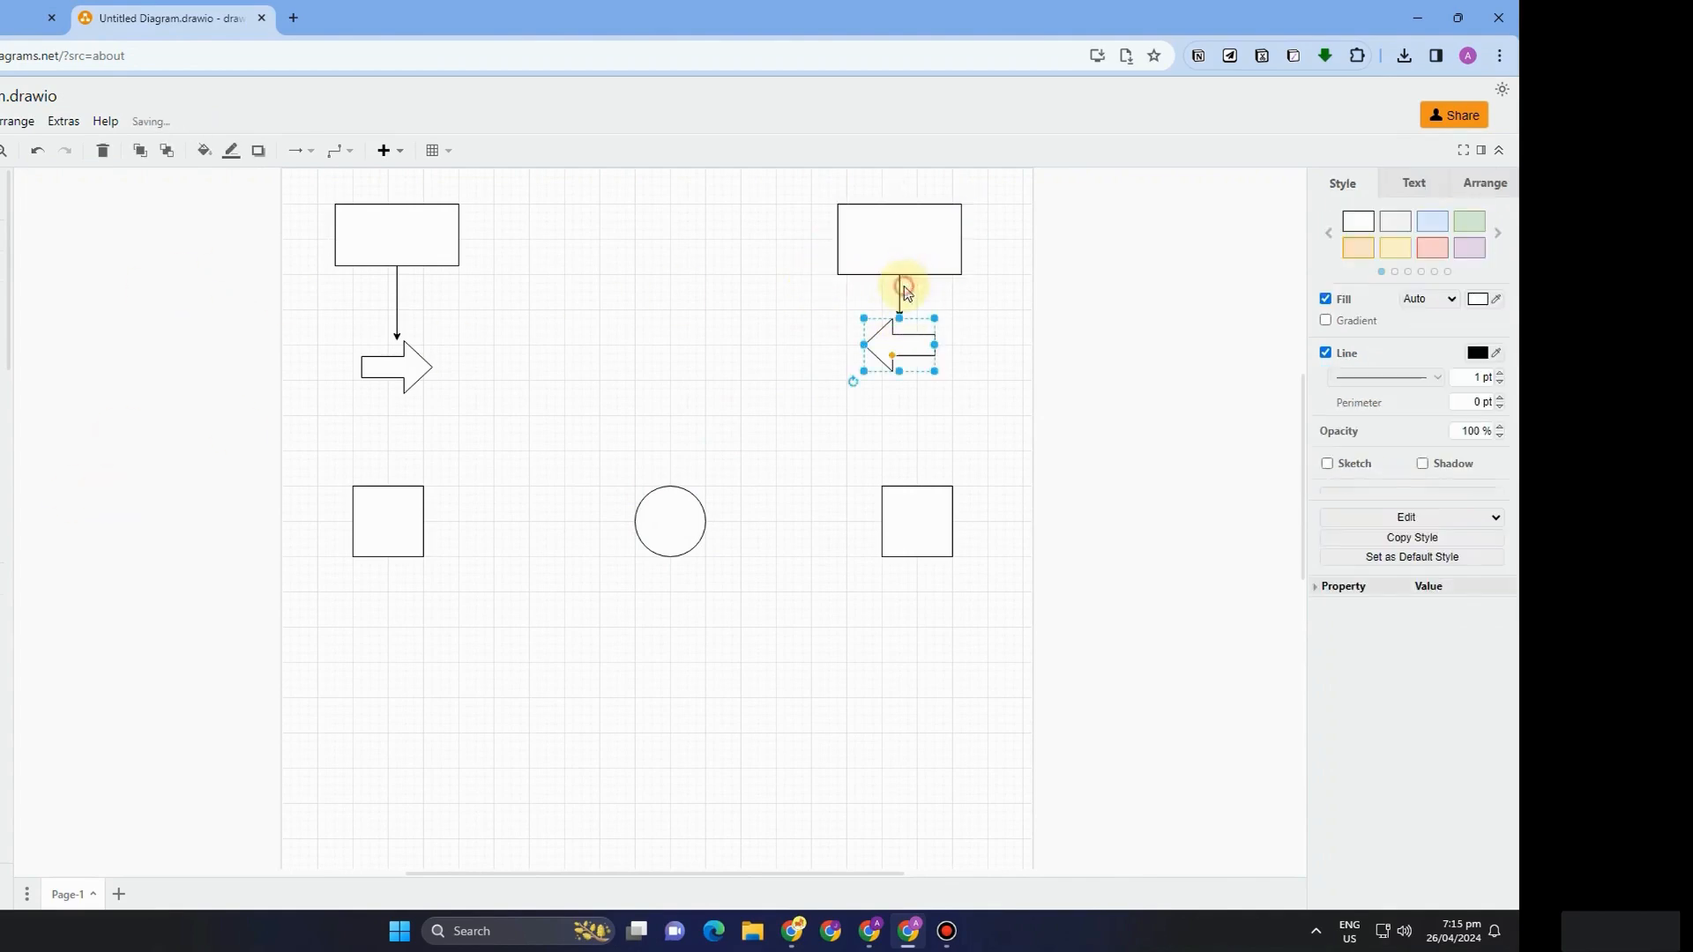
{"action": "left_click", "coordinate": [718, 373]}
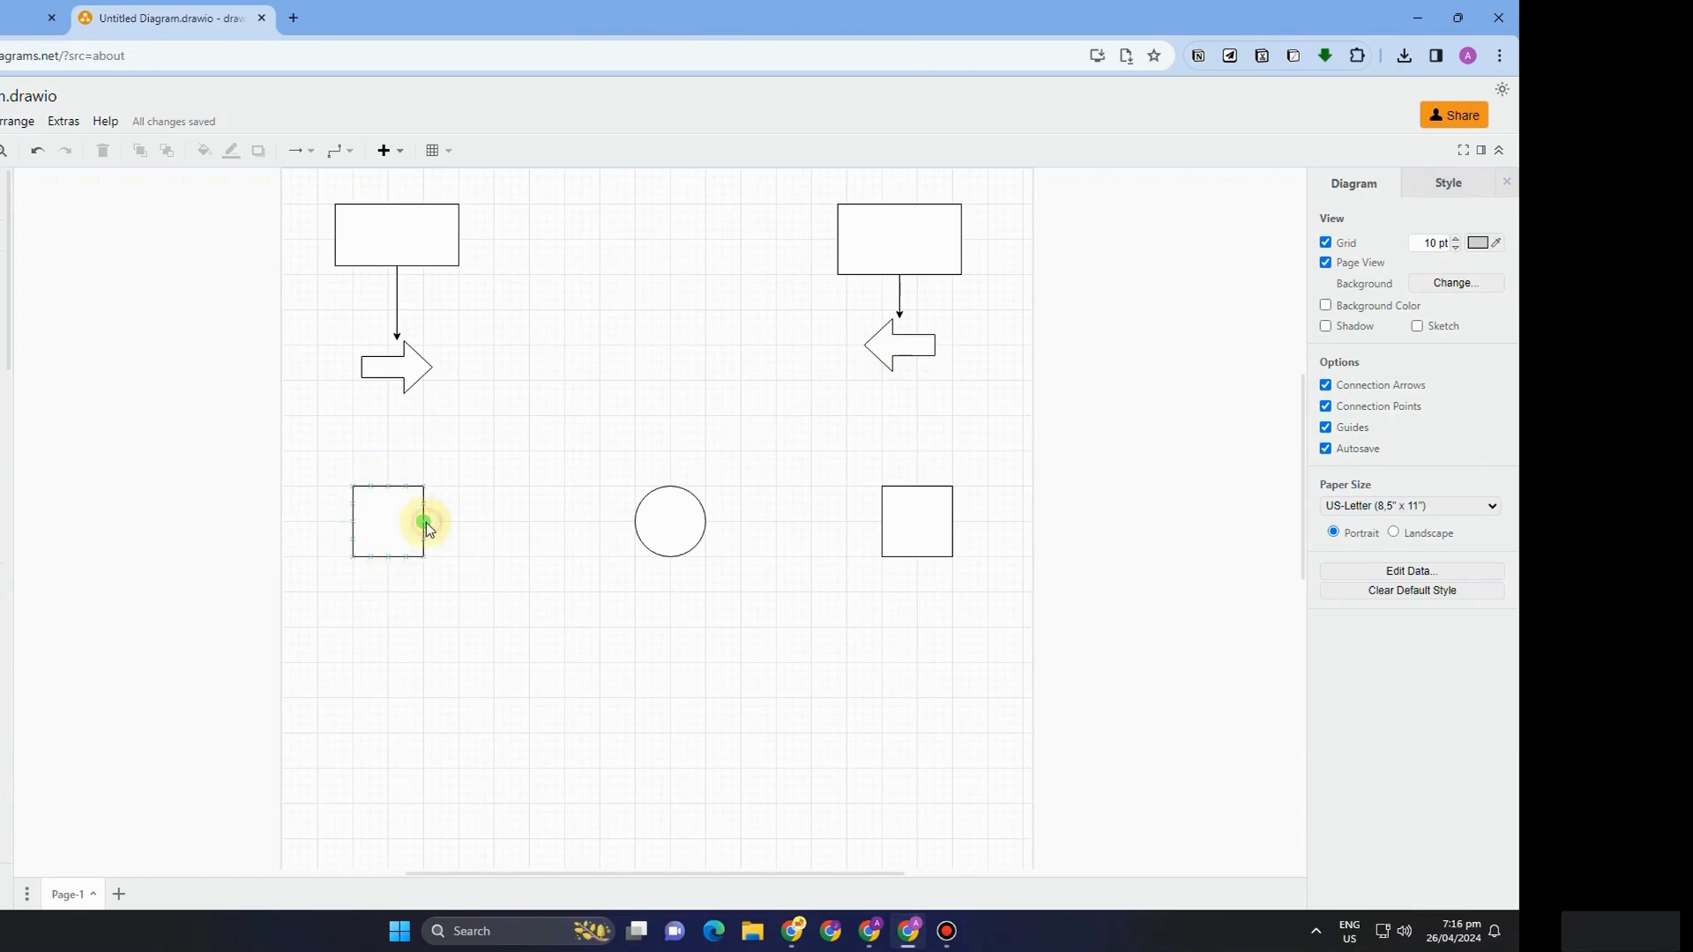
- Connect the left square to the circle's upper-left edge and the right square to the circle's right side
{"action": "left_click_drag", "start_coordinate": [424, 523], "coordinate": [647, 491]}
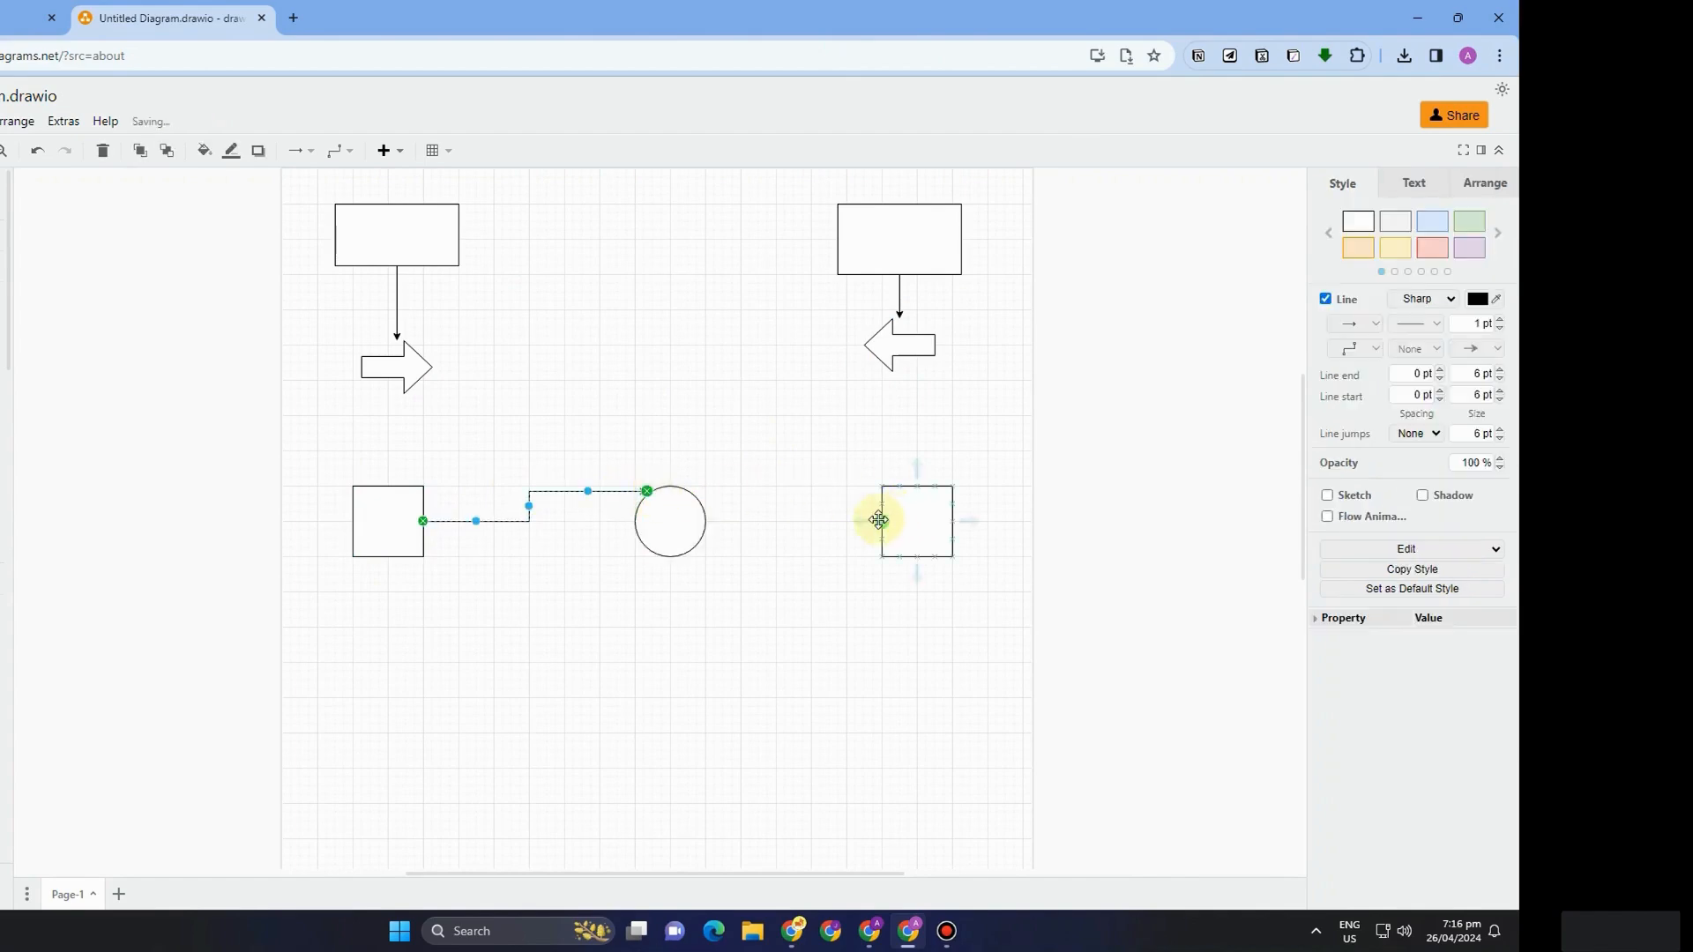
{"action": "left_click", "coordinate": [880, 519]}
{"action": "left_click_drag", "start_coordinate": [859, 515], "coordinate": [706, 483]}
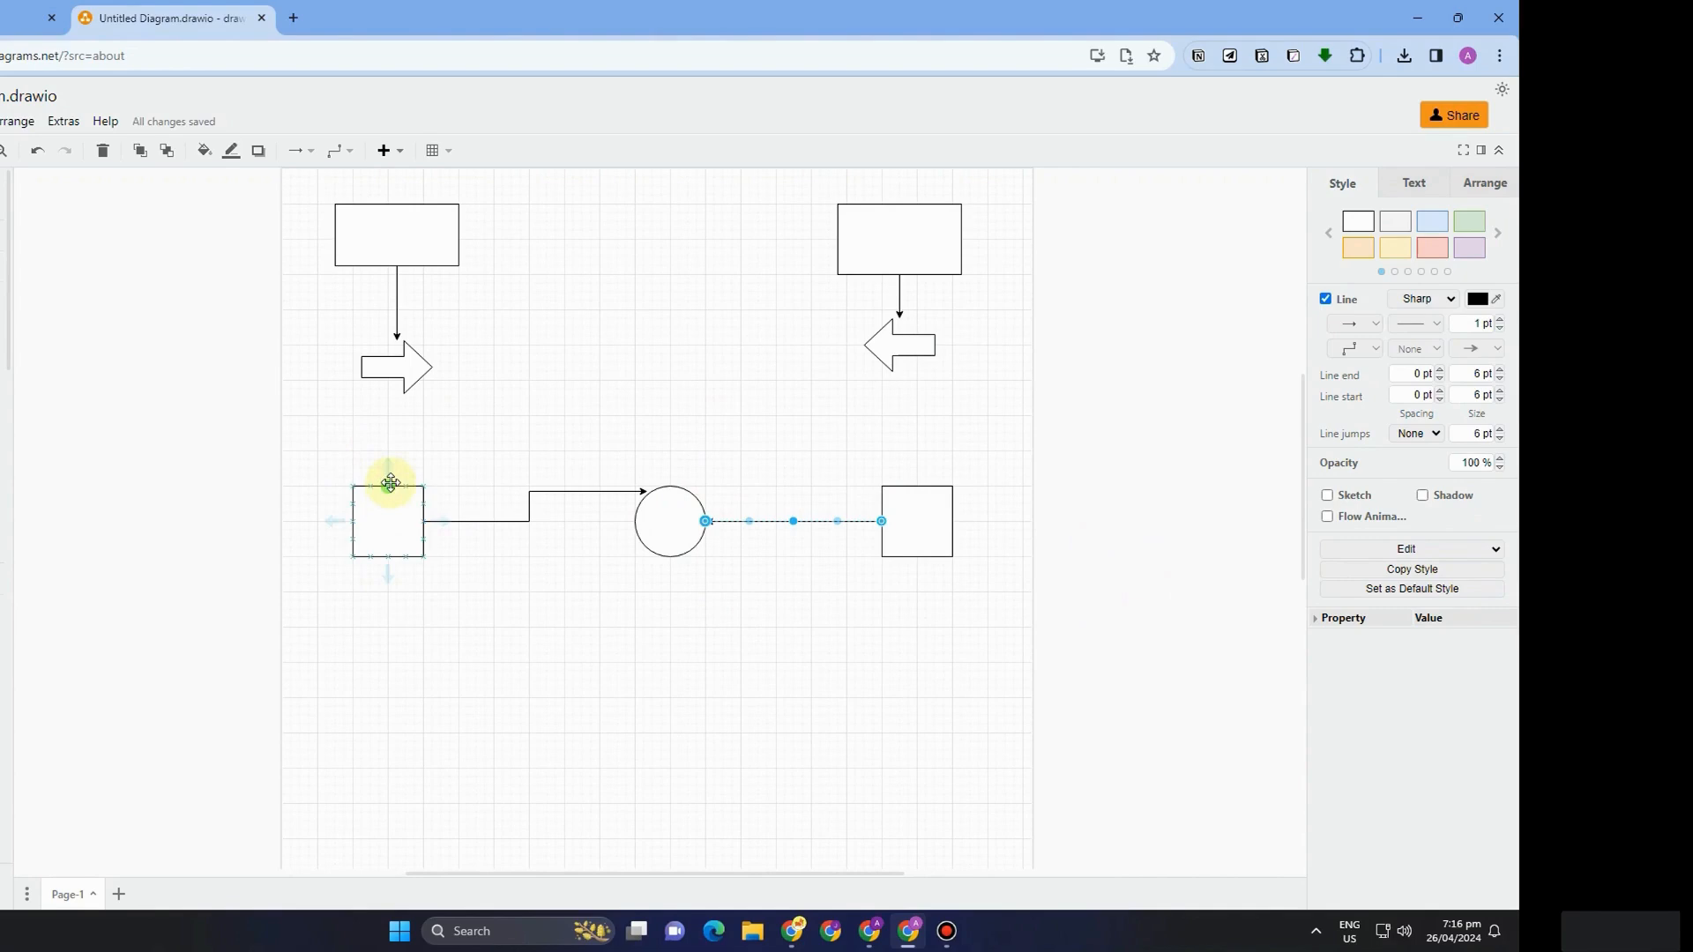
- Connect each square to the block arrow above it, enlarging the right square slightly
{"action": "left_click_drag", "start_coordinate": [390, 483], "coordinate": [397, 394]}
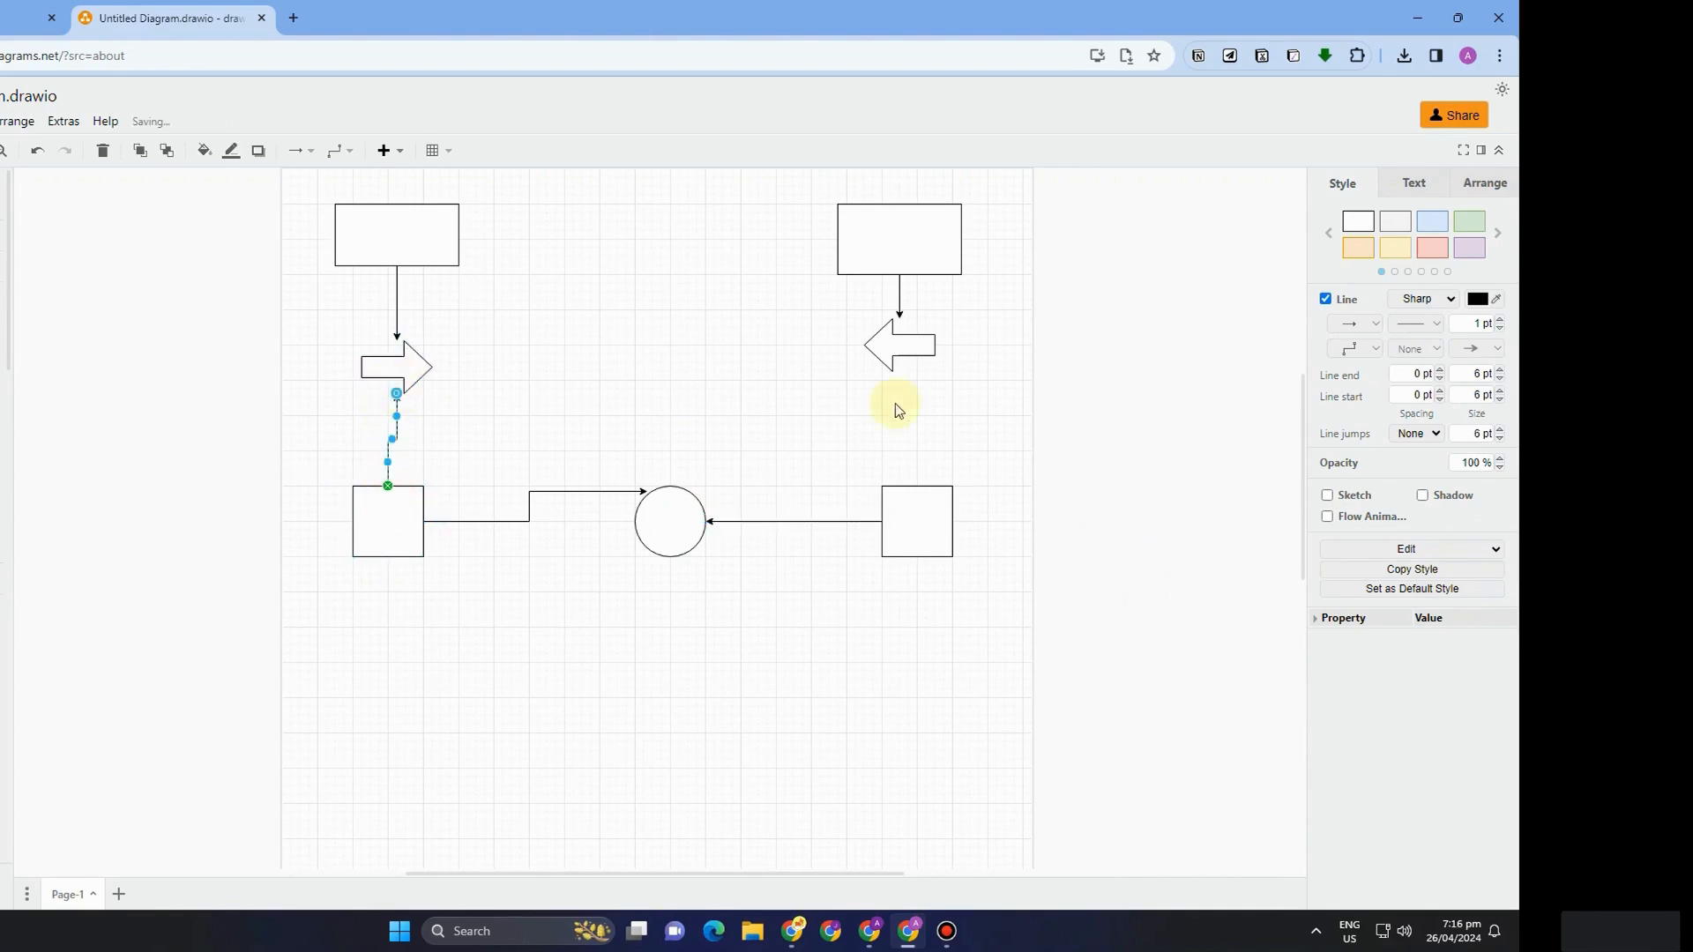
{"action": "left_click_drag", "start_coordinate": [915, 453], "coordinate": [917, 371]}
{"action": "left_click", "coordinate": [918, 484]}
{"action": "mouse_move", "coordinate": [919, 482]}
{"action": "left_mouse_down"}
{"action": "mouse_move", "coordinate": [905, 393]}
{"action": "mouse_move", "coordinate": [921, 471]}
{"action": "left_mouse_up"}
{"action": "left_click", "coordinate": [919, 457]}
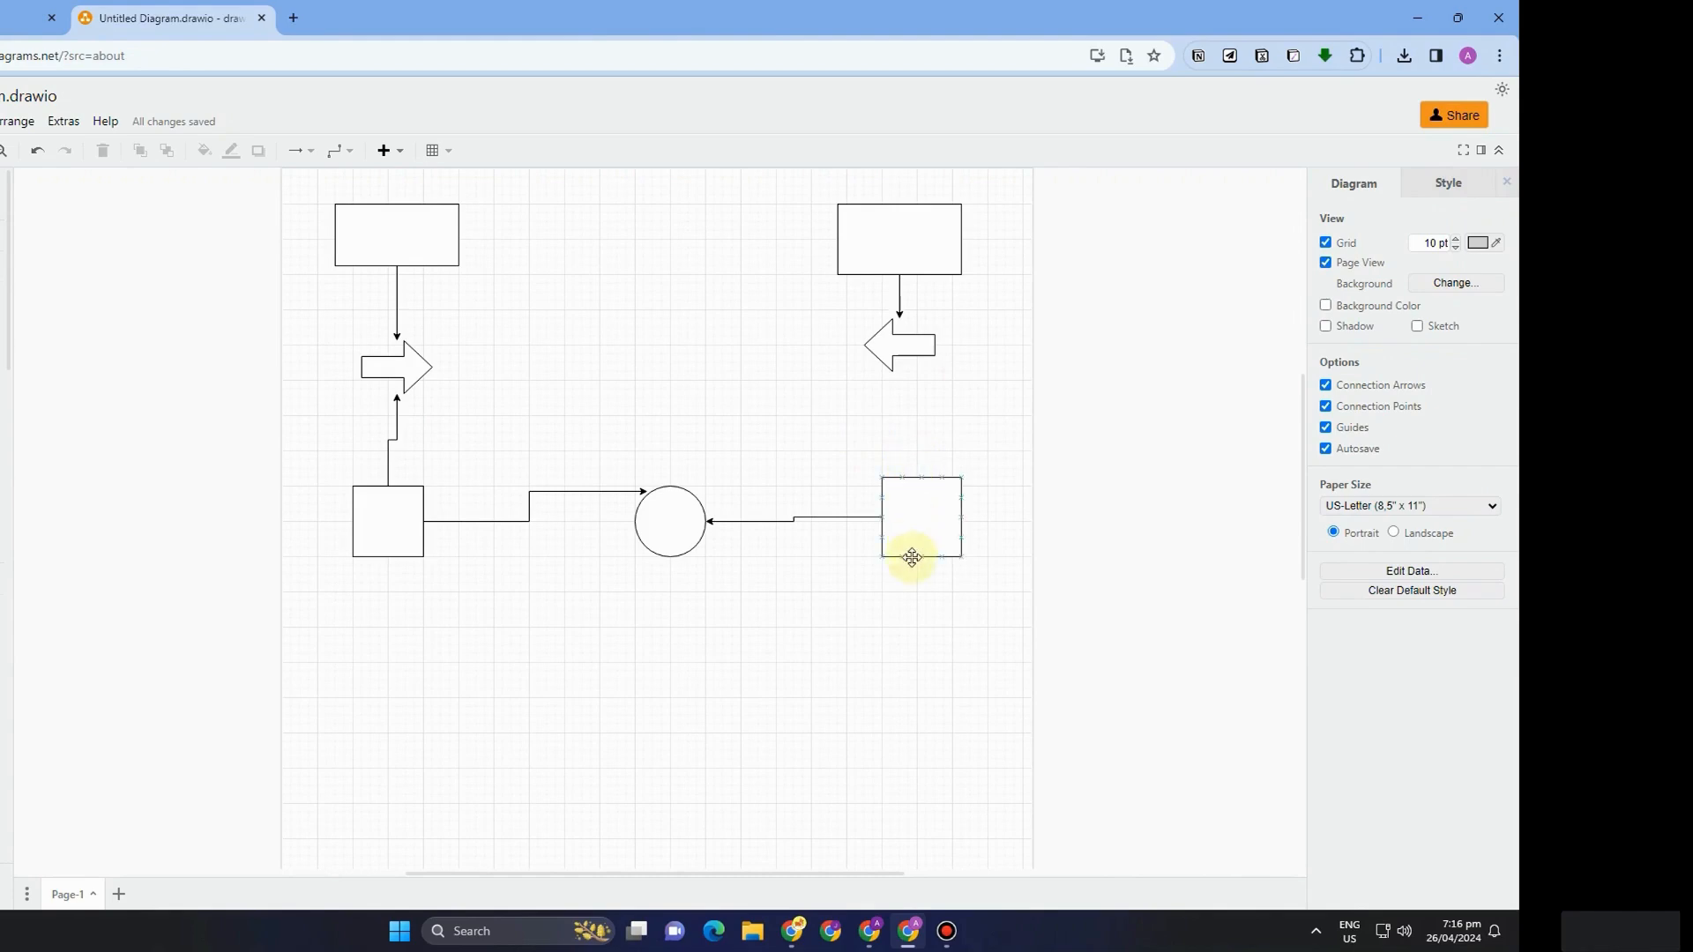
{"action": "left_click", "coordinate": [923, 490]}
{"action": "left_click_drag", "start_coordinate": [922, 452], "coordinate": [901, 357]}
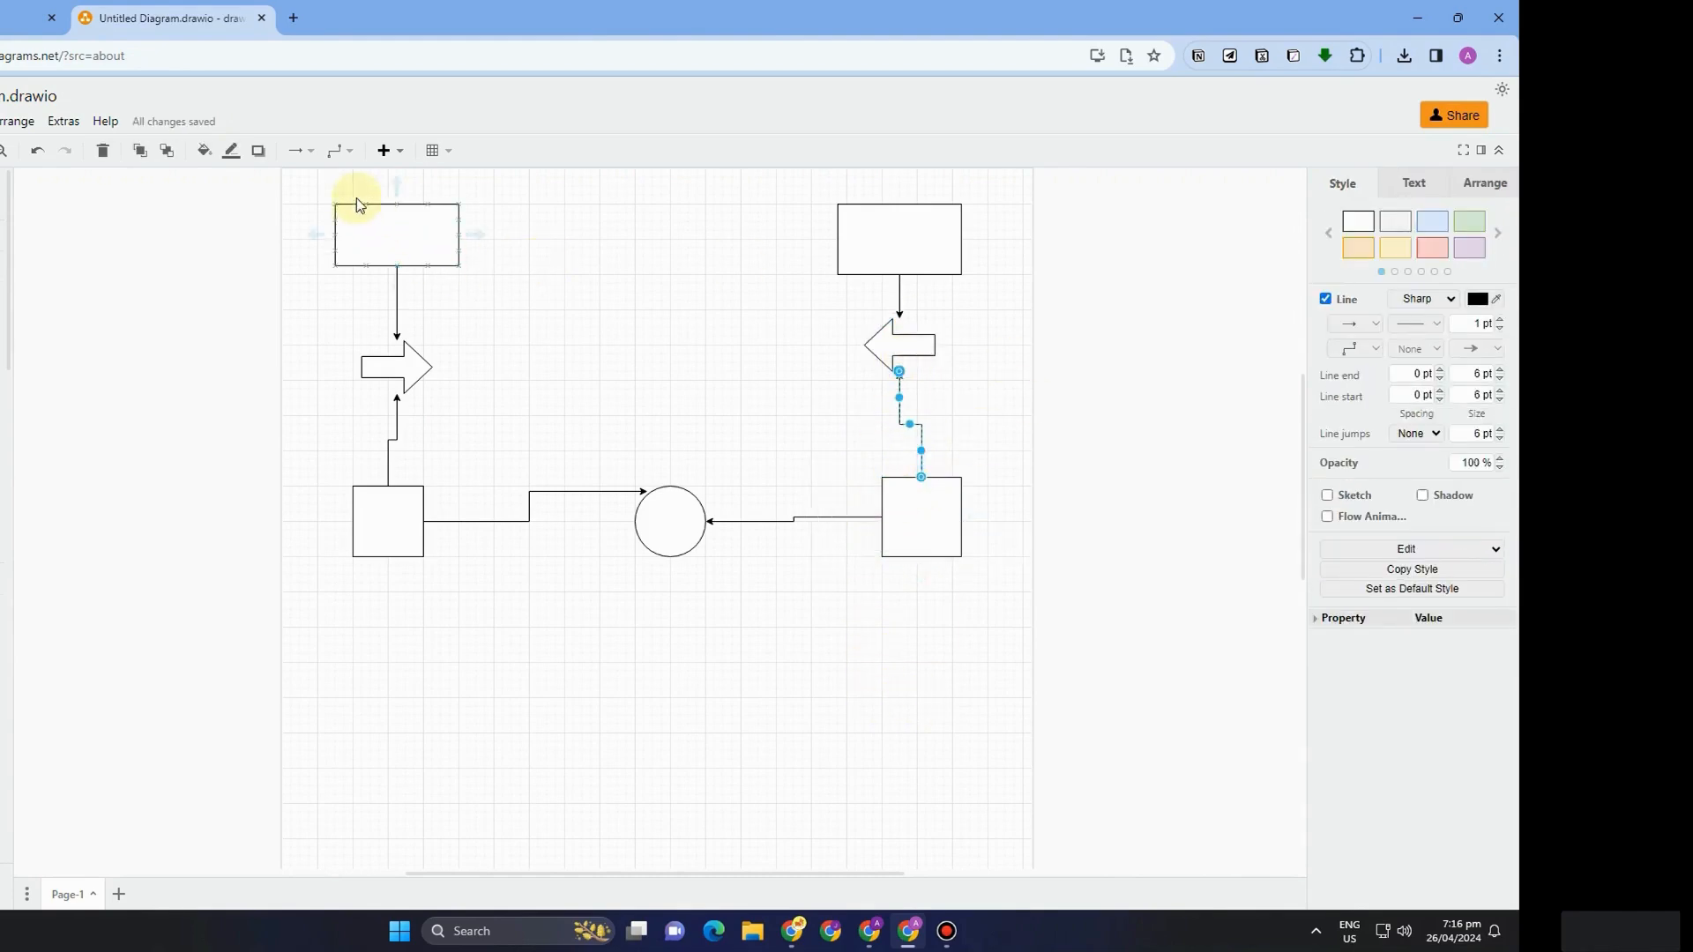
- Change the connectors between the squares and the block arrows above them to the outlined block arrow style
{"action": "left_click", "coordinate": [399, 440]}
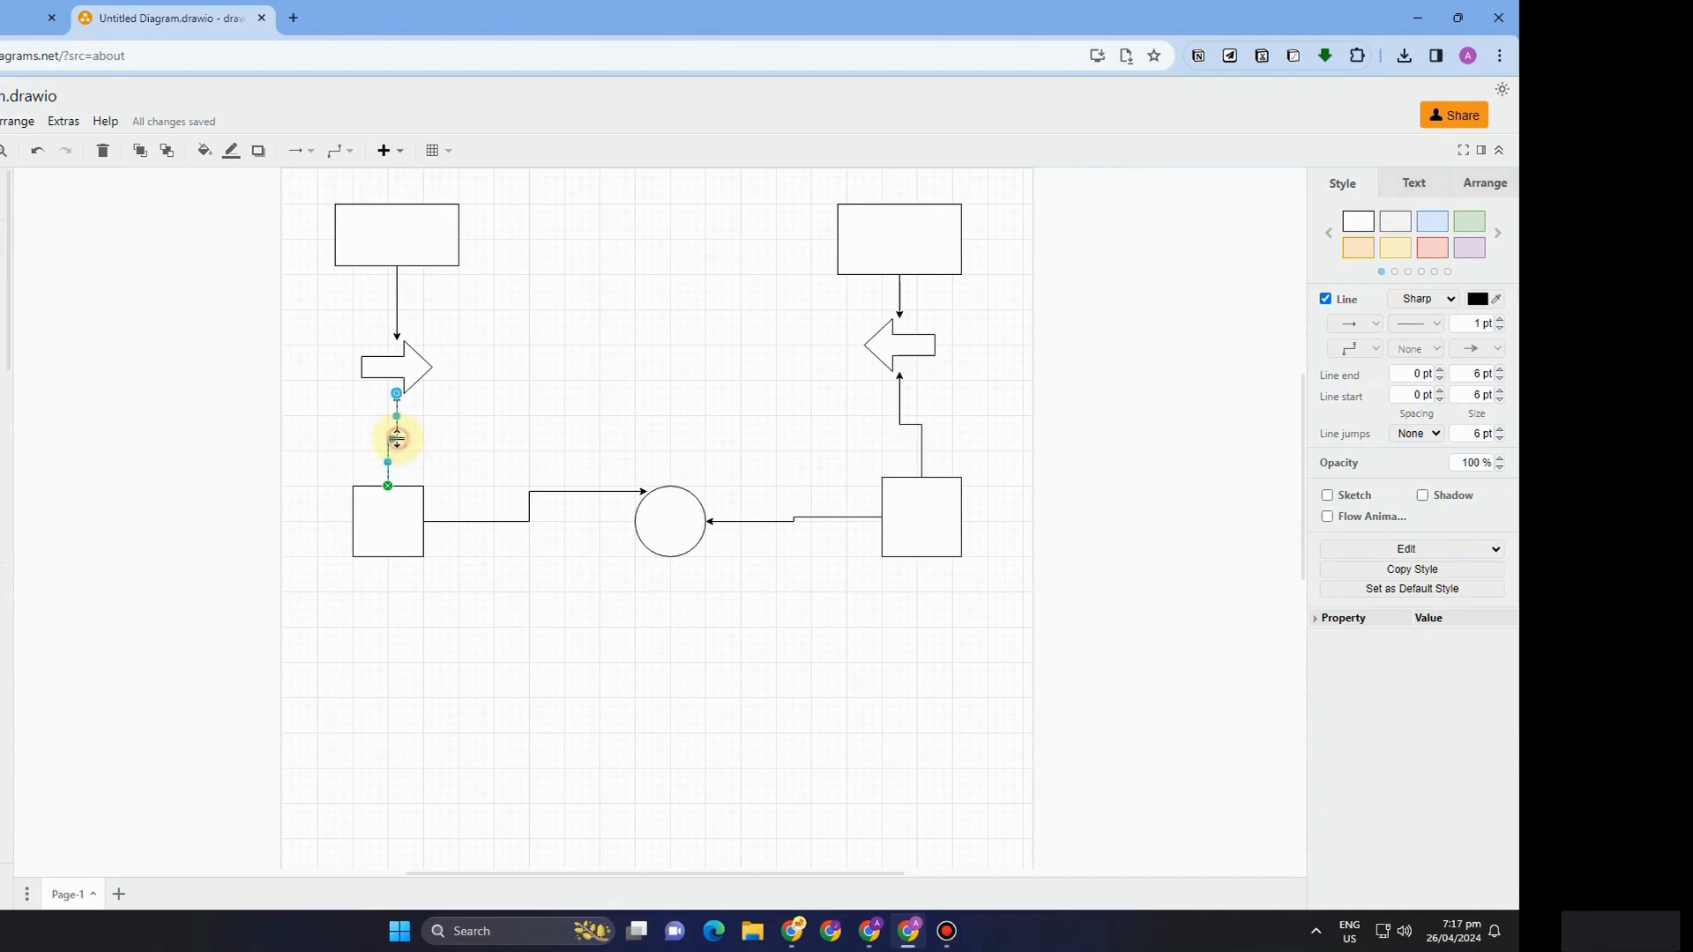
{"action": "left_click", "coordinate": [304, 159]}
{"action": "left_click", "coordinate": [298, 230]}
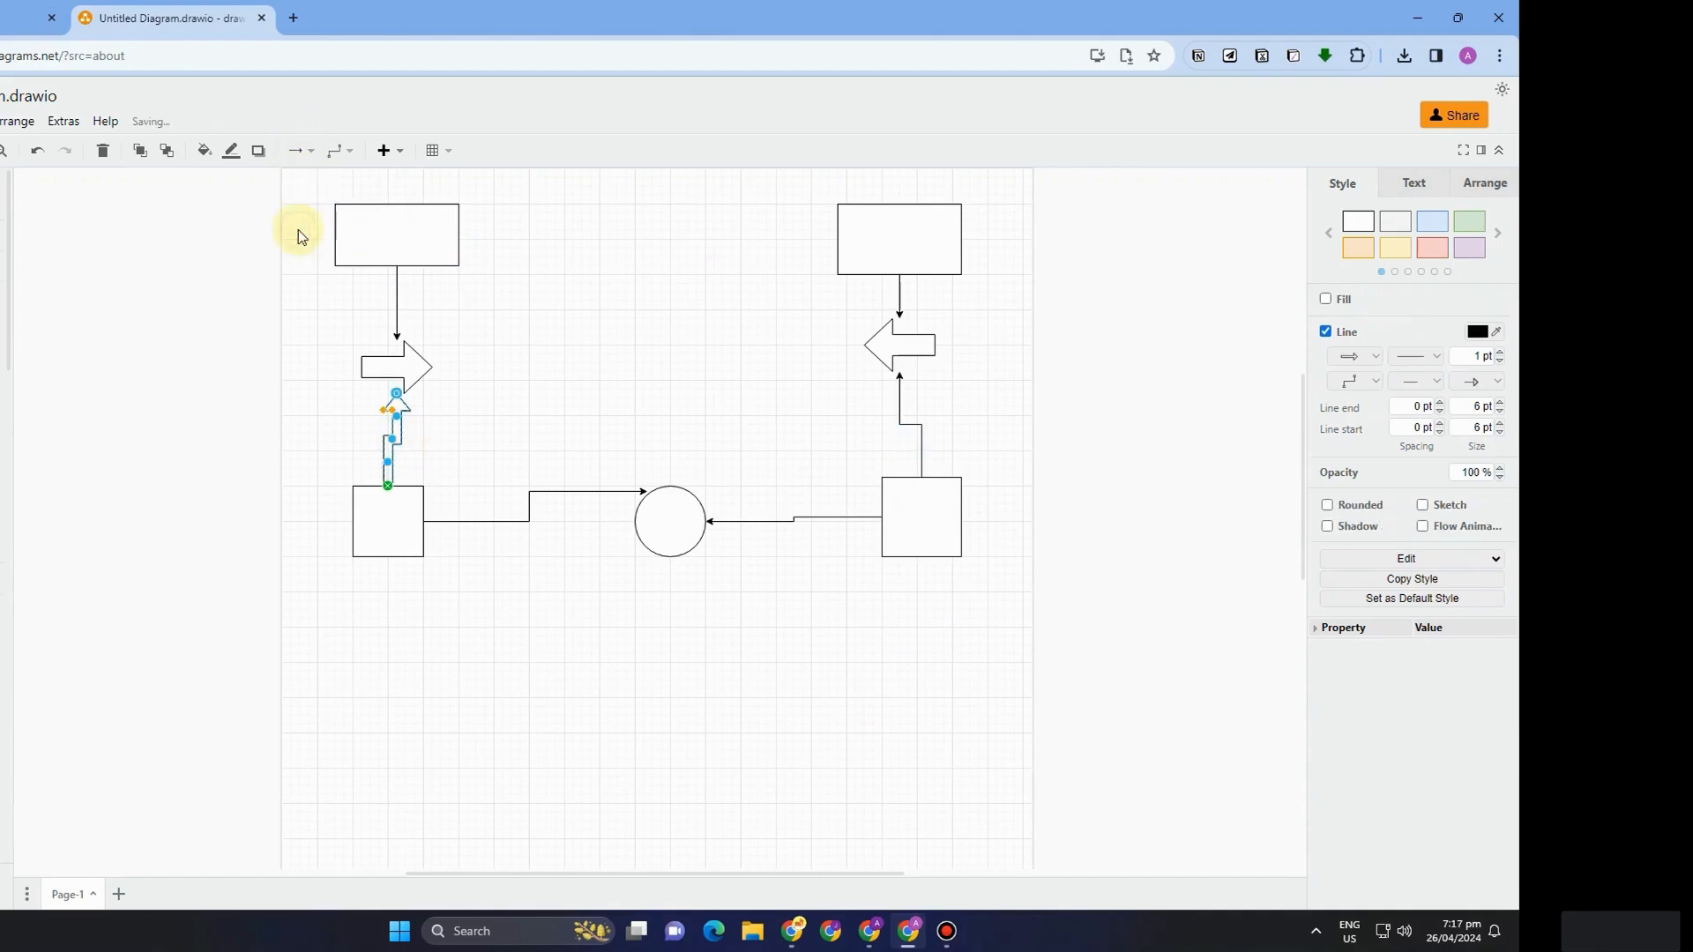
{"action": "left_click", "coordinate": [921, 443]}
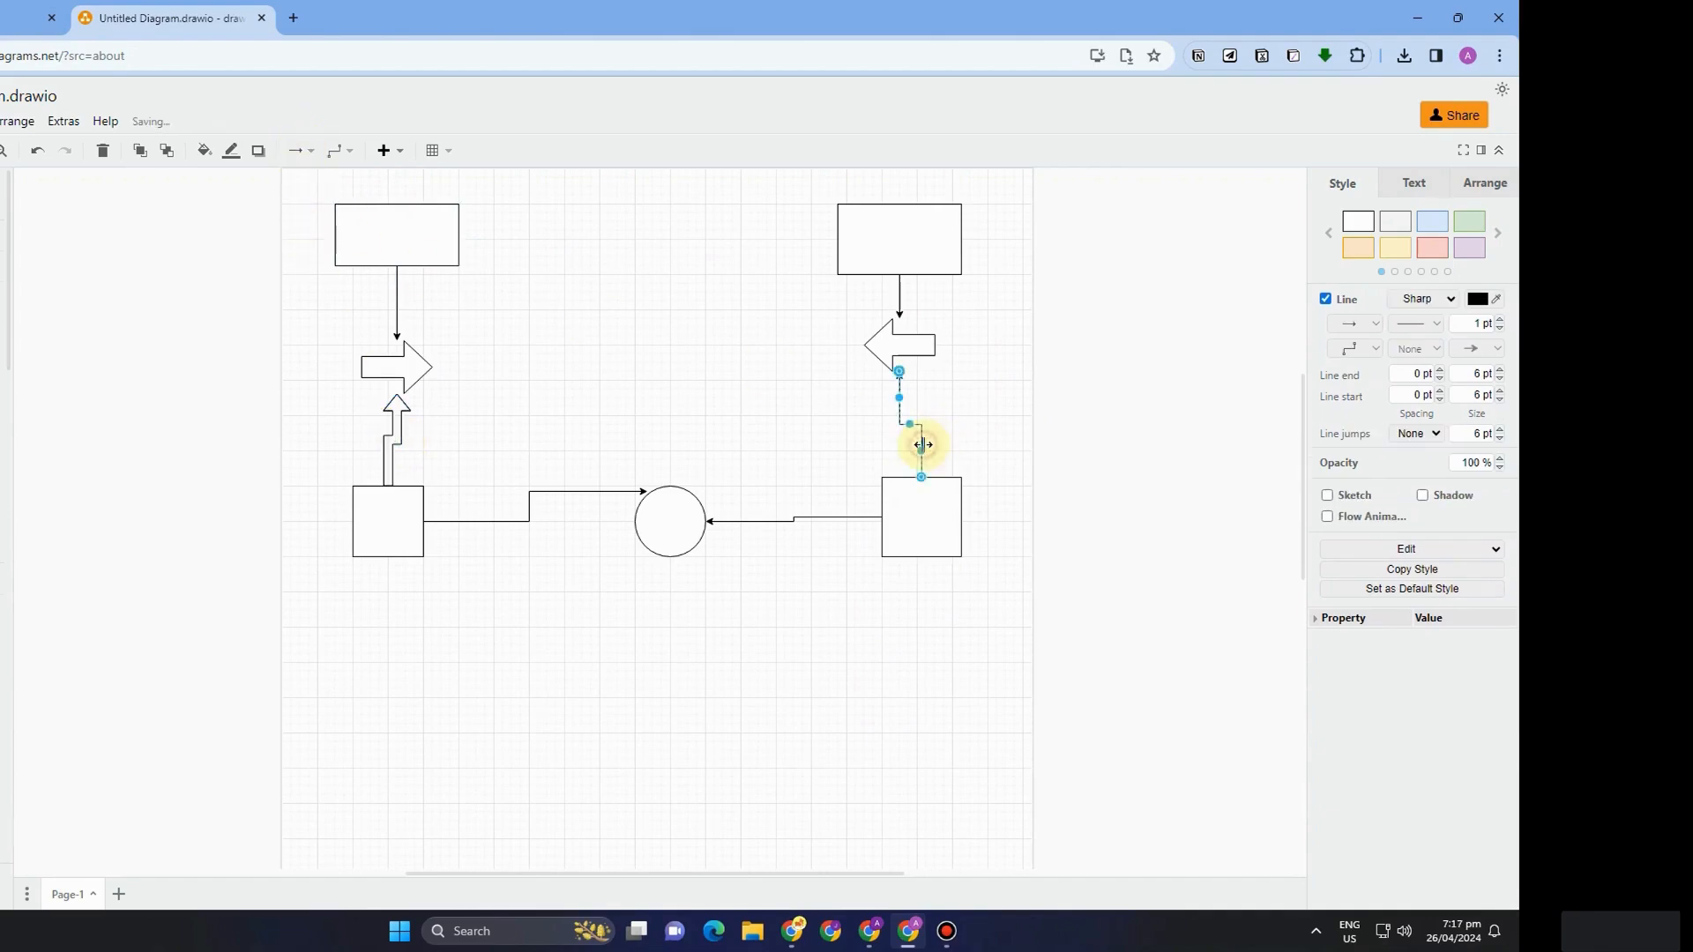
{"action": "left_click", "coordinate": [294, 159]}
{"action": "left_click", "coordinate": [299, 231]}
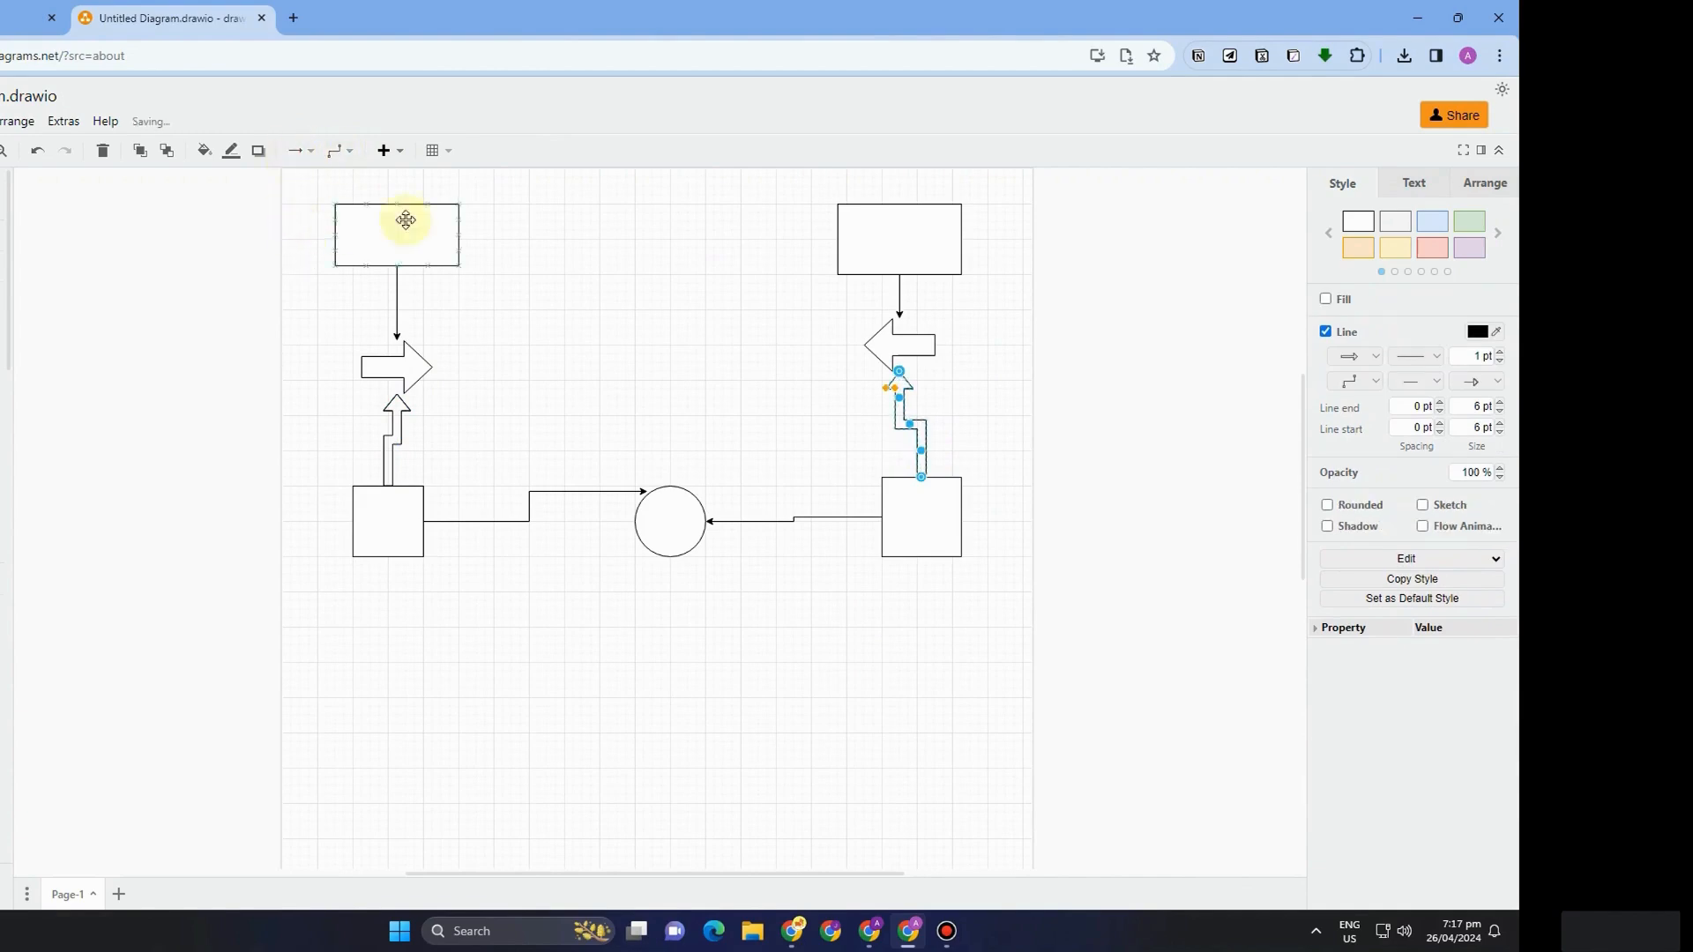
{"action": "left_click", "coordinate": [991, 418]}
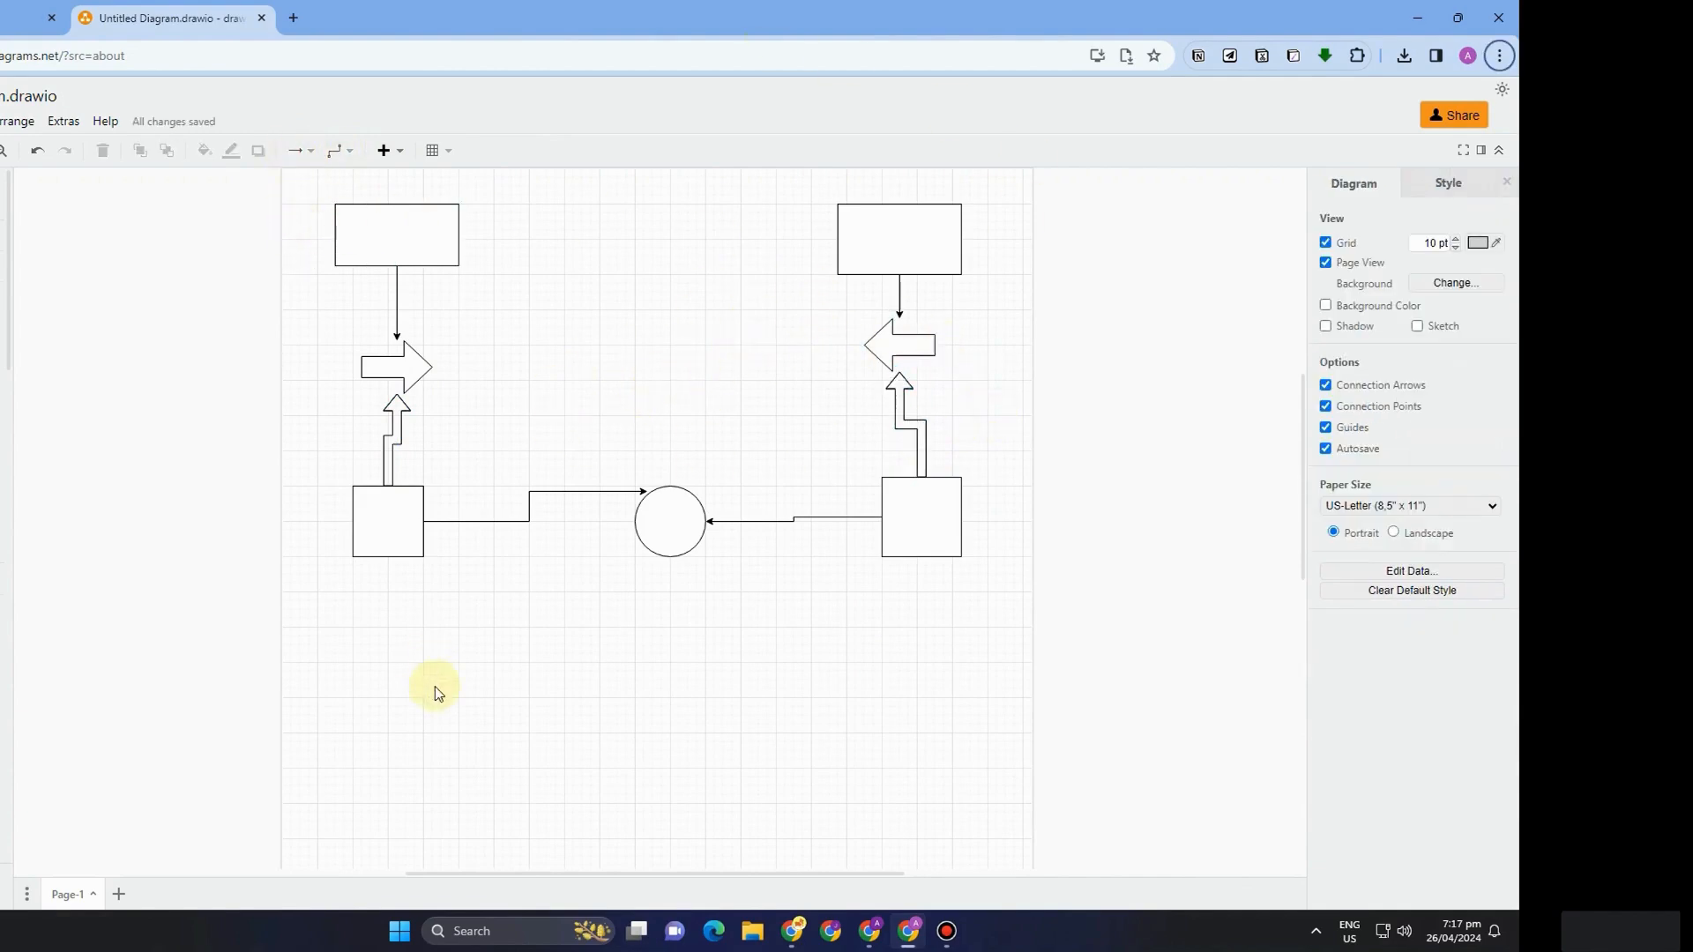
- Move both squares further down the page and shift the circle up between the two columns
{"action": "left_click", "coordinate": [399, 540]}
{"action": "left_click_drag", "start_coordinate": [398, 540], "coordinate": [389, 741]}
{"action": "left_click_drag", "start_coordinate": [646, 556], "coordinate": [687, 443]}
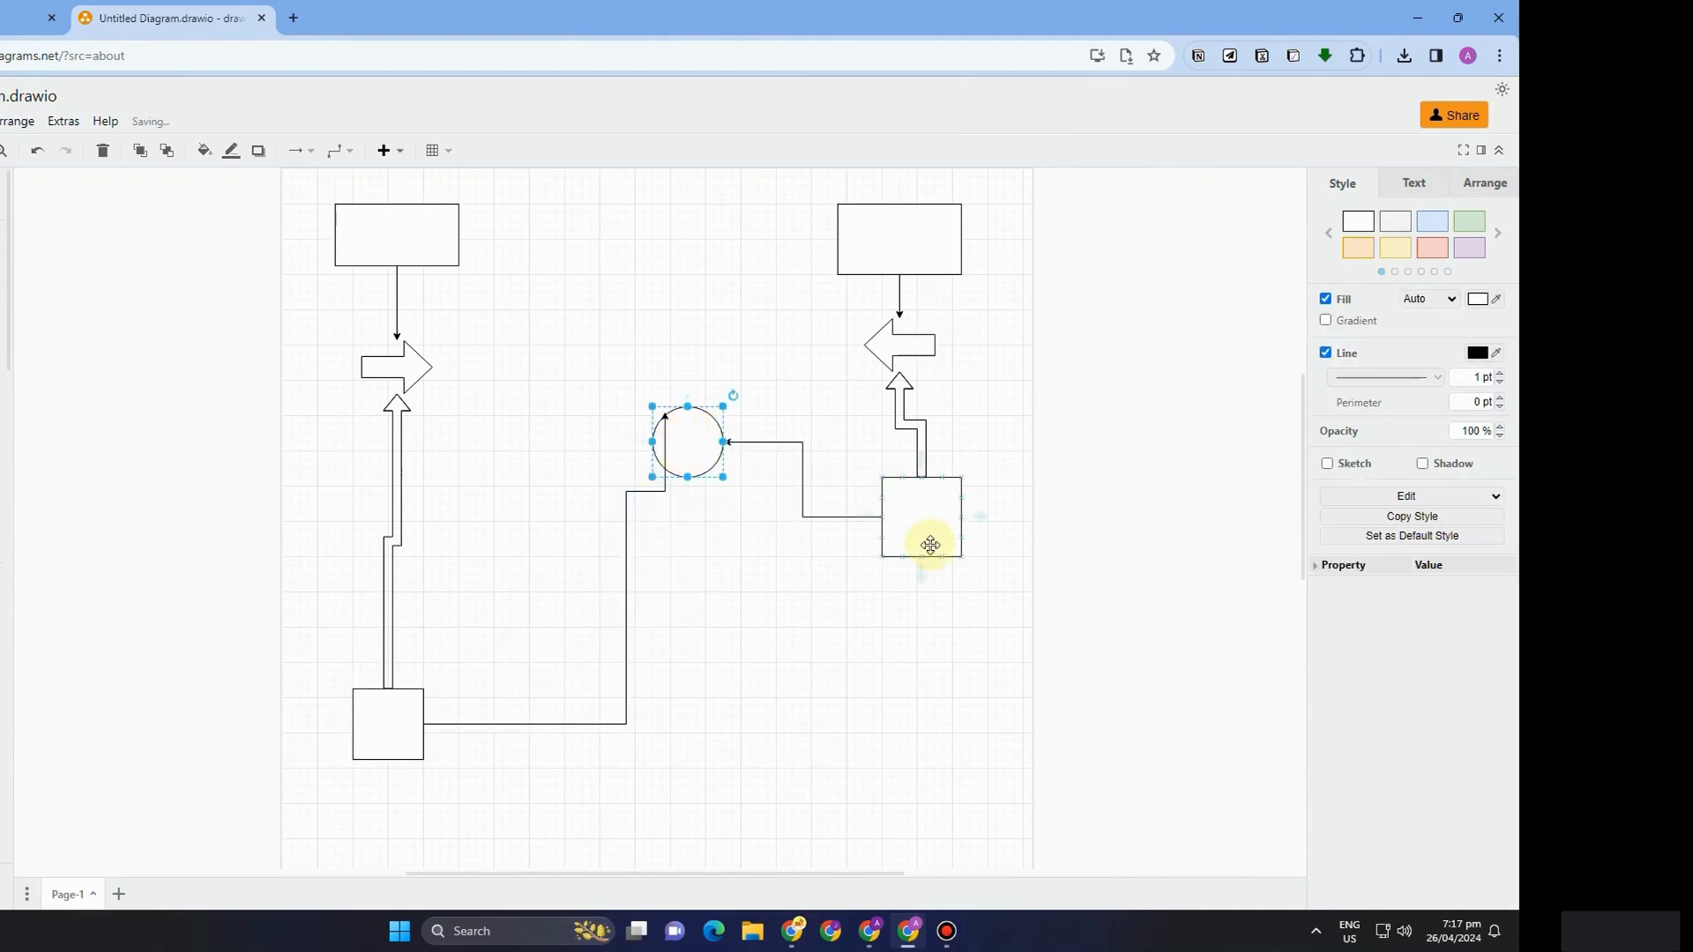
{"action": "left_click_drag", "start_coordinate": [925, 540], "coordinate": [950, 701]}
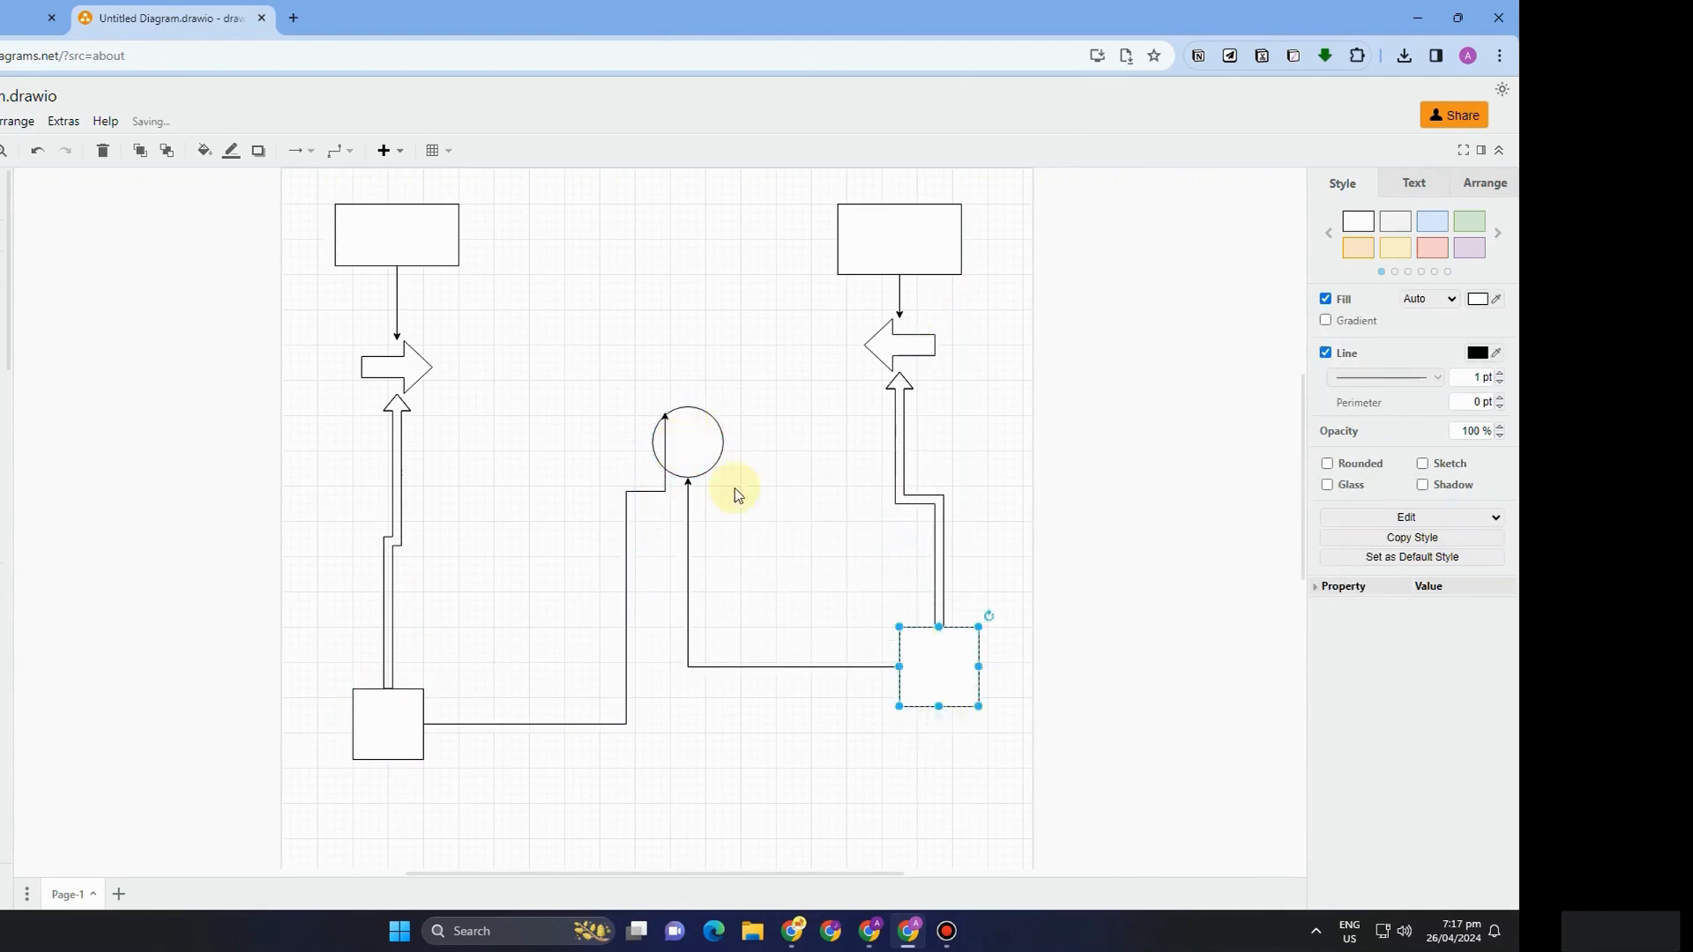
- Reattach the end of the left square's connector to the lower-left edge of the circle
{"action": "left_click", "coordinate": [665, 416]}
{"action": "left_click_drag", "start_coordinate": [665, 414], "coordinate": [655, 431]}
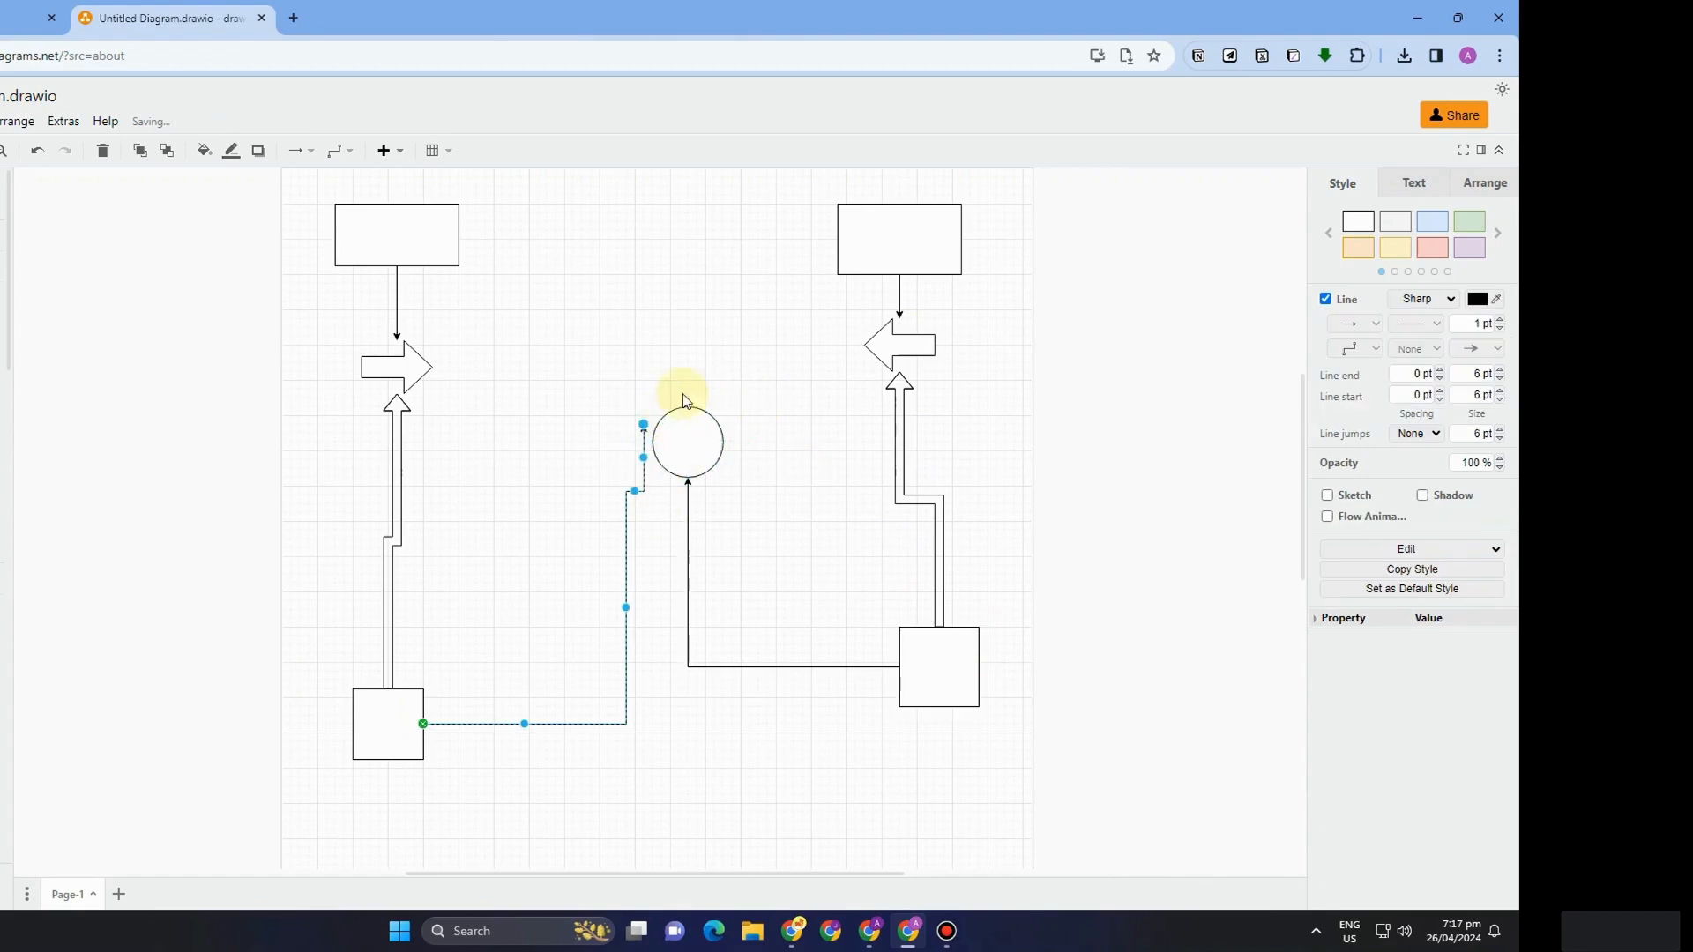
{"action": "left_click", "coordinate": [1093, 446]}
{"action": "left_click", "coordinate": [644, 432]}
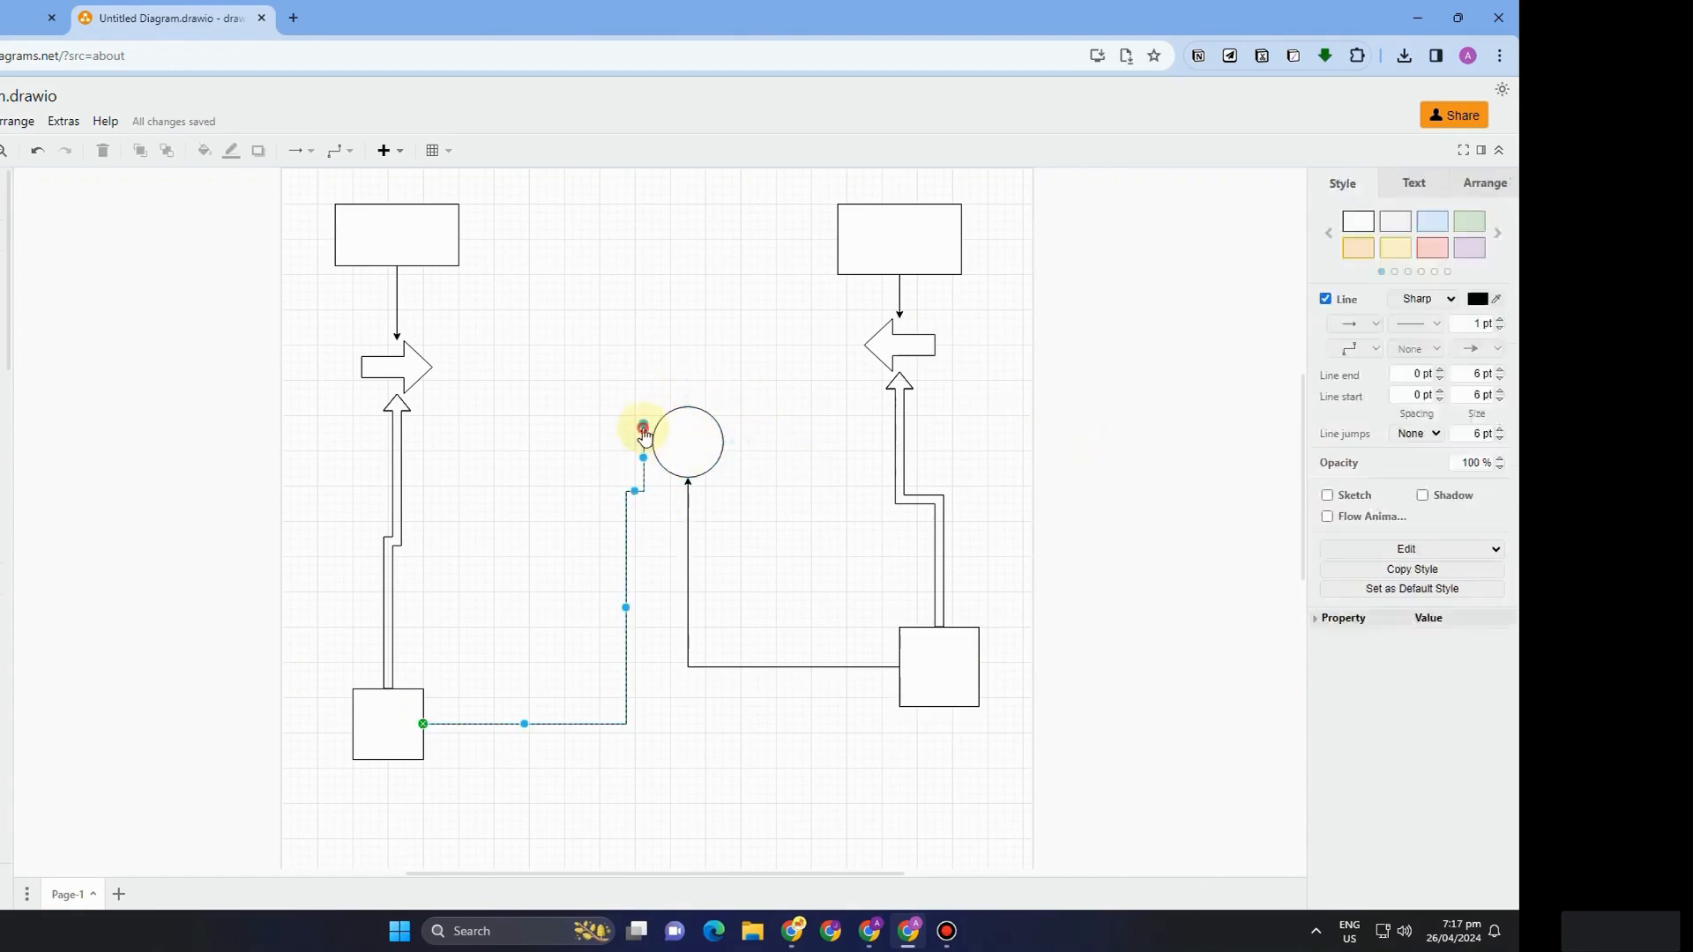
{"action": "mouse_move", "coordinate": [644, 432]}
{"action": "left_mouse_down"}
{"action": "mouse_move", "coordinate": [658, 427]}
{"action": "mouse_move", "coordinate": [643, 424]}
{"action": "left_mouse_up"}
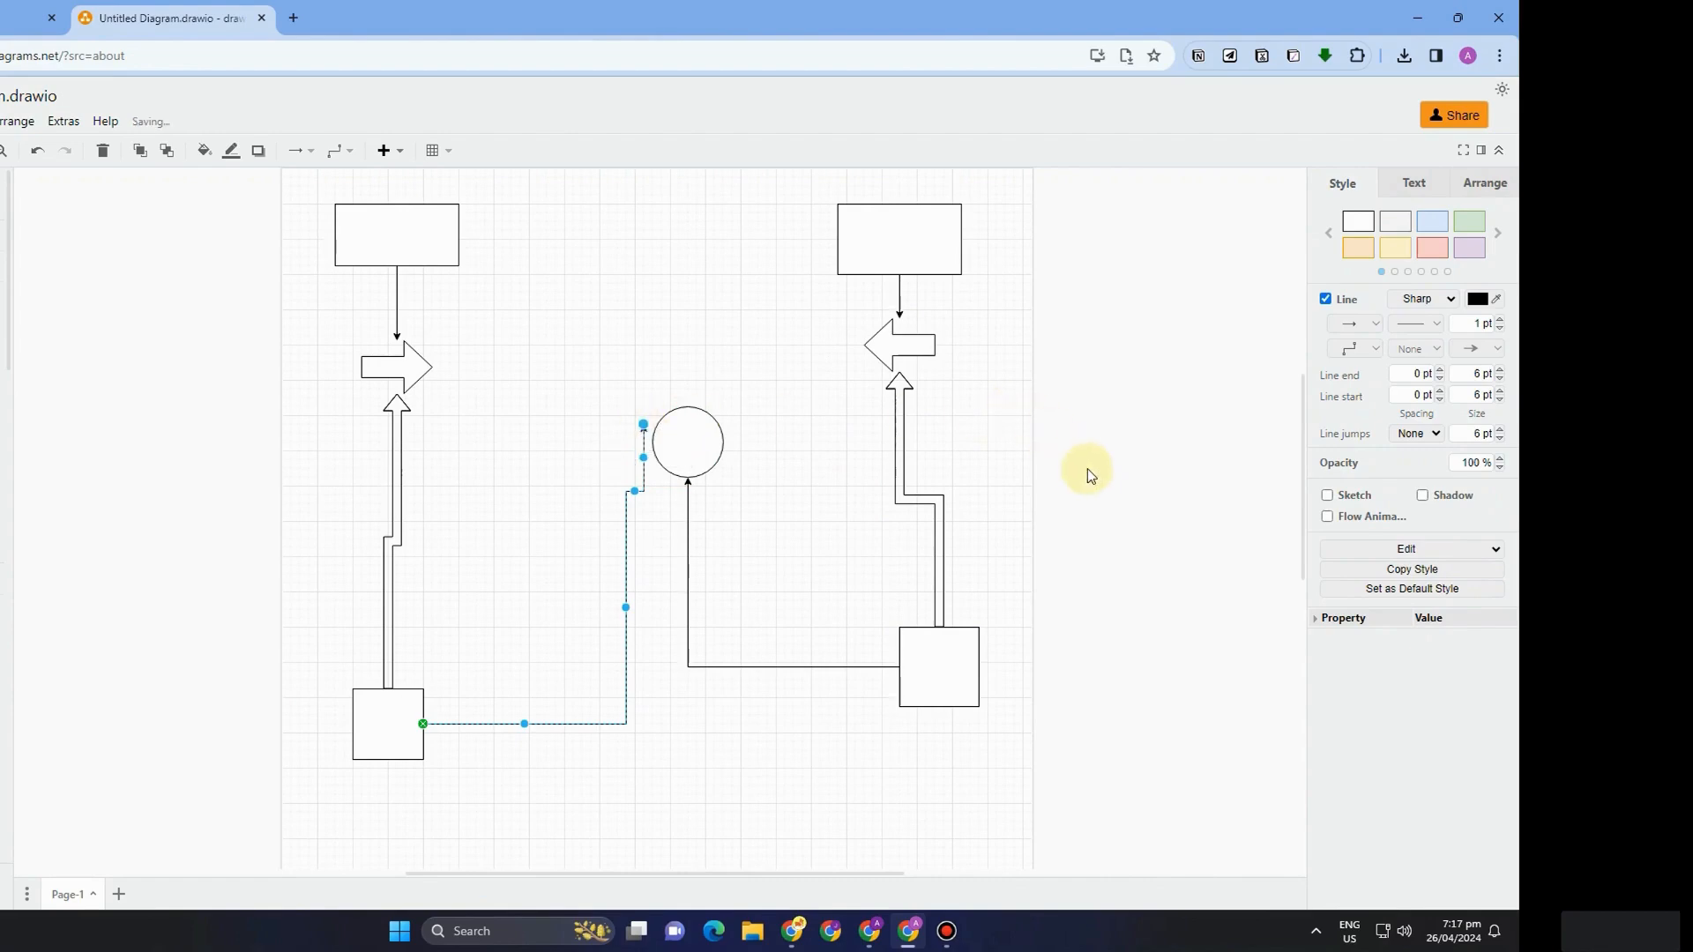
{"action": "left_click", "coordinate": [1087, 468]}
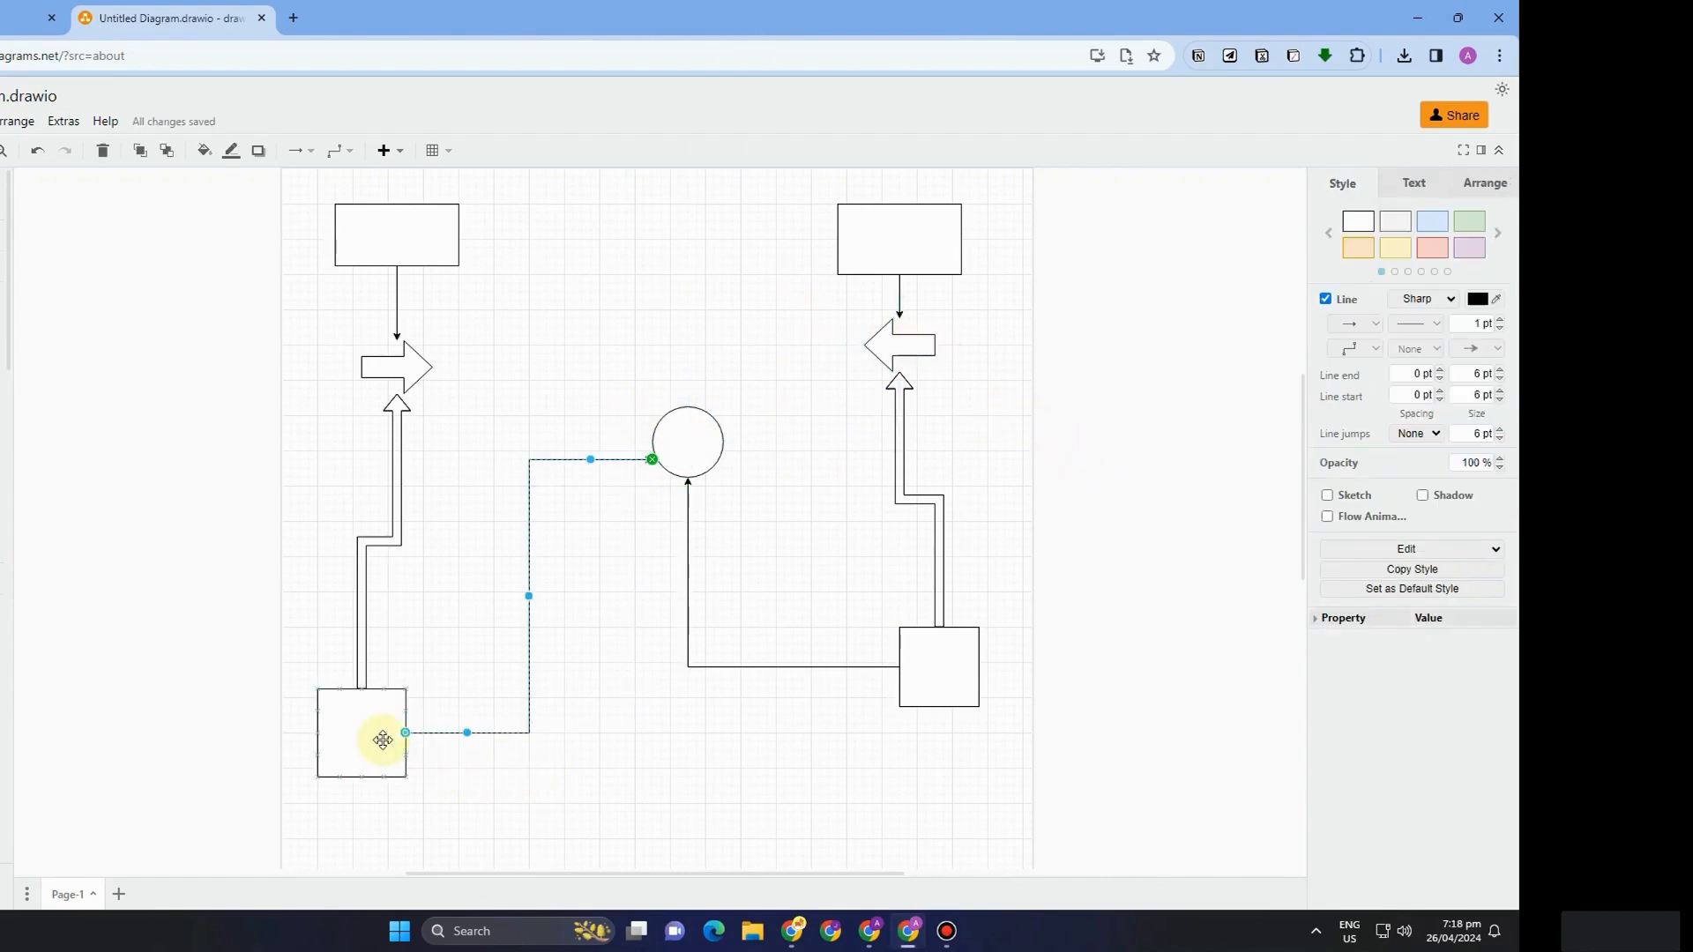
- Enlarge the left square from its upper-right corner and the right square from its lower-left corner
{"action": "left_click", "coordinate": [382, 740]}
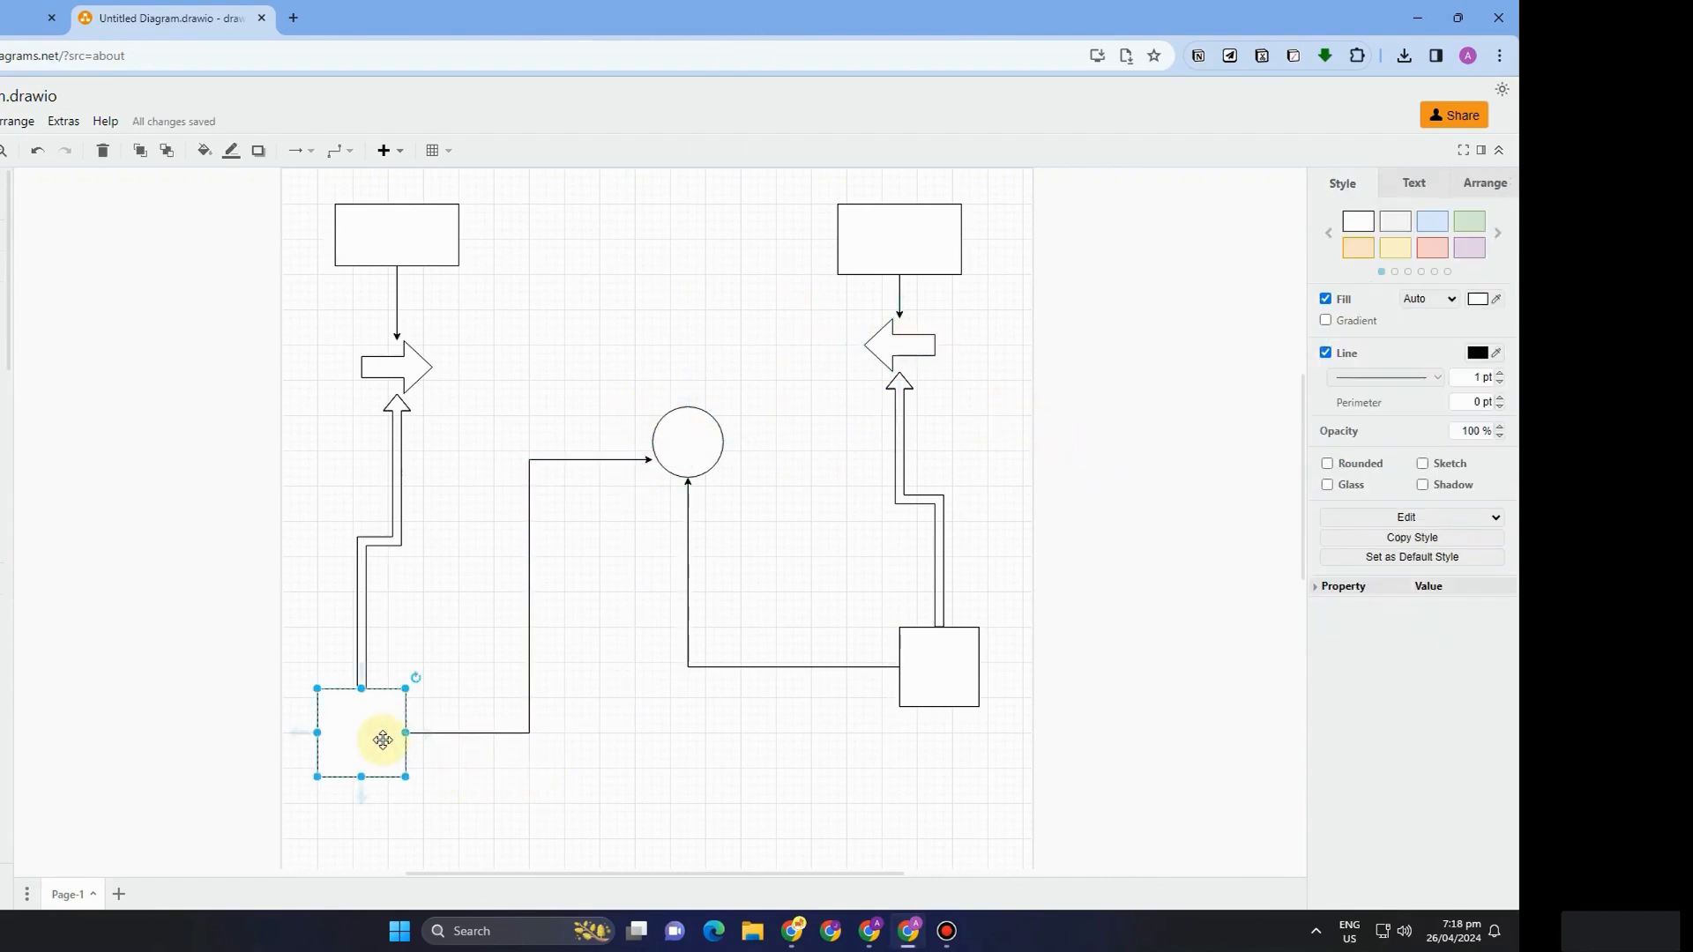
{"action": "left_click_drag", "start_coordinate": [406, 689], "coordinate": [460, 646]}
{"action": "left_click", "coordinate": [939, 673]}
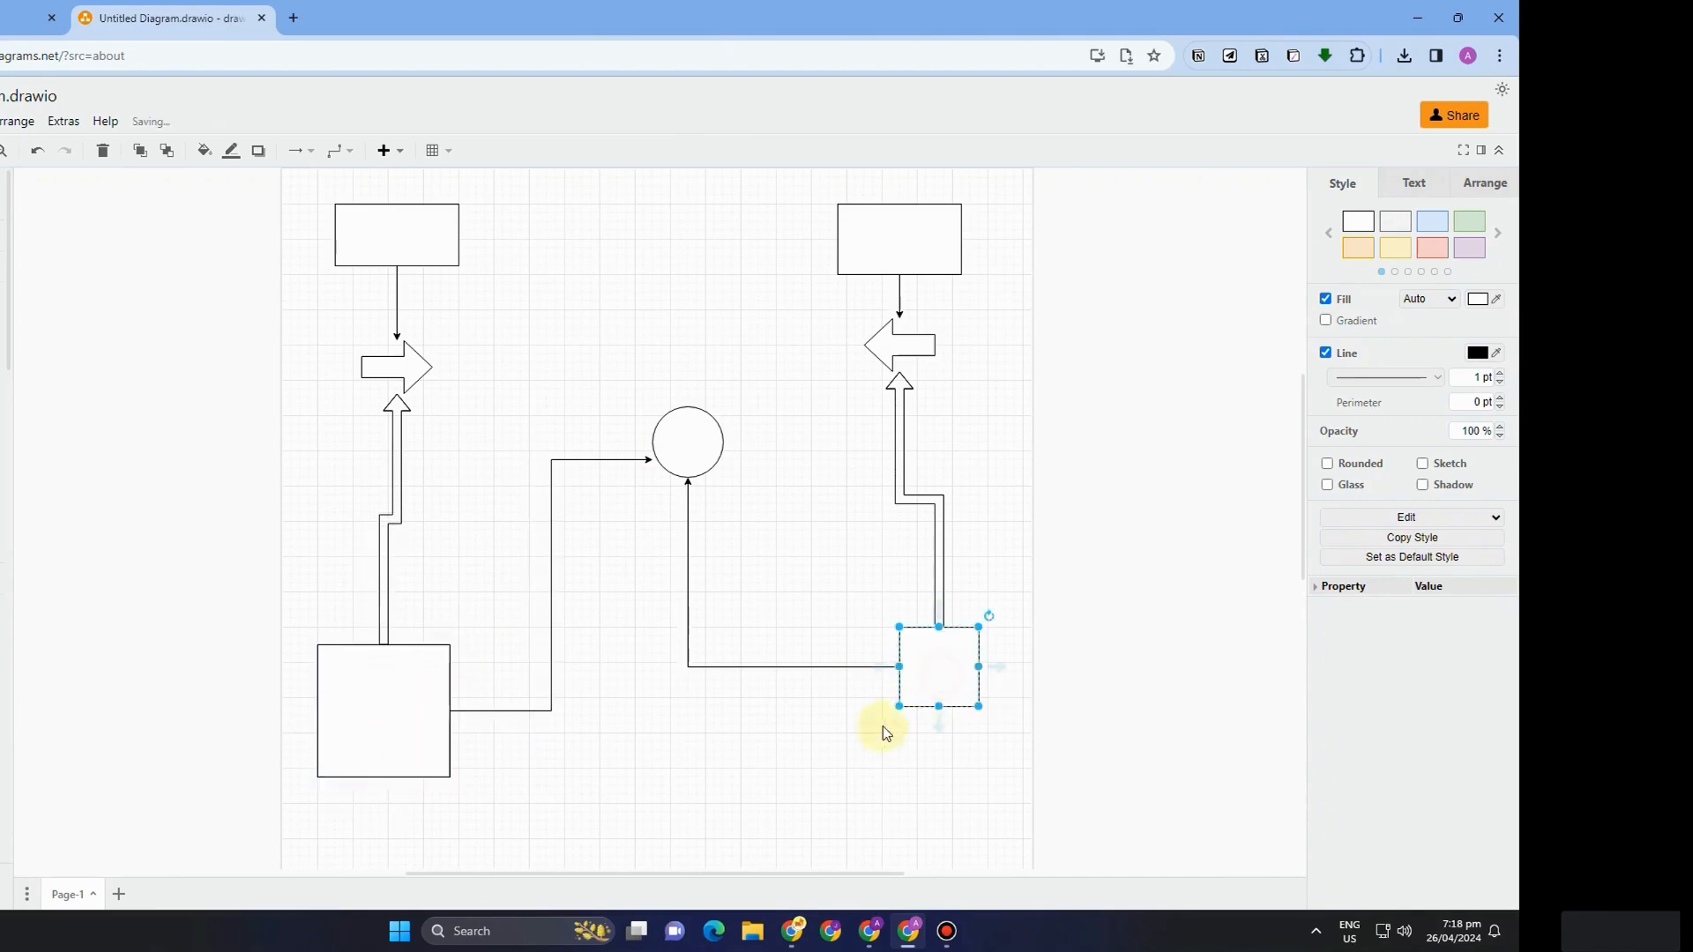
{"action": "left_click_drag", "start_coordinate": [900, 707], "coordinate": [854, 756]}
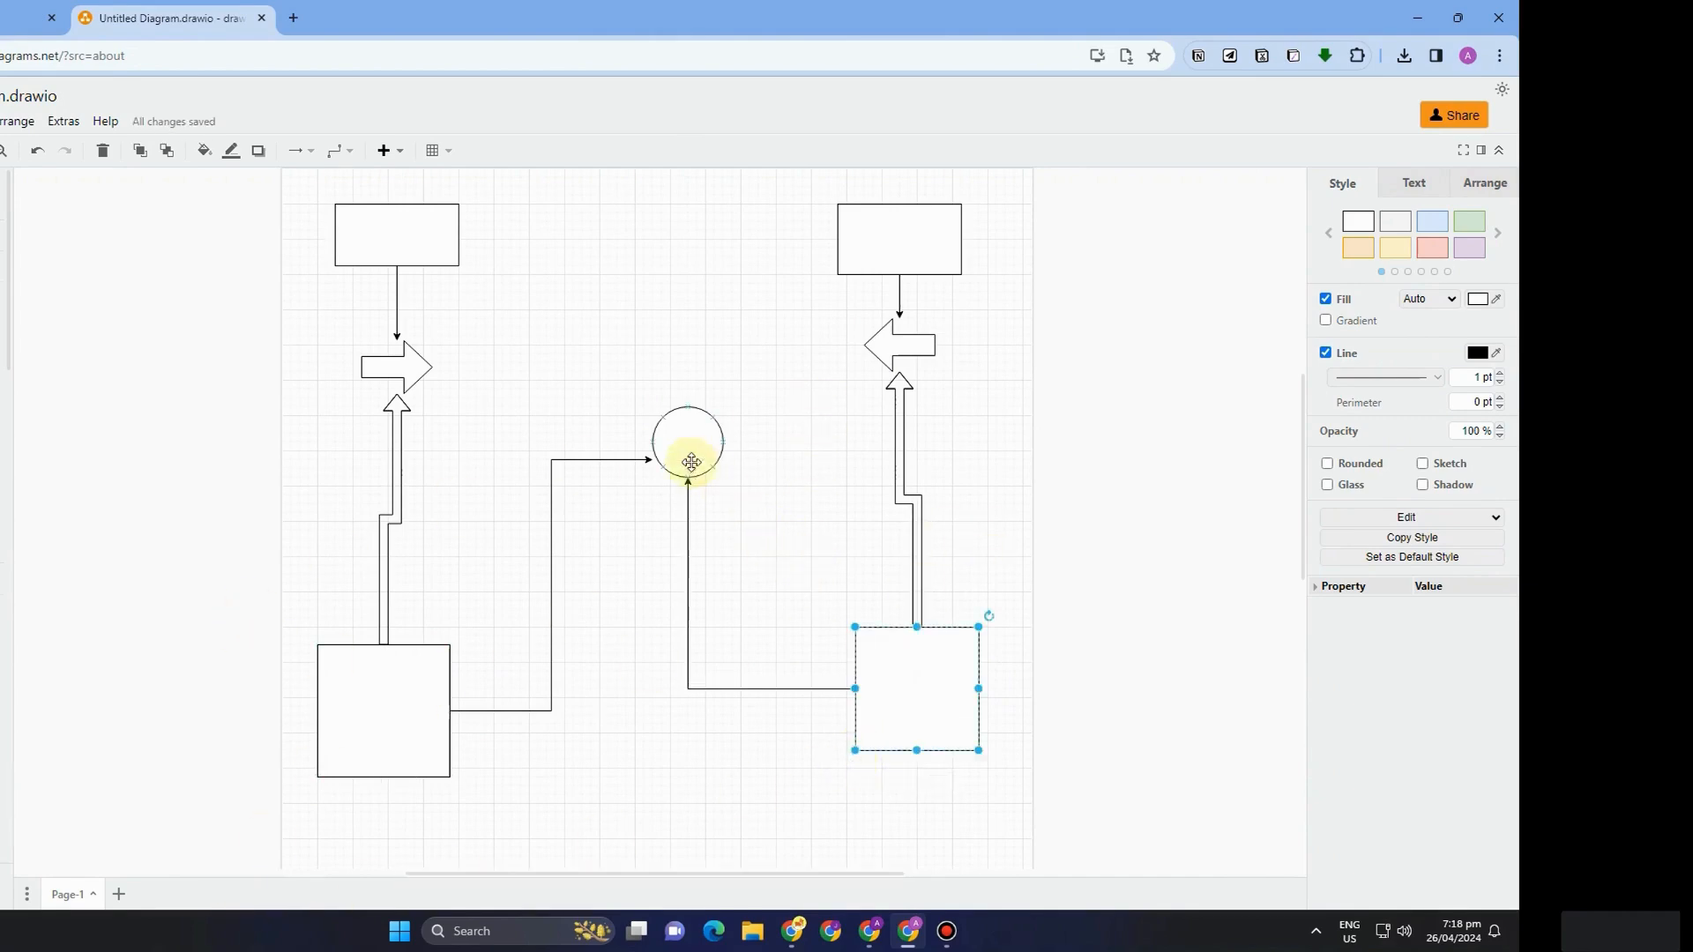
- Rotate the upper-left rectangle about 15° counterclockwise and the upper-right rectangle about 30° clockwise
{"action": "left_click", "coordinate": [399, 238]}
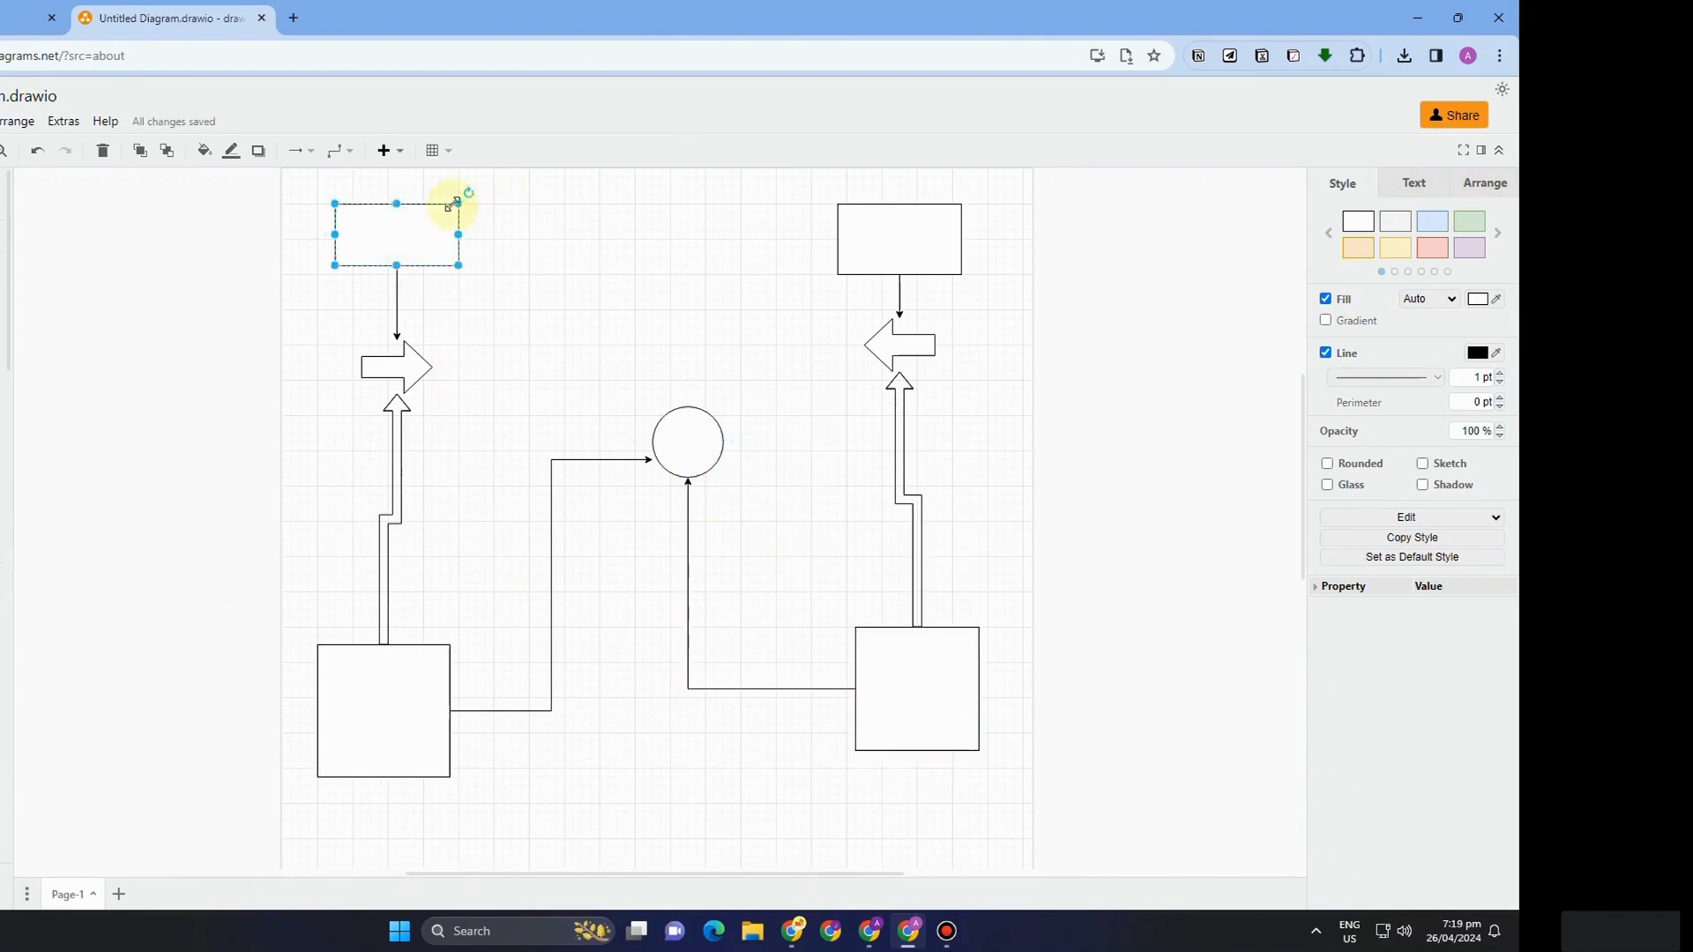
{"action": "left_click_drag", "start_coordinate": [469, 192], "coordinate": [465, 178]}
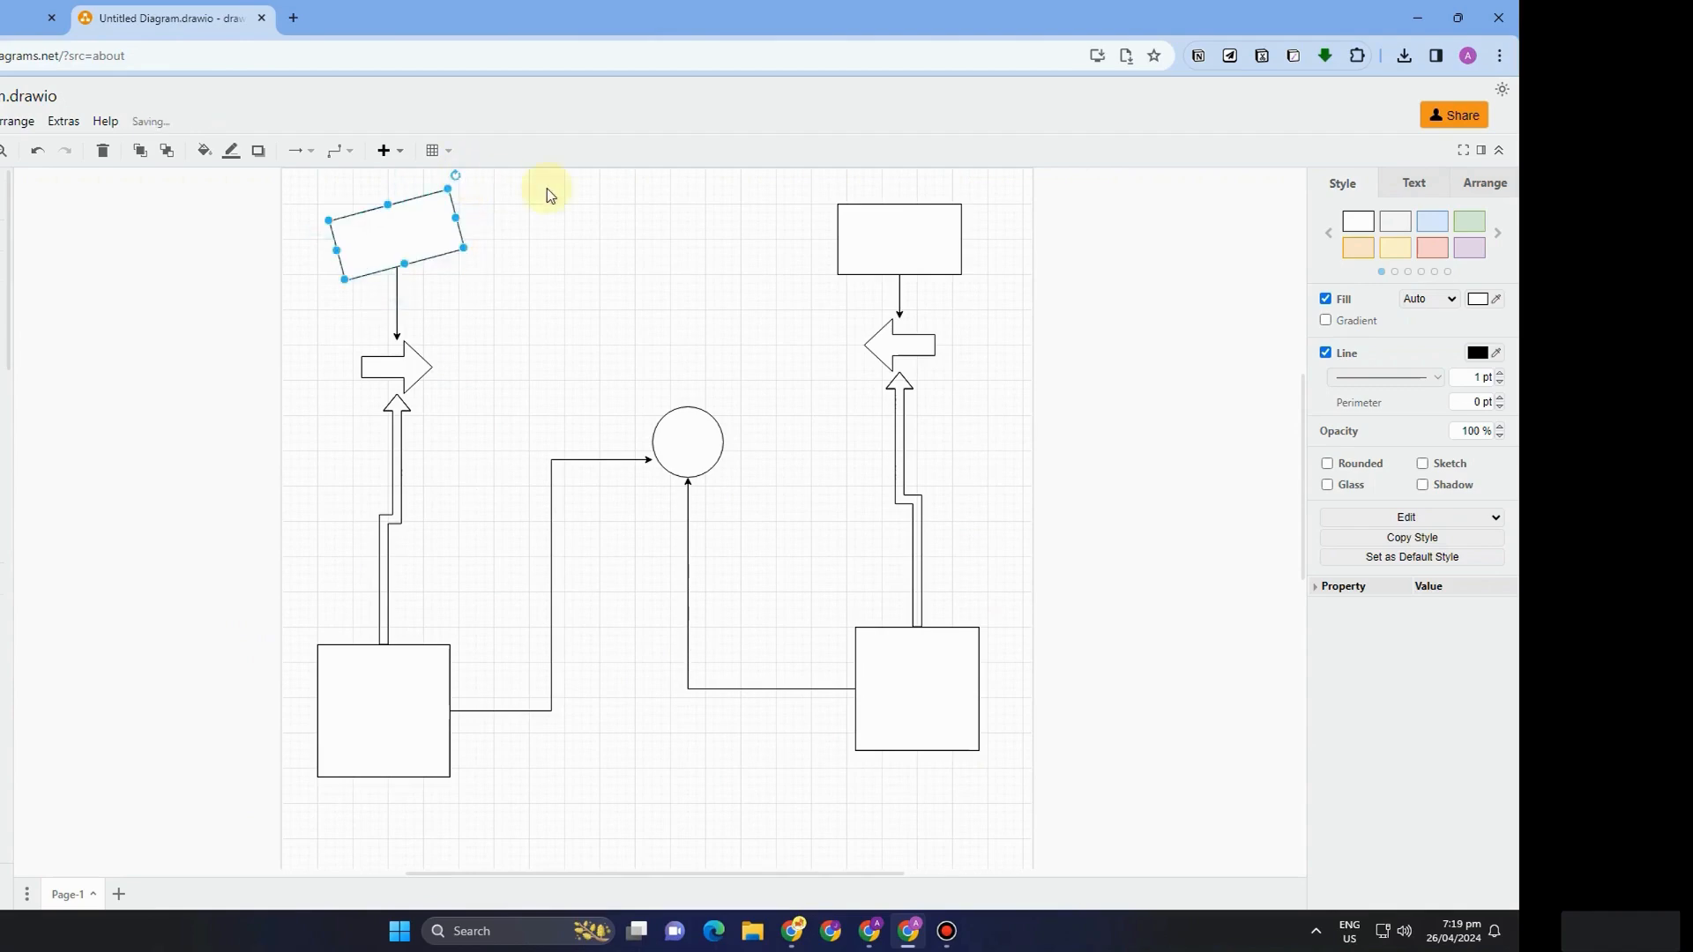
{"action": "left_click", "coordinate": [926, 250]}
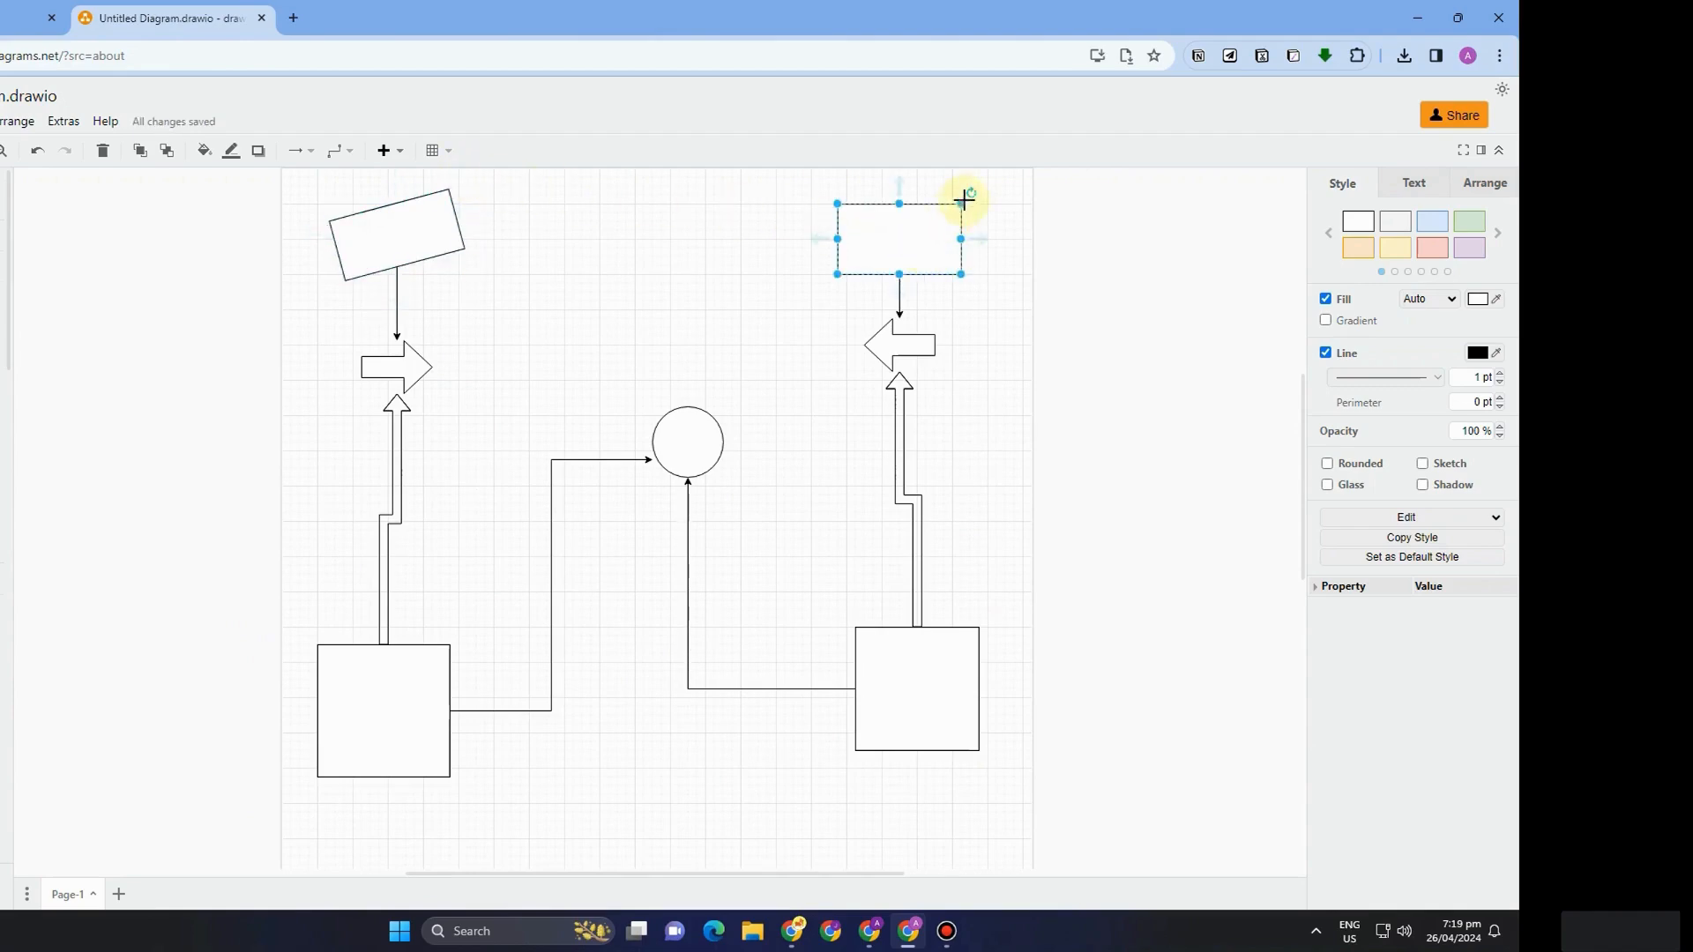
{"action": "left_click_drag", "start_coordinate": [970, 192], "coordinate": [975, 236]}
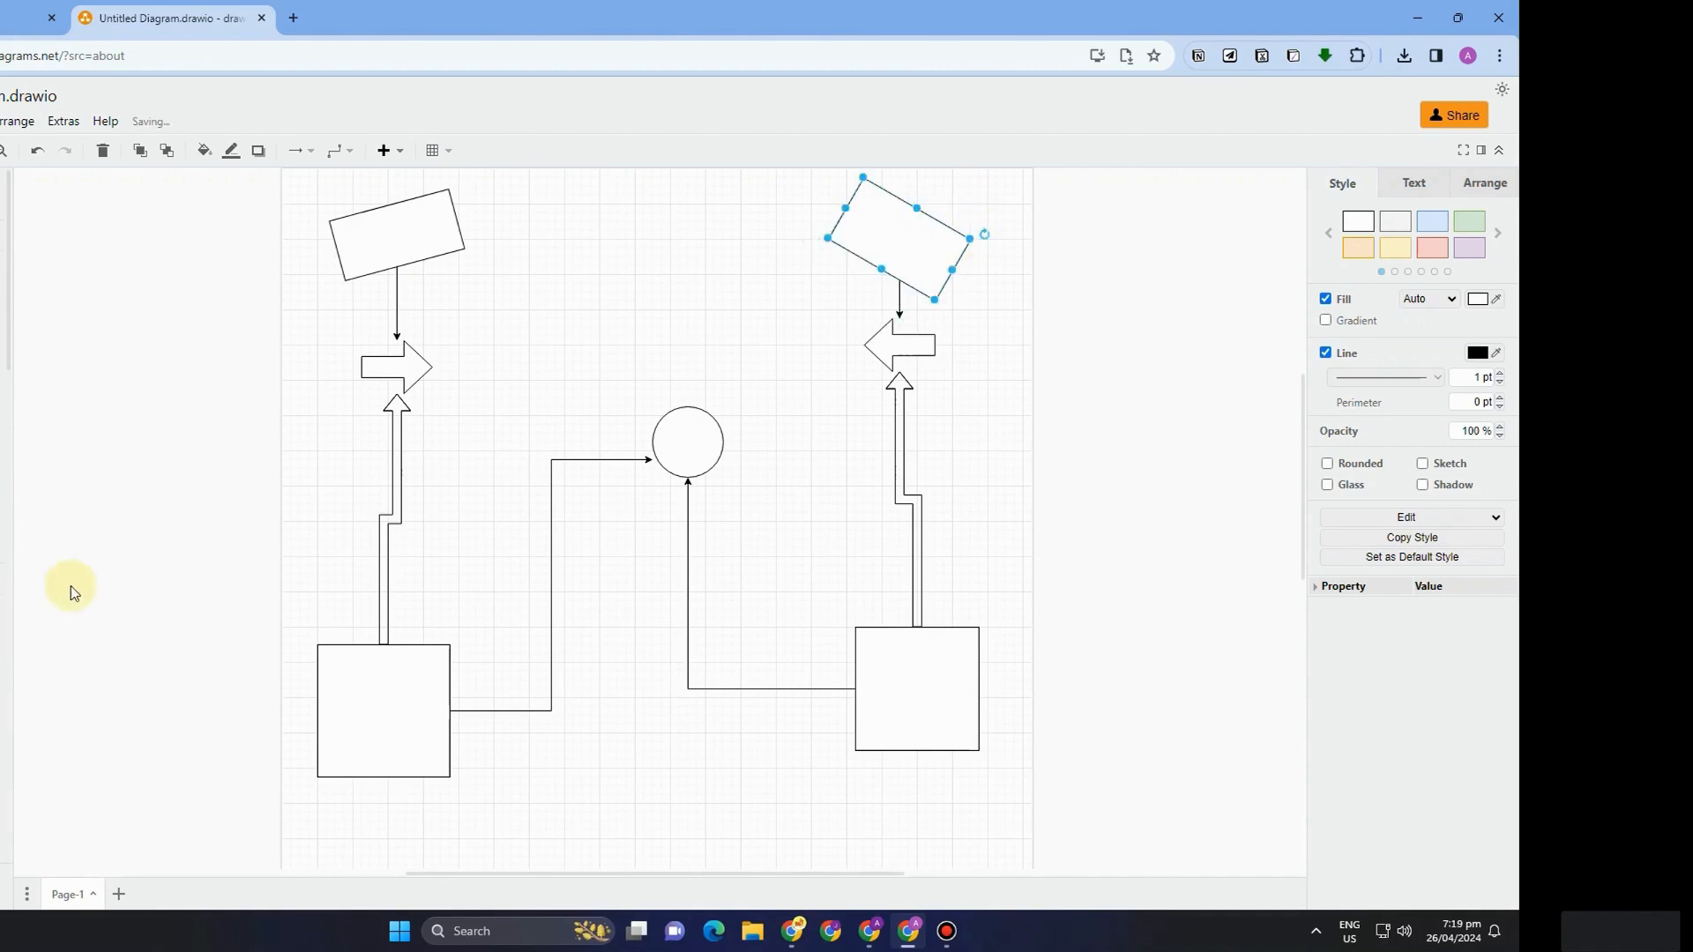
- Enlarge both rotated rectangles slightly by their corners
{"action": "left_click", "coordinate": [426, 238]}
{"action": "left_click_drag", "start_coordinate": [466, 254], "coordinate": [484, 257]}
{"action": "left_click", "coordinate": [892, 242]}
{"action": "left_click_drag", "start_coordinate": [862, 177], "coordinate": [865, 172]}
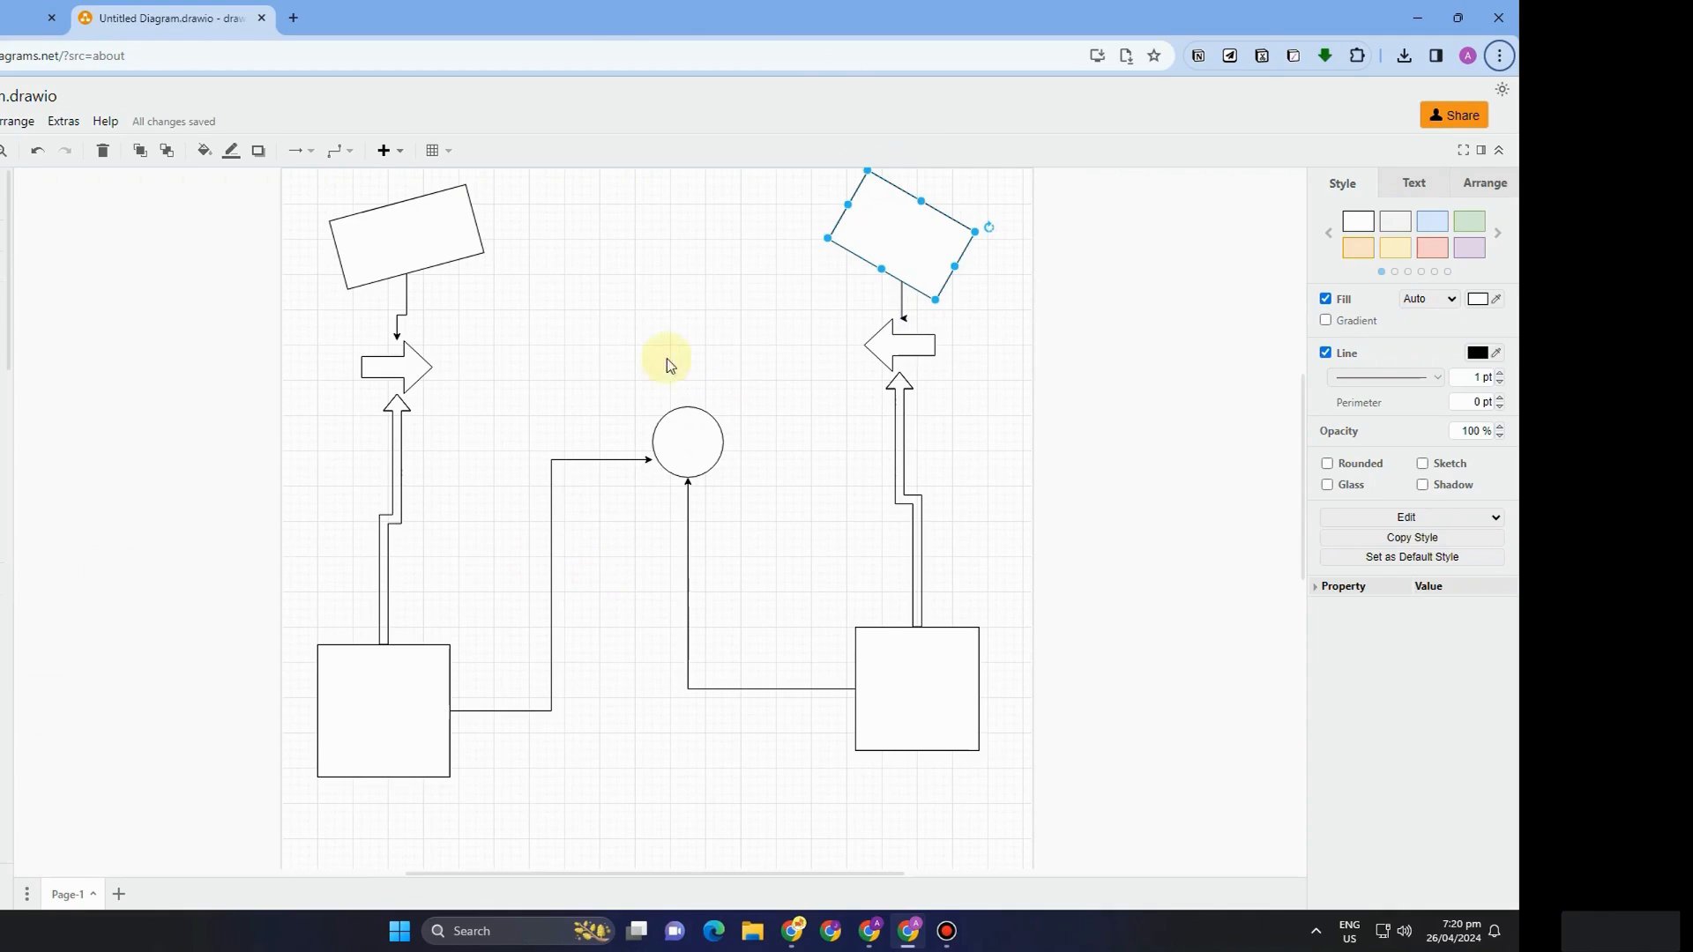
- Delete the two rotated rectangles and the circle together, and undo the deletion
{"action": "left_click", "coordinate": [434, 237]}
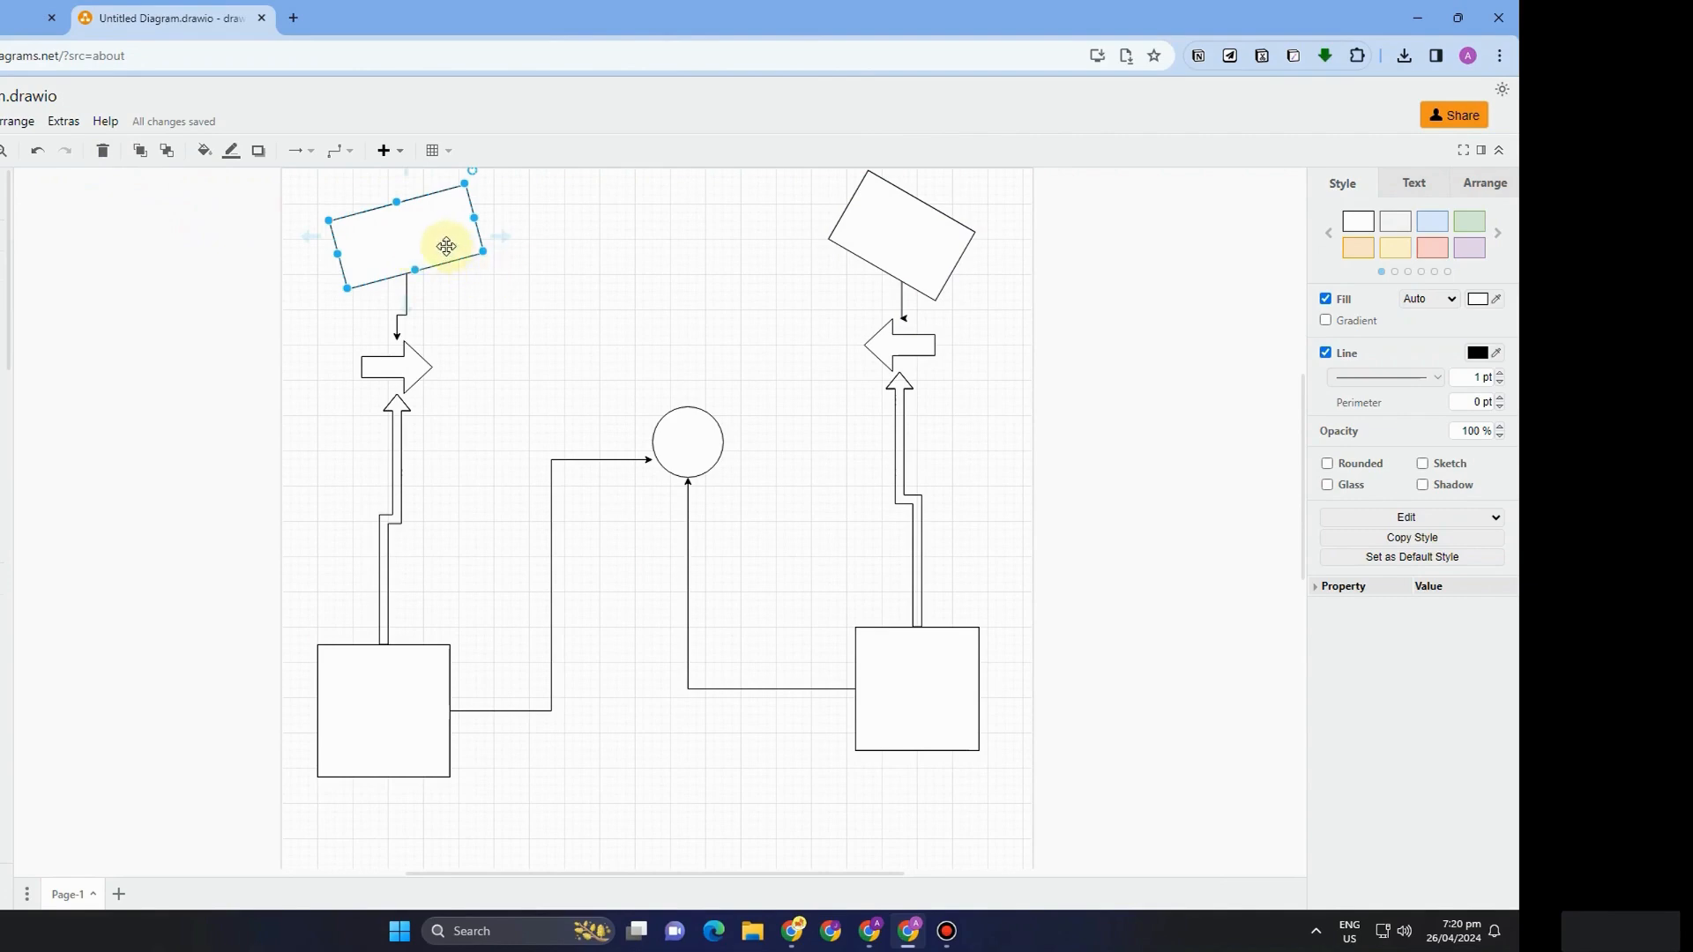
{"action": "left_click", "coordinate": [910, 241], "text": "shift"}
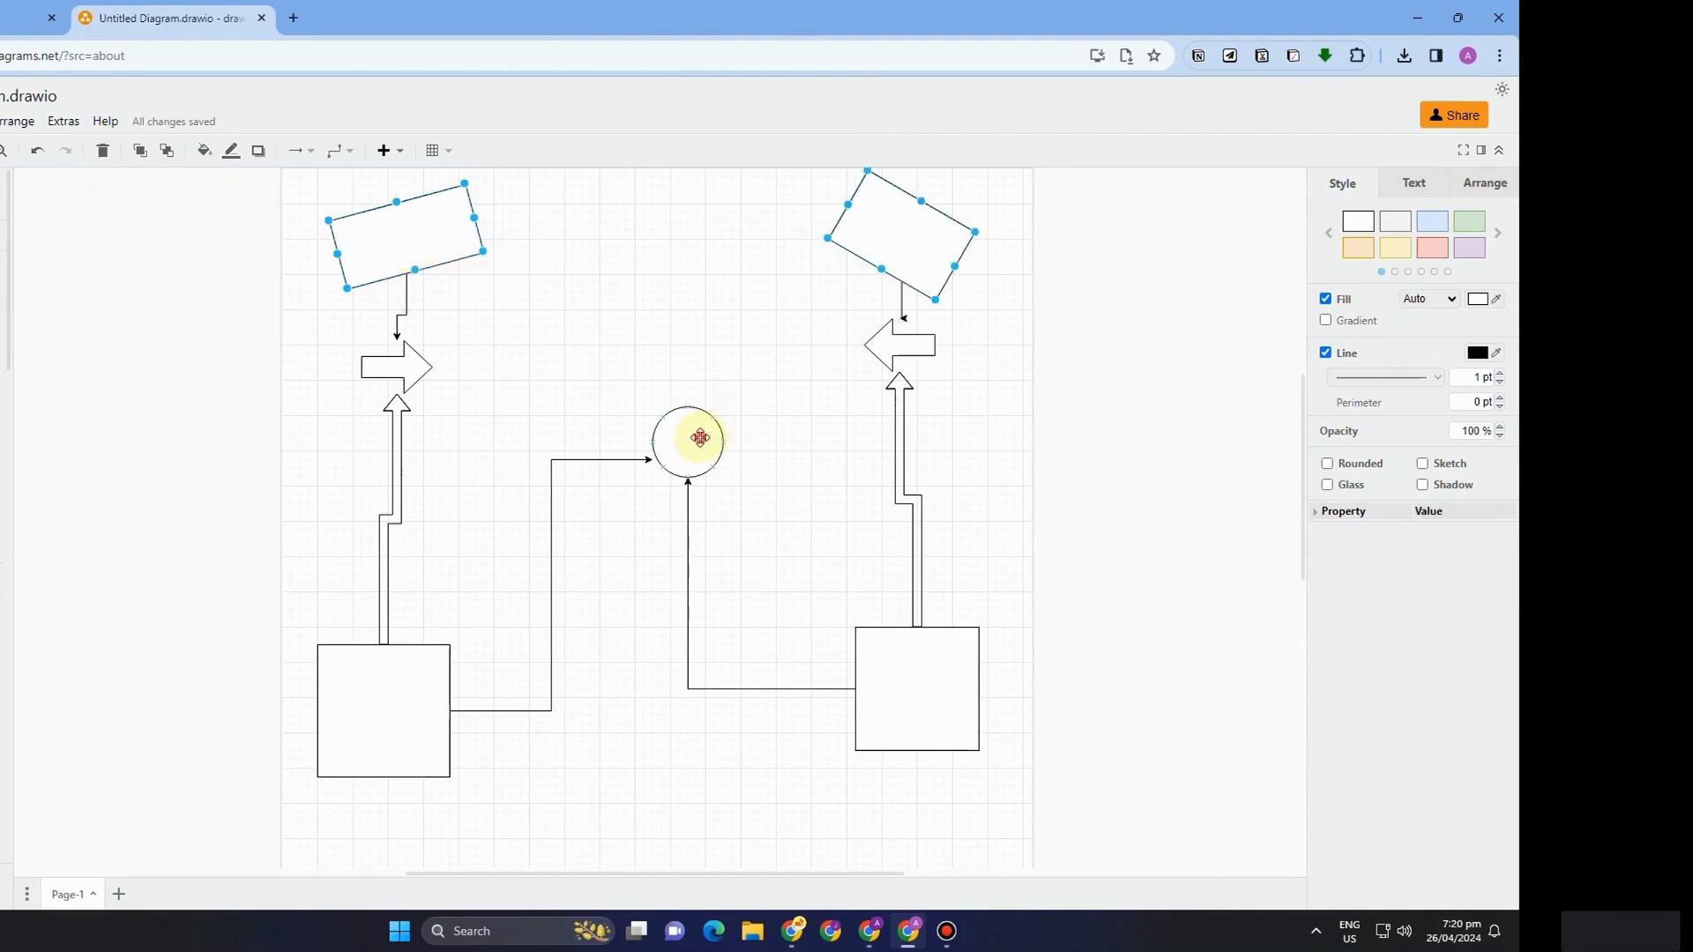
{"action": "left_click", "coordinate": [700, 438], "text": "shift"}
{"action": "left_click", "coordinate": [102, 154]}
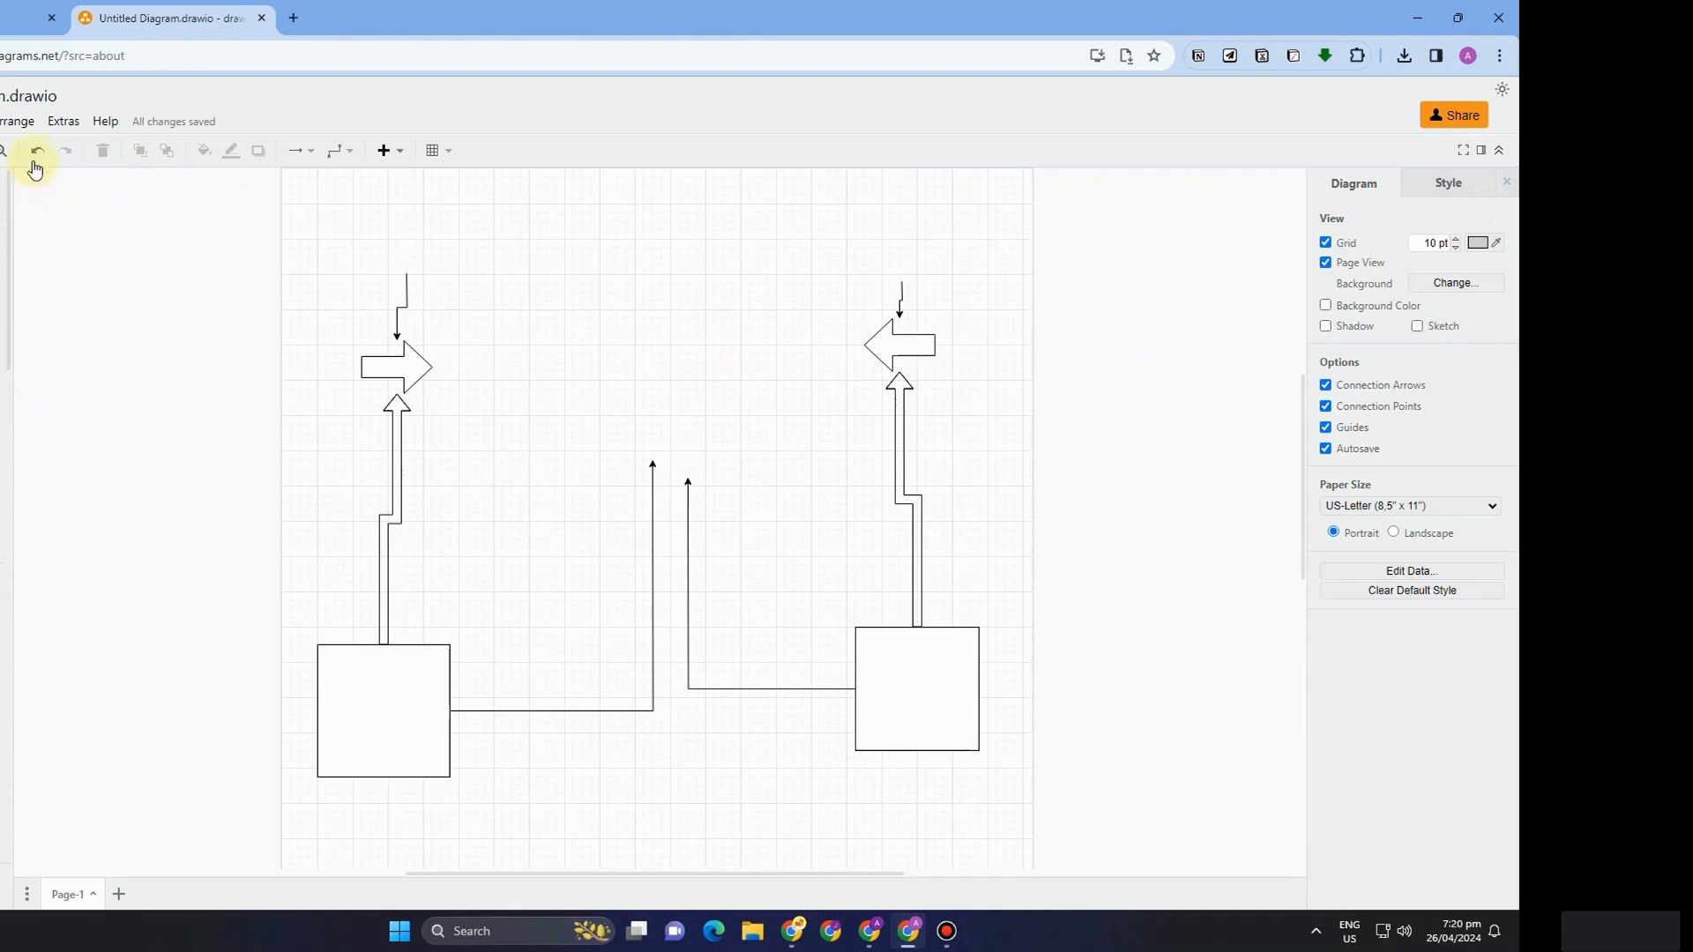
{"action": "left_click", "coordinate": [35, 155]}
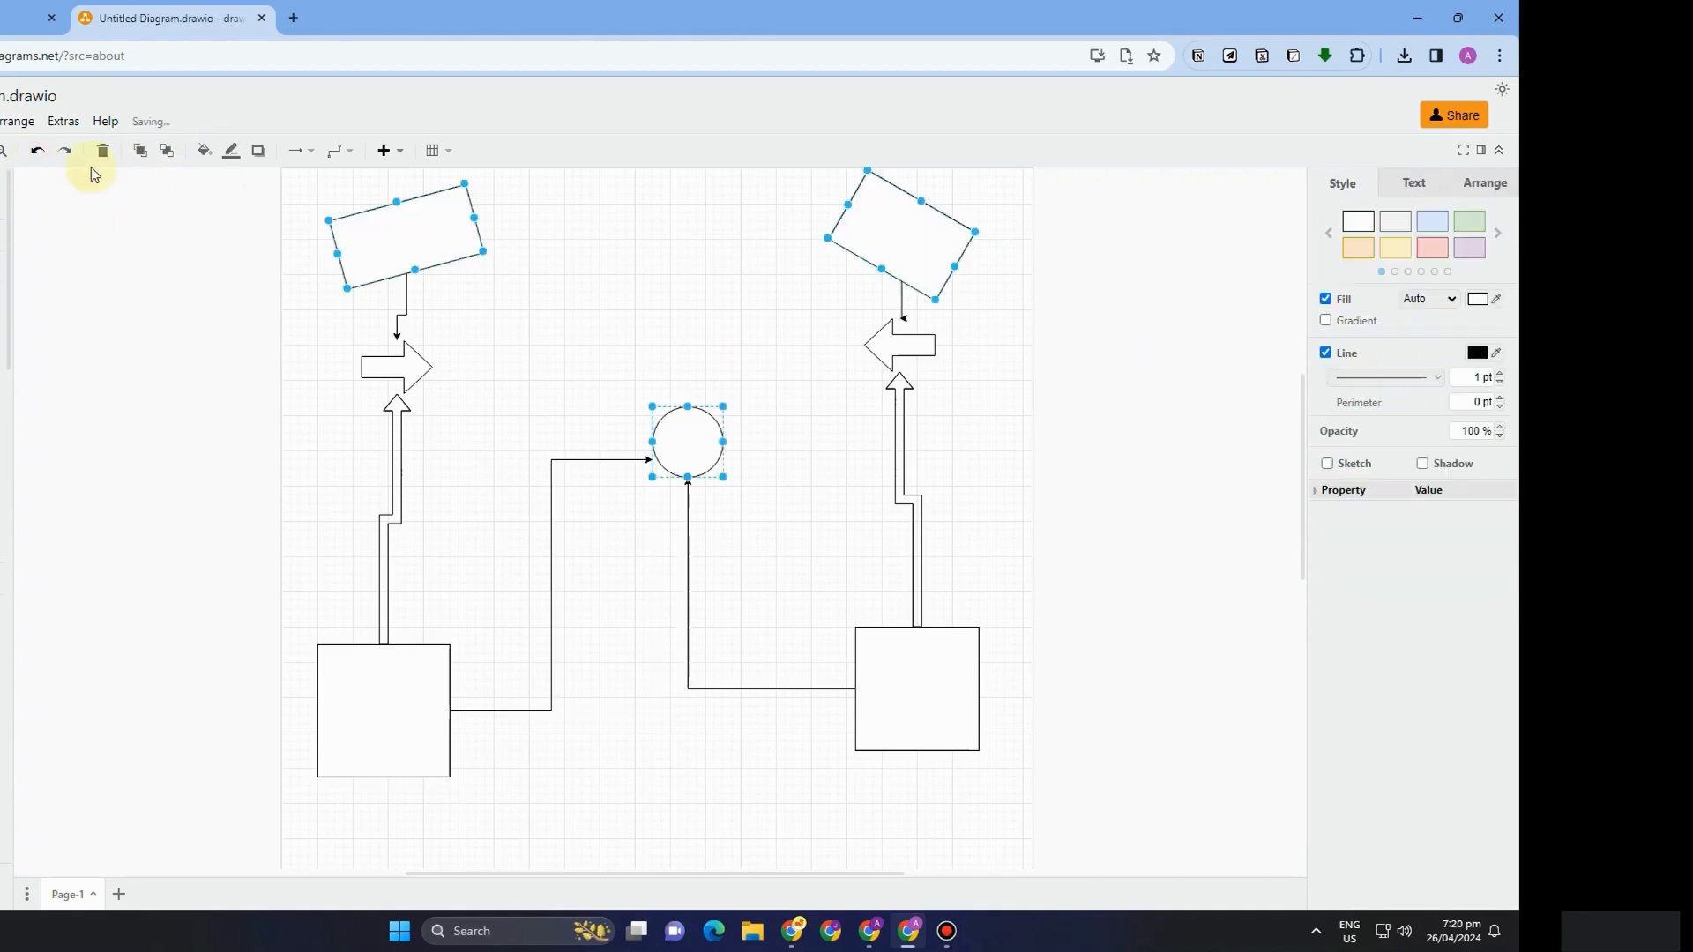
{"action": "left_click", "coordinate": [686, 338]}
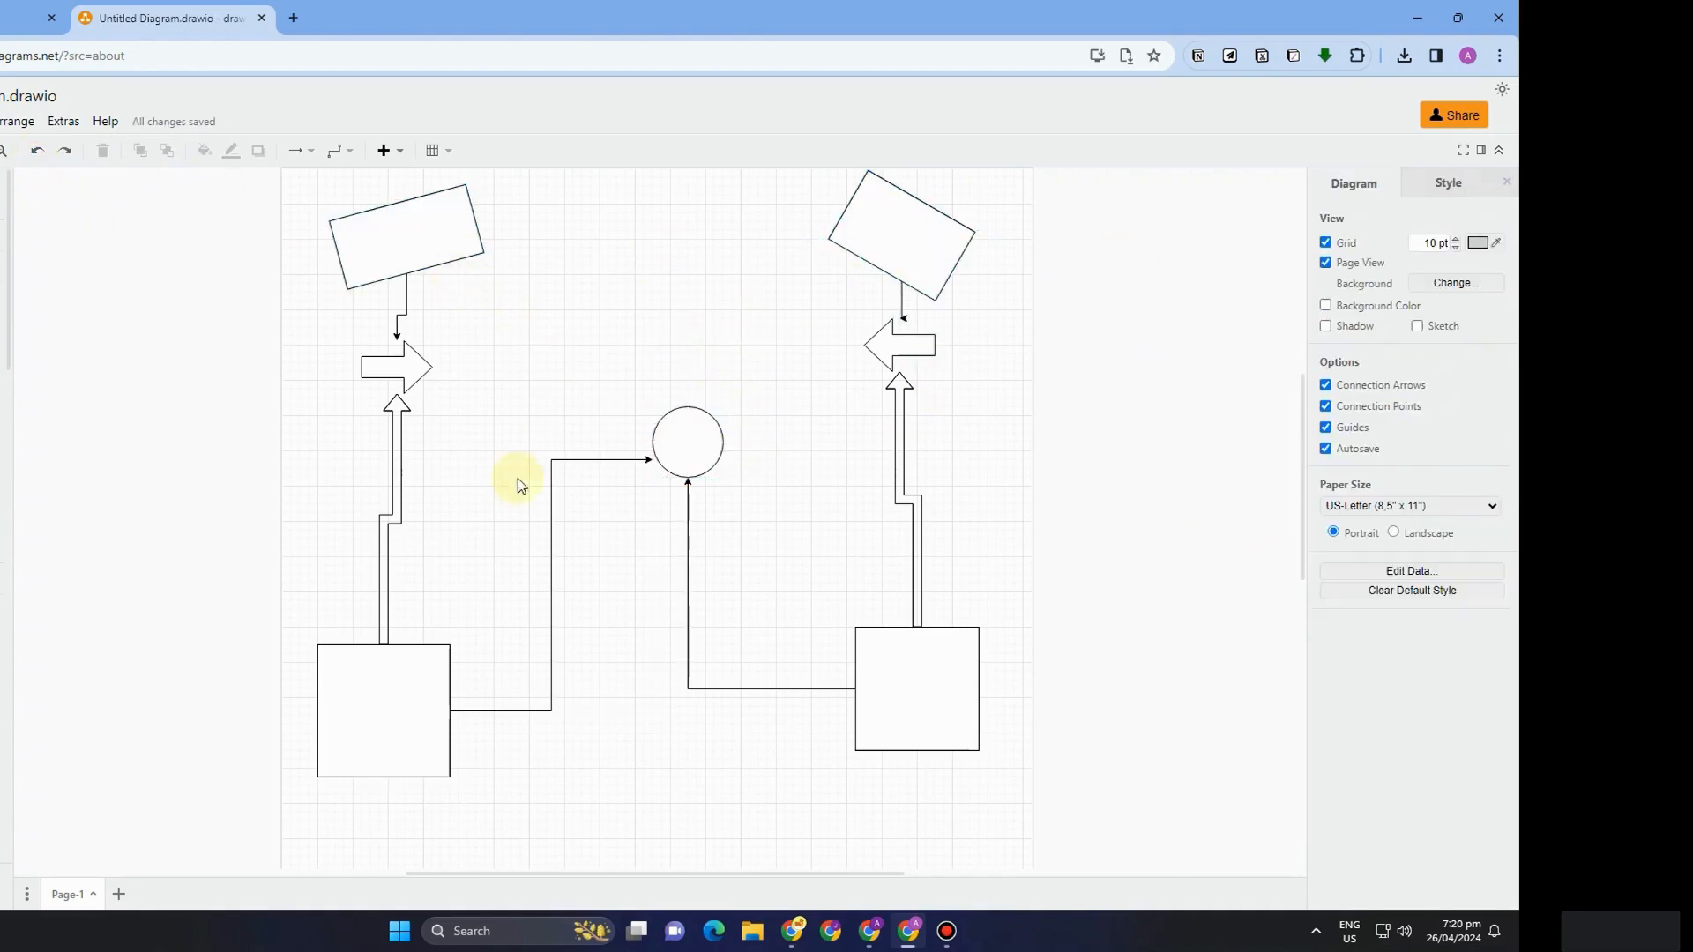
- Move the two squares, the circle and the connectors joining them together down and slightly to the right
{"action": "left_click", "coordinate": [422, 704]}
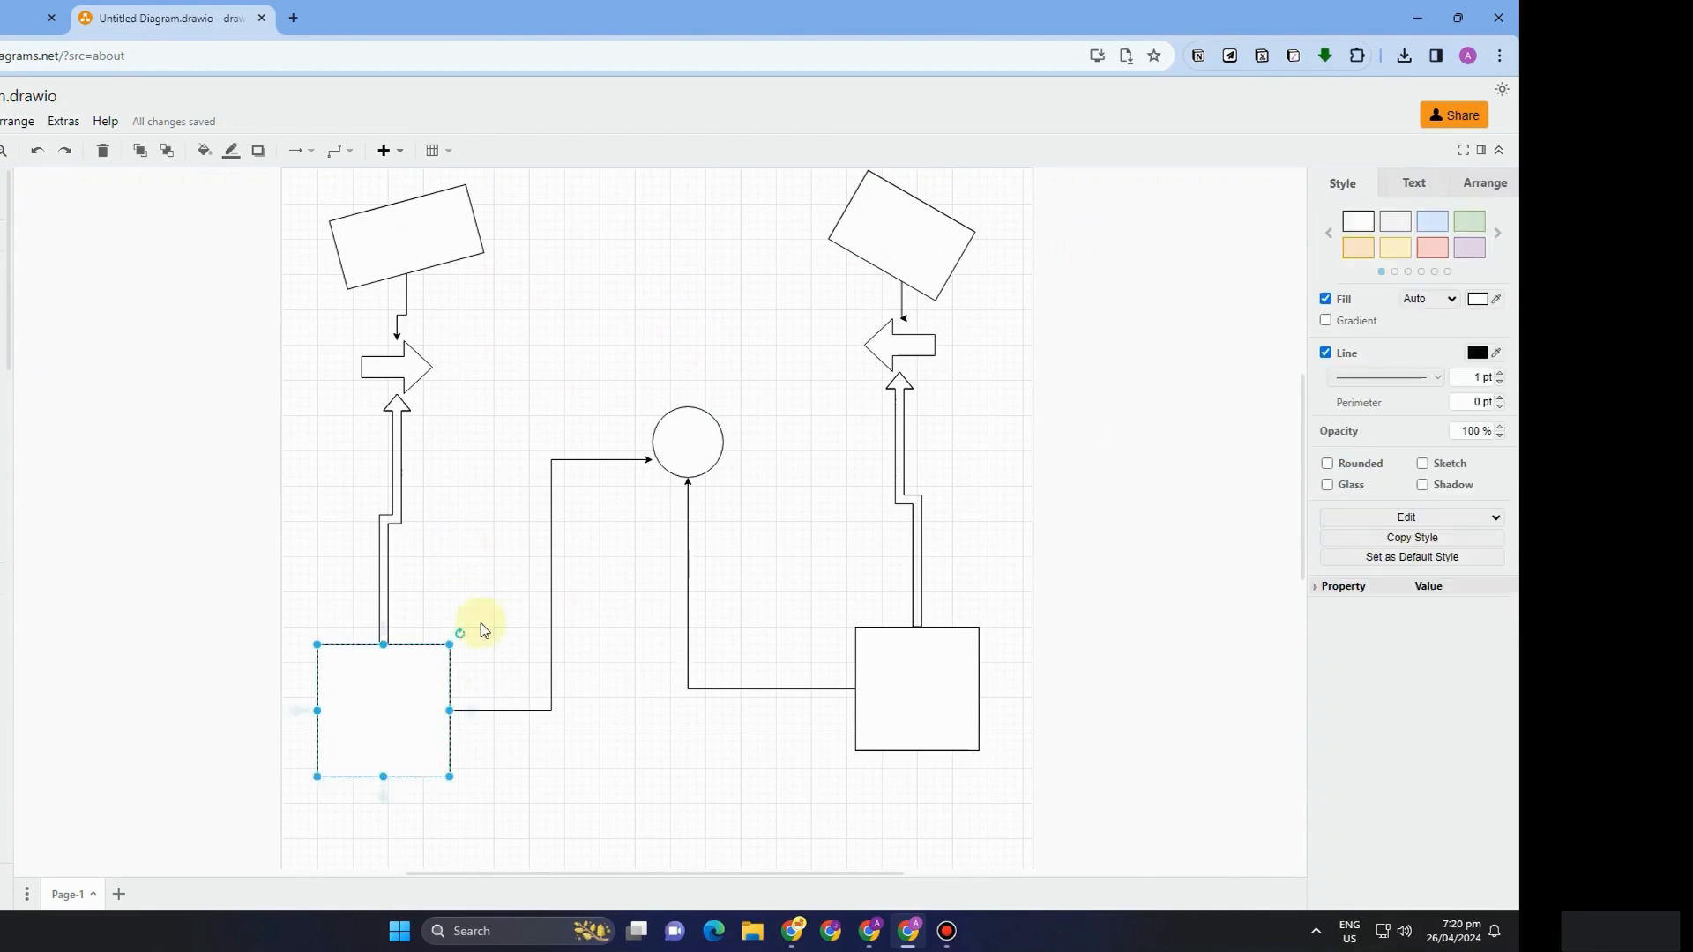
{"action": "left_click", "coordinate": [686, 450], "text": "shift"}
{"action": "left_click", "coordinate": [900, 684], "text": "shift"}
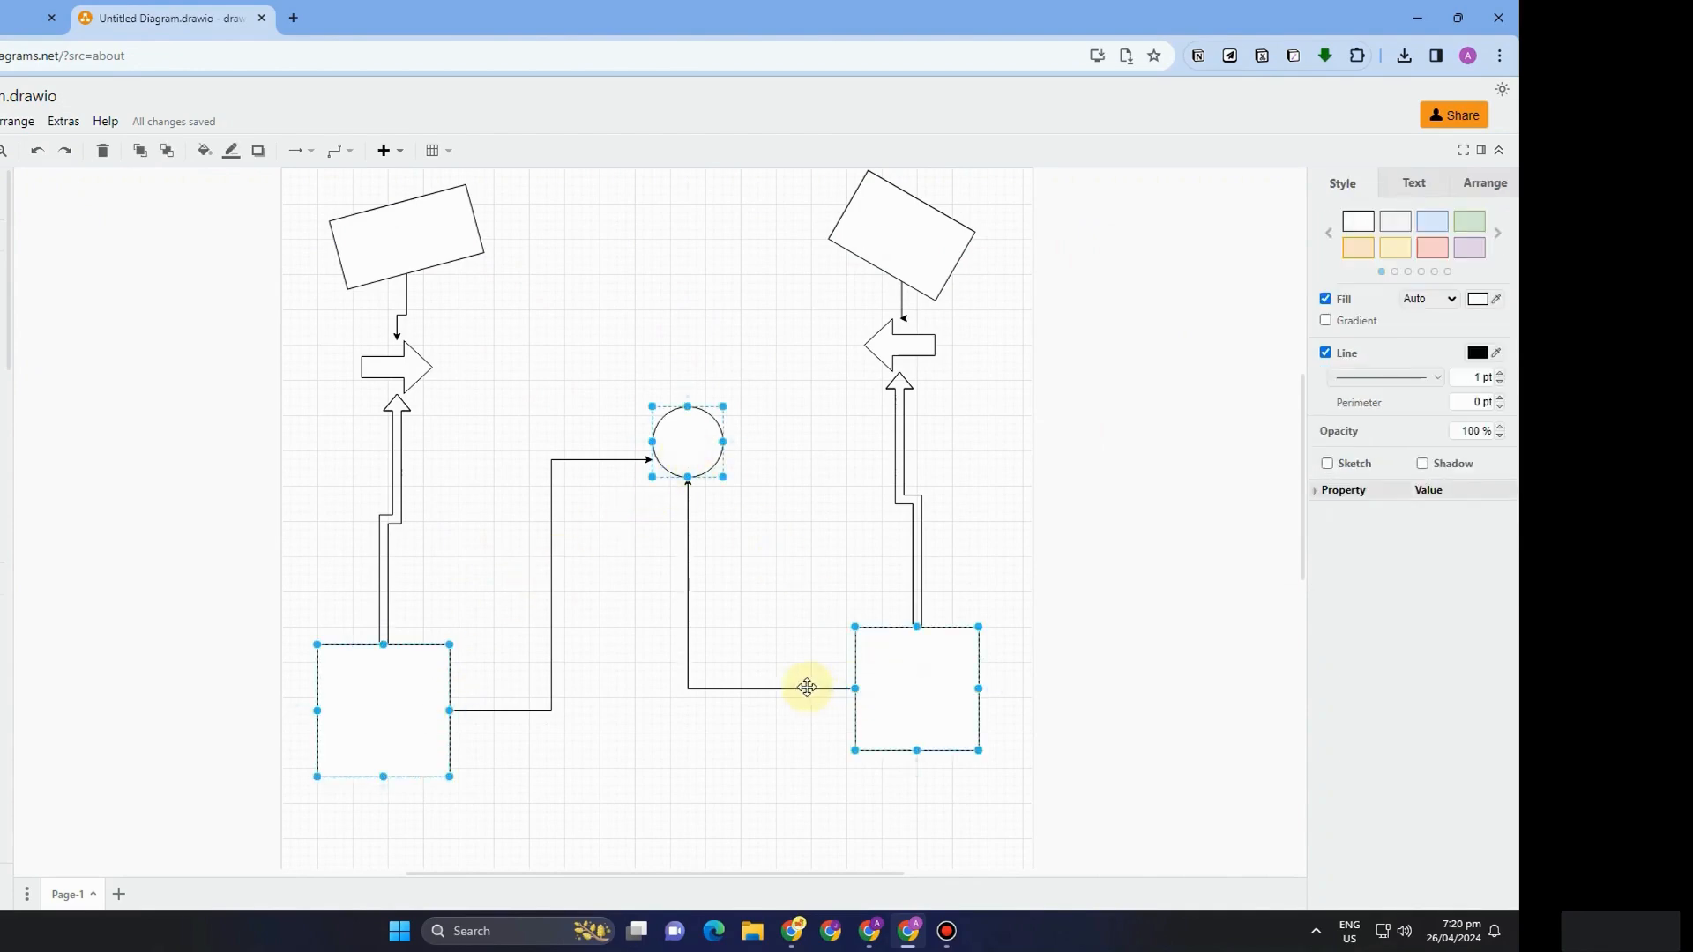
{"action": "left_click", "coordinate": [805, 688], "text": "shift"}
{"action": "left_click", "coordinate": [608, 459], "text": "shift"}
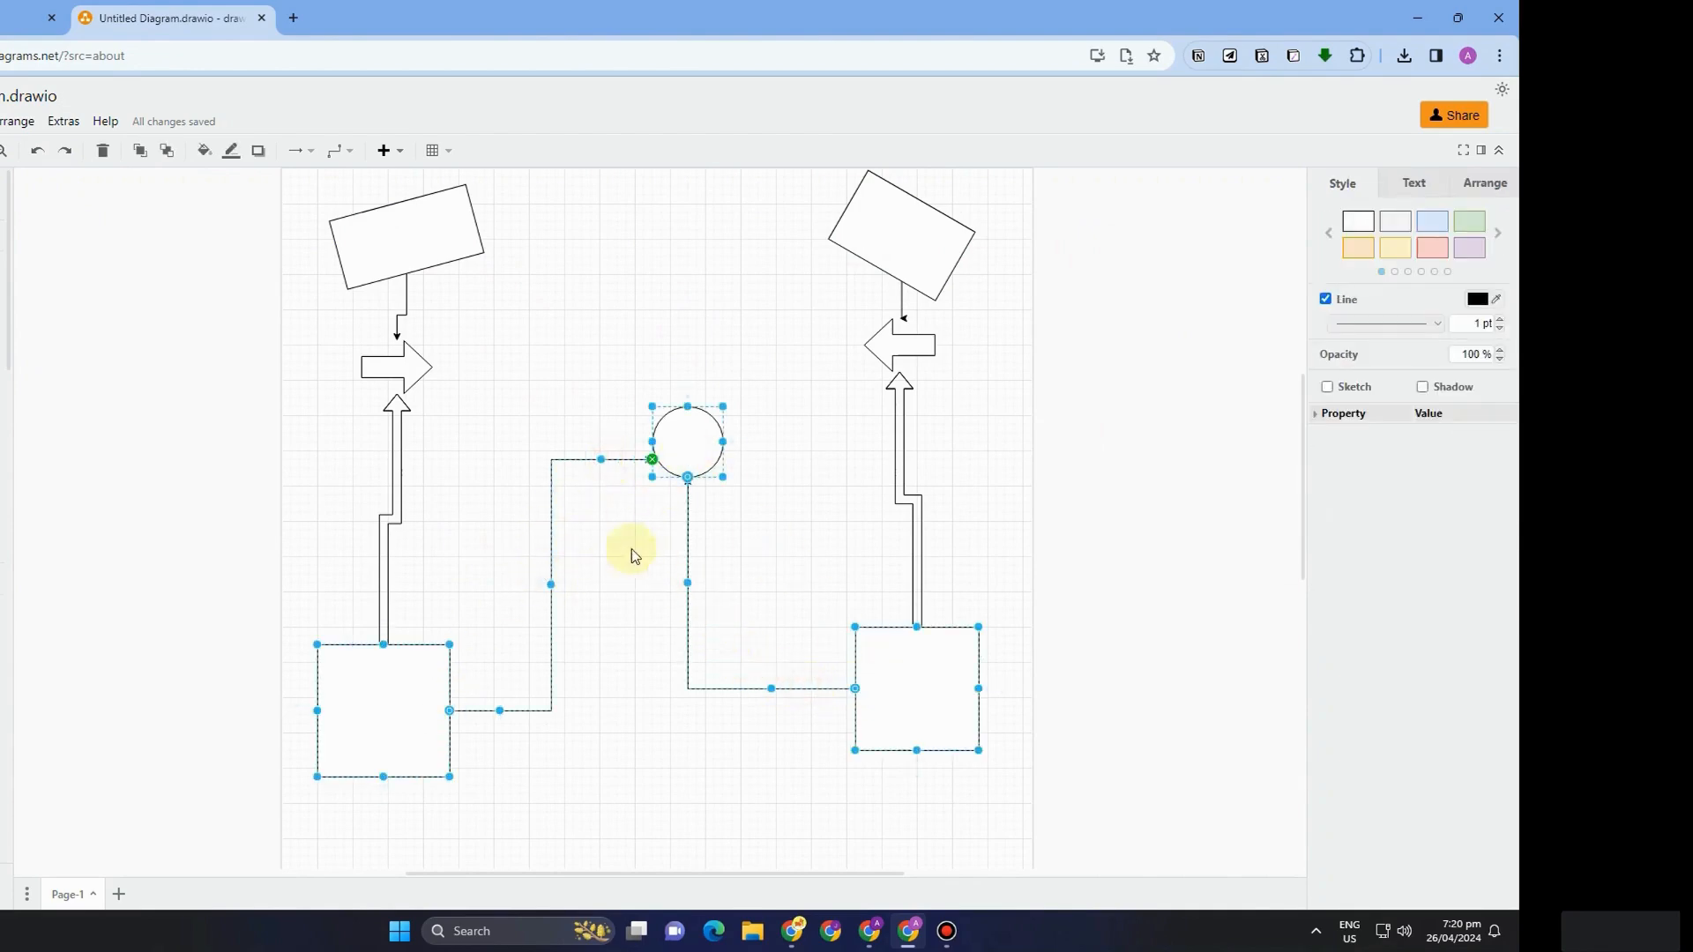
{"action": "left_click_drag", "start_coordinate": [690, 453], "coordinate": [725, 553]}
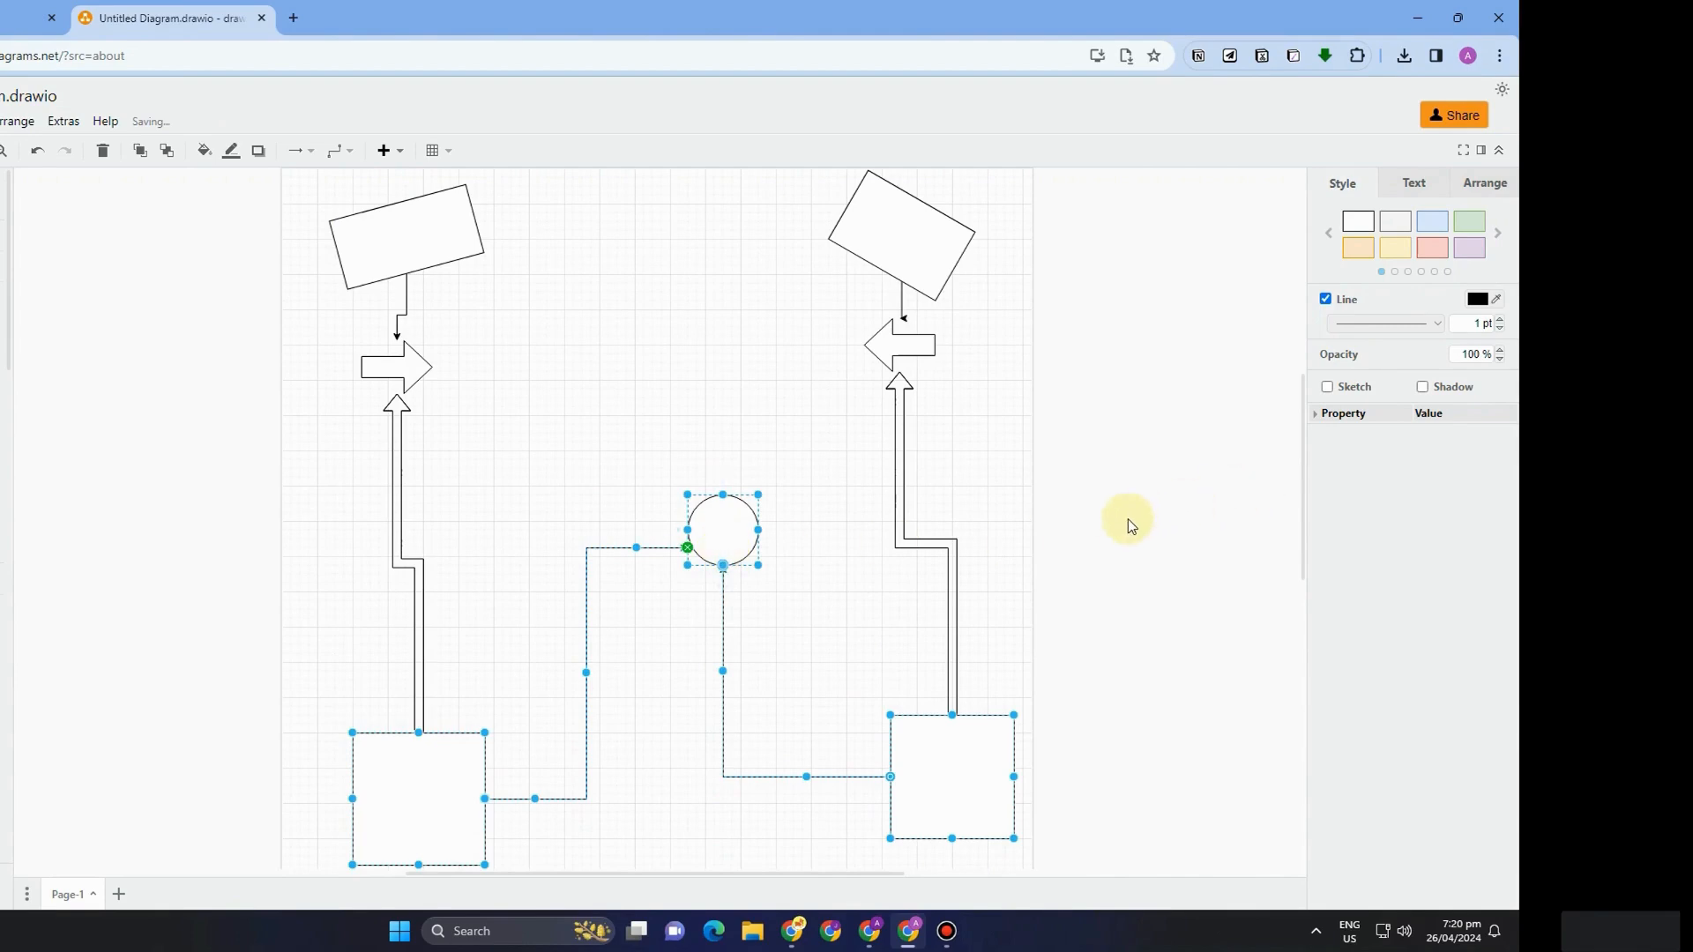
{"action": "left_click", "coordinate": [724, 423]}
- Fill both rotated rectangles with the light blue style and the circle with the light green style
{"action": "left_click", "coordinate": [894, 227]}
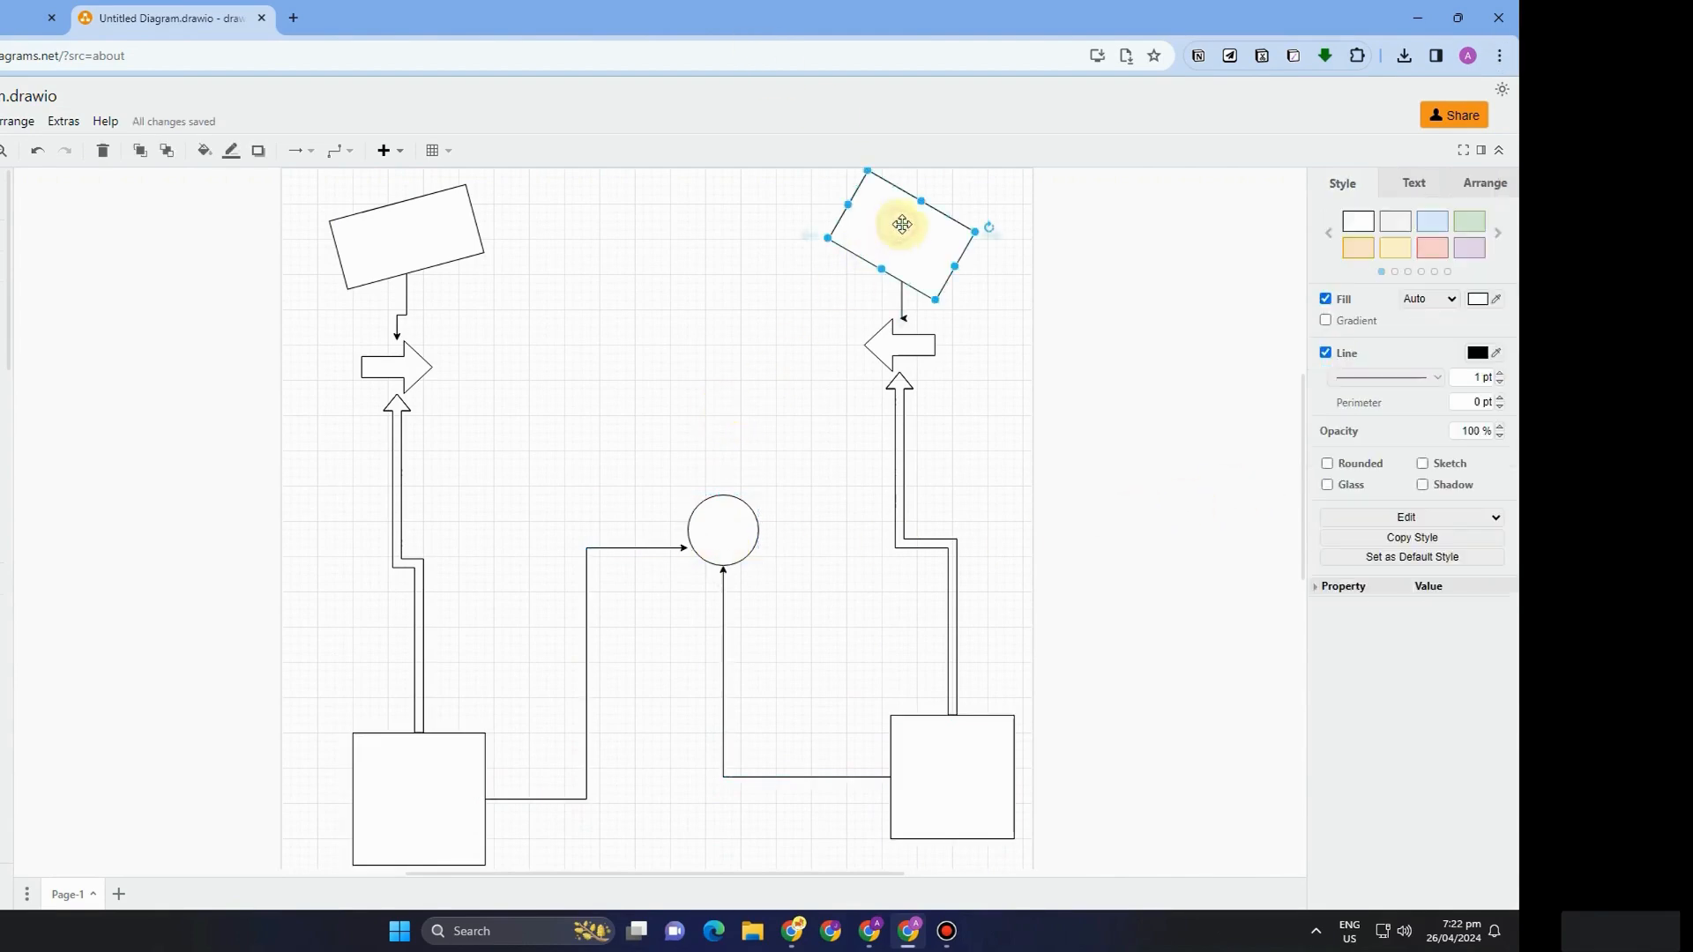
{"action": "left_click", "coordinate": [1432, 222]}
{"action": "left_click", "coordinate": [381, 249]}
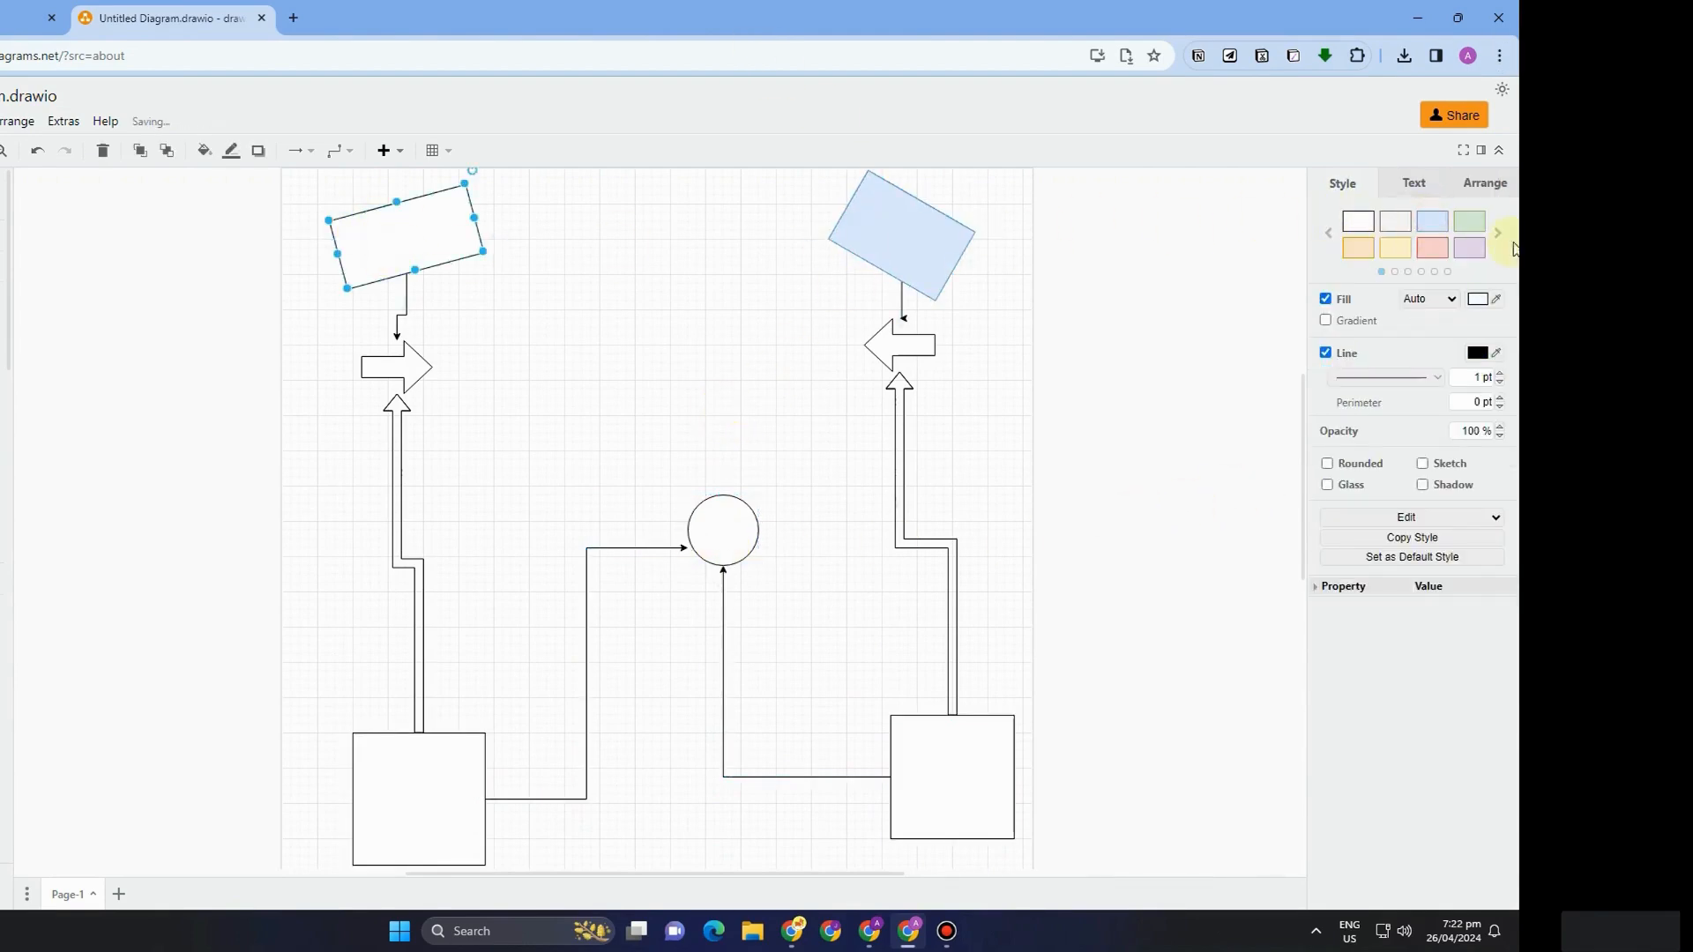
{"action": "left_click", "coordinate": [1431, 225]}
{"action": "left_click", "coordinate": [726, 547]}
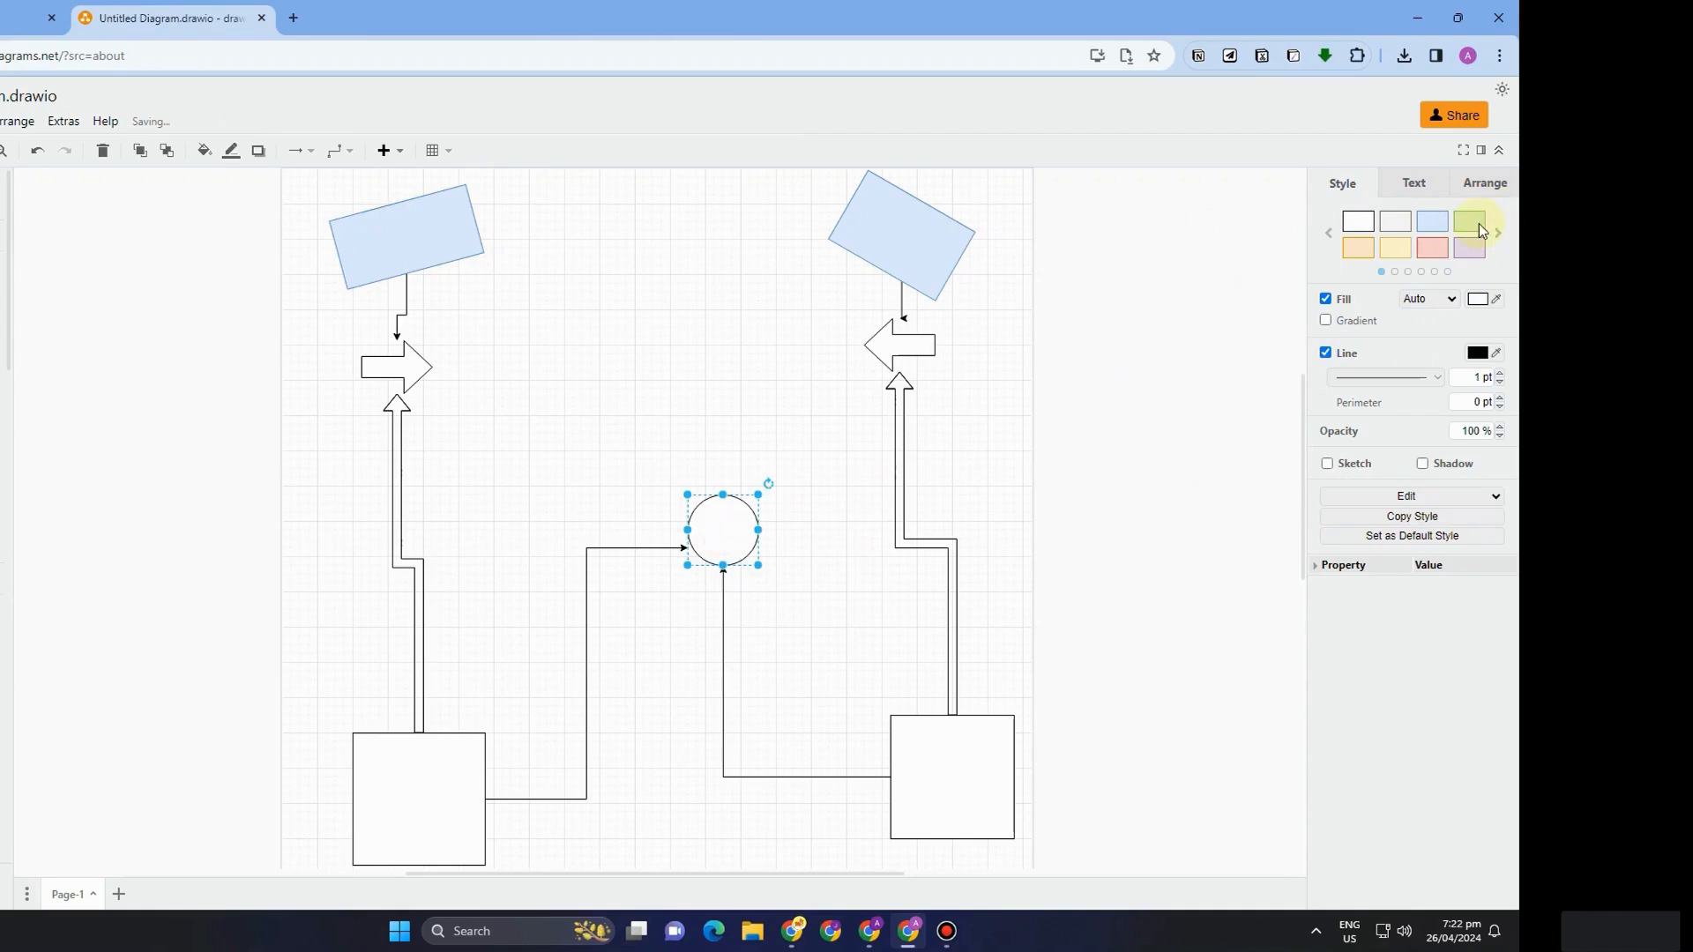
{"action": "left_click", "coordinate": [1471, 224]}
- Apply the light purple style to both squares
{"action": "left_click", "coordinate": [979, 766]}
{"action": "left_click", "coordinate": [1463, 254]}
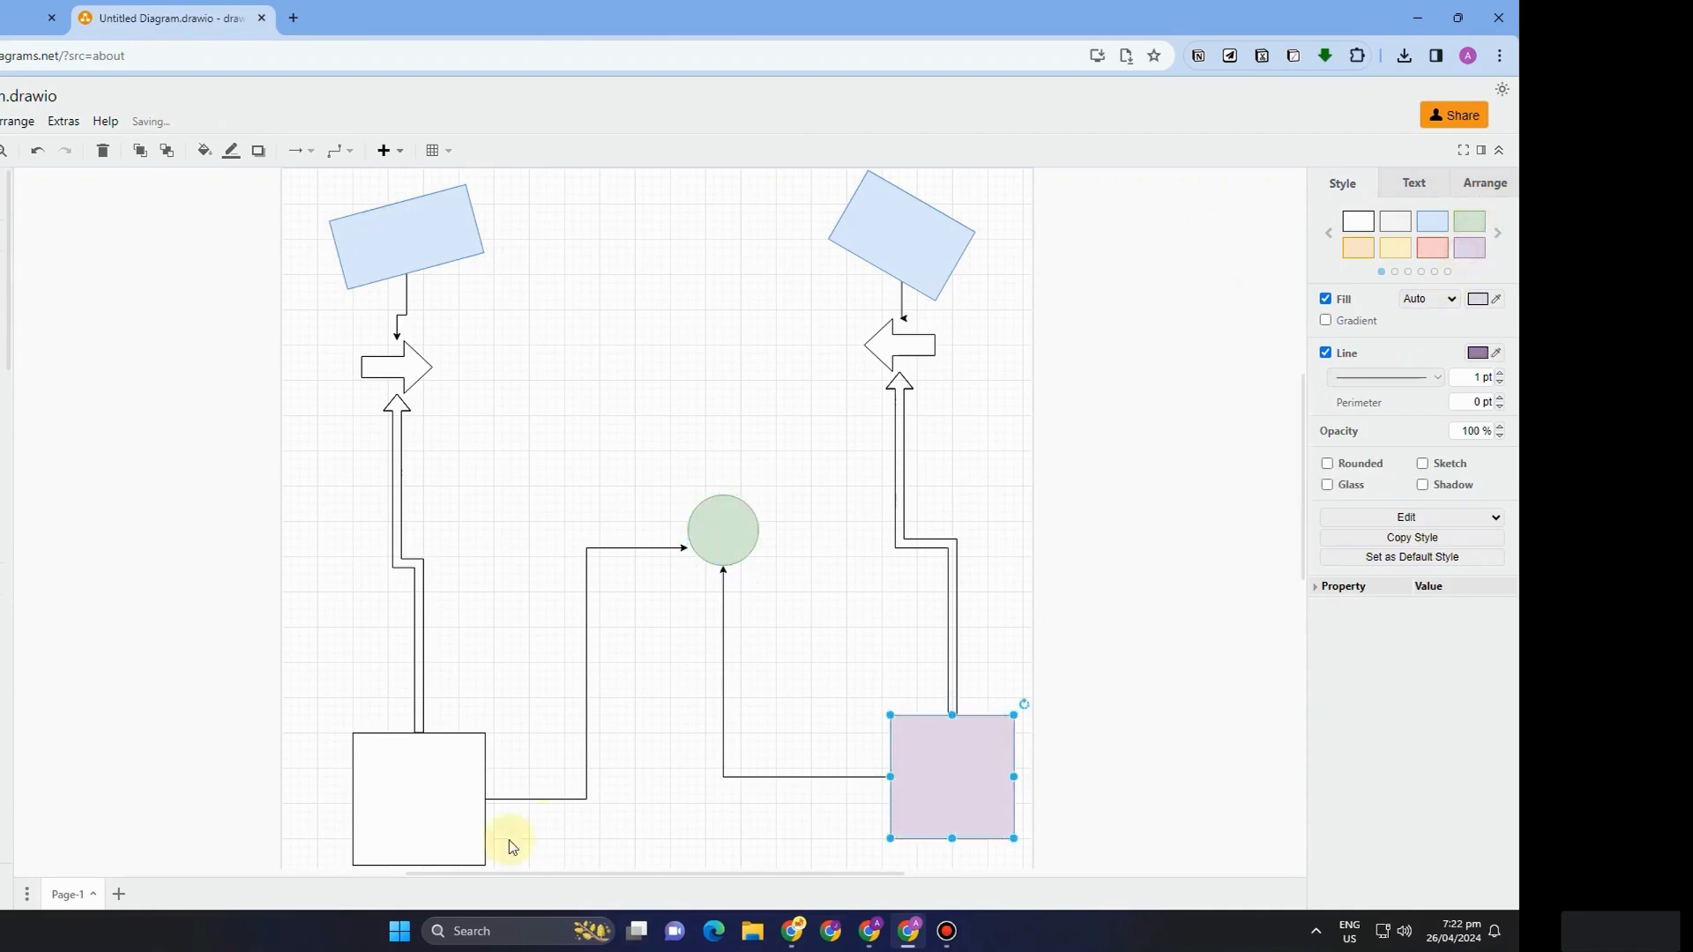
{"action": "left_click", "coordinate": [388, 839]}
{"action": "left_click", "coordinate": [1468, 251]}
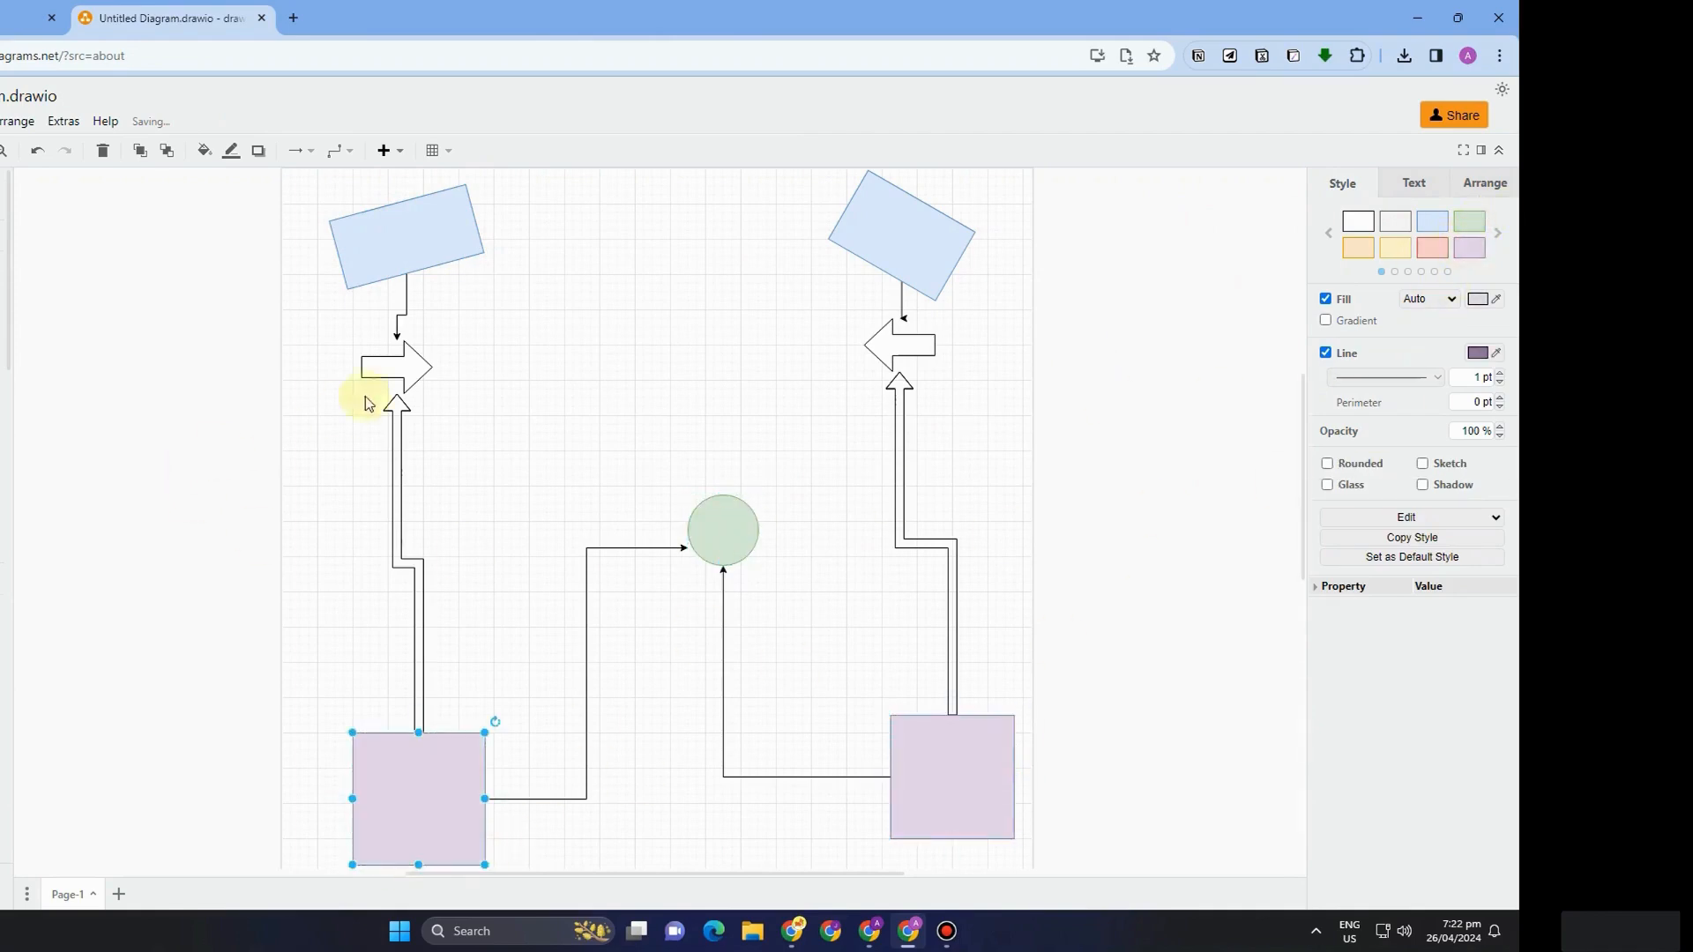
- Apply the light orange style to both block arrows beneath the rotated rectangles
{"action": "left_click", "coordinate": [417, 368]}
{"action": "left_click", "coordinate": [1360, 251]}
{"action": "left_click", "coordinate": [952, 343]}
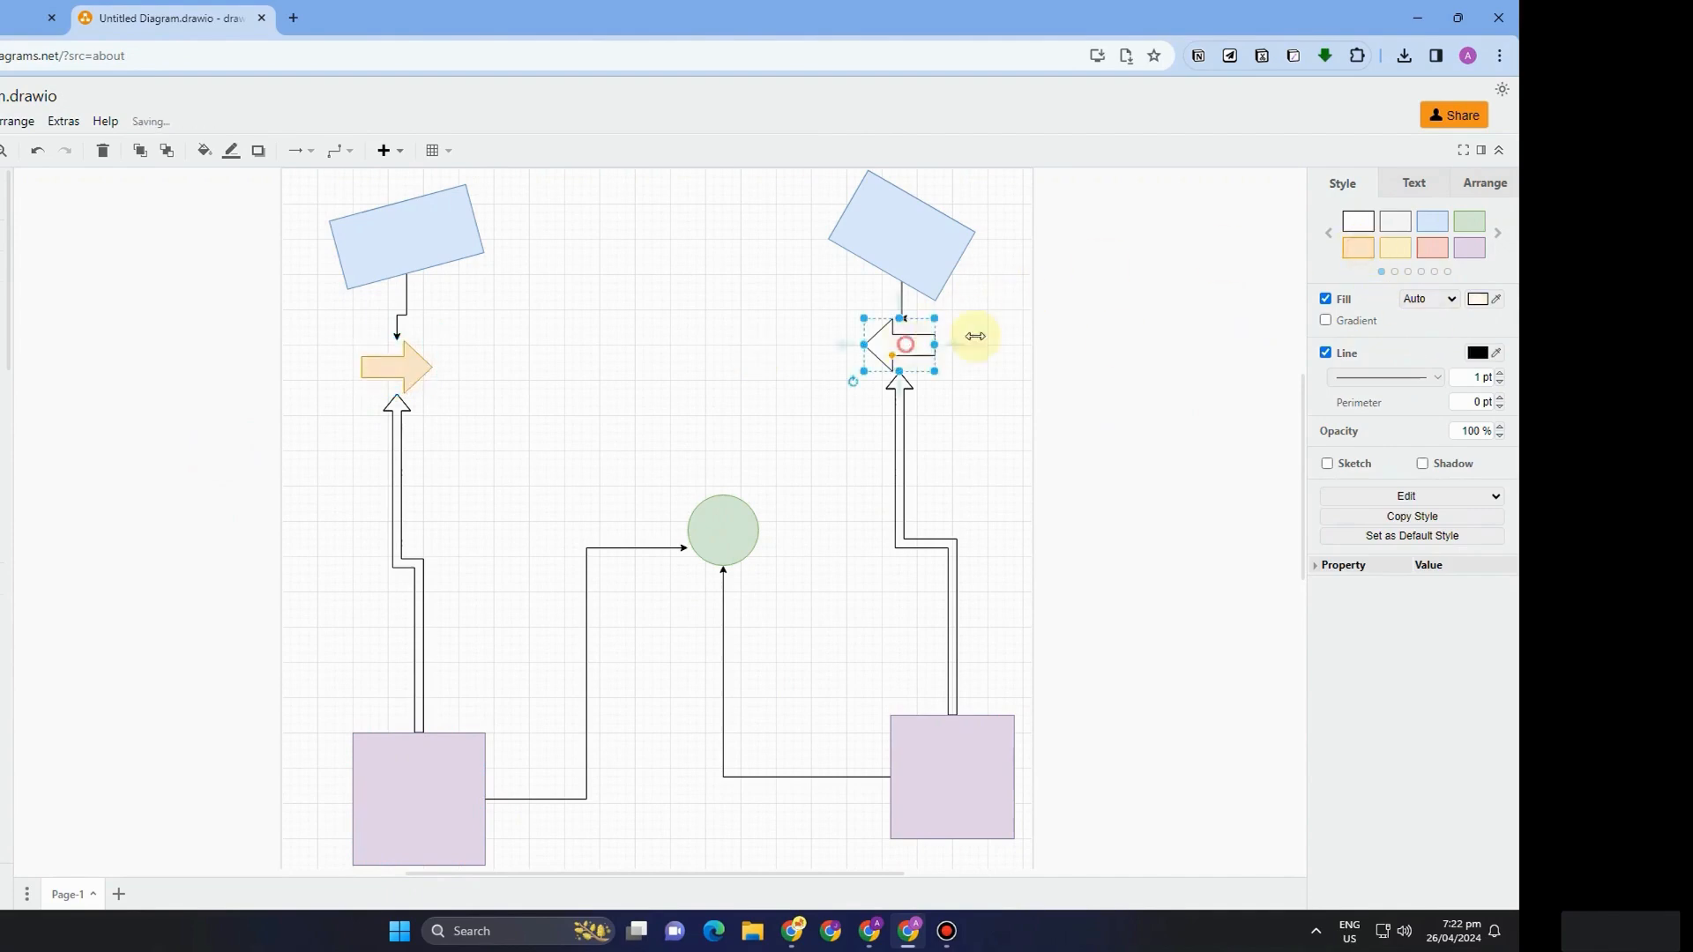
{"action": "left_click", "coordinate": [1362, 254]}
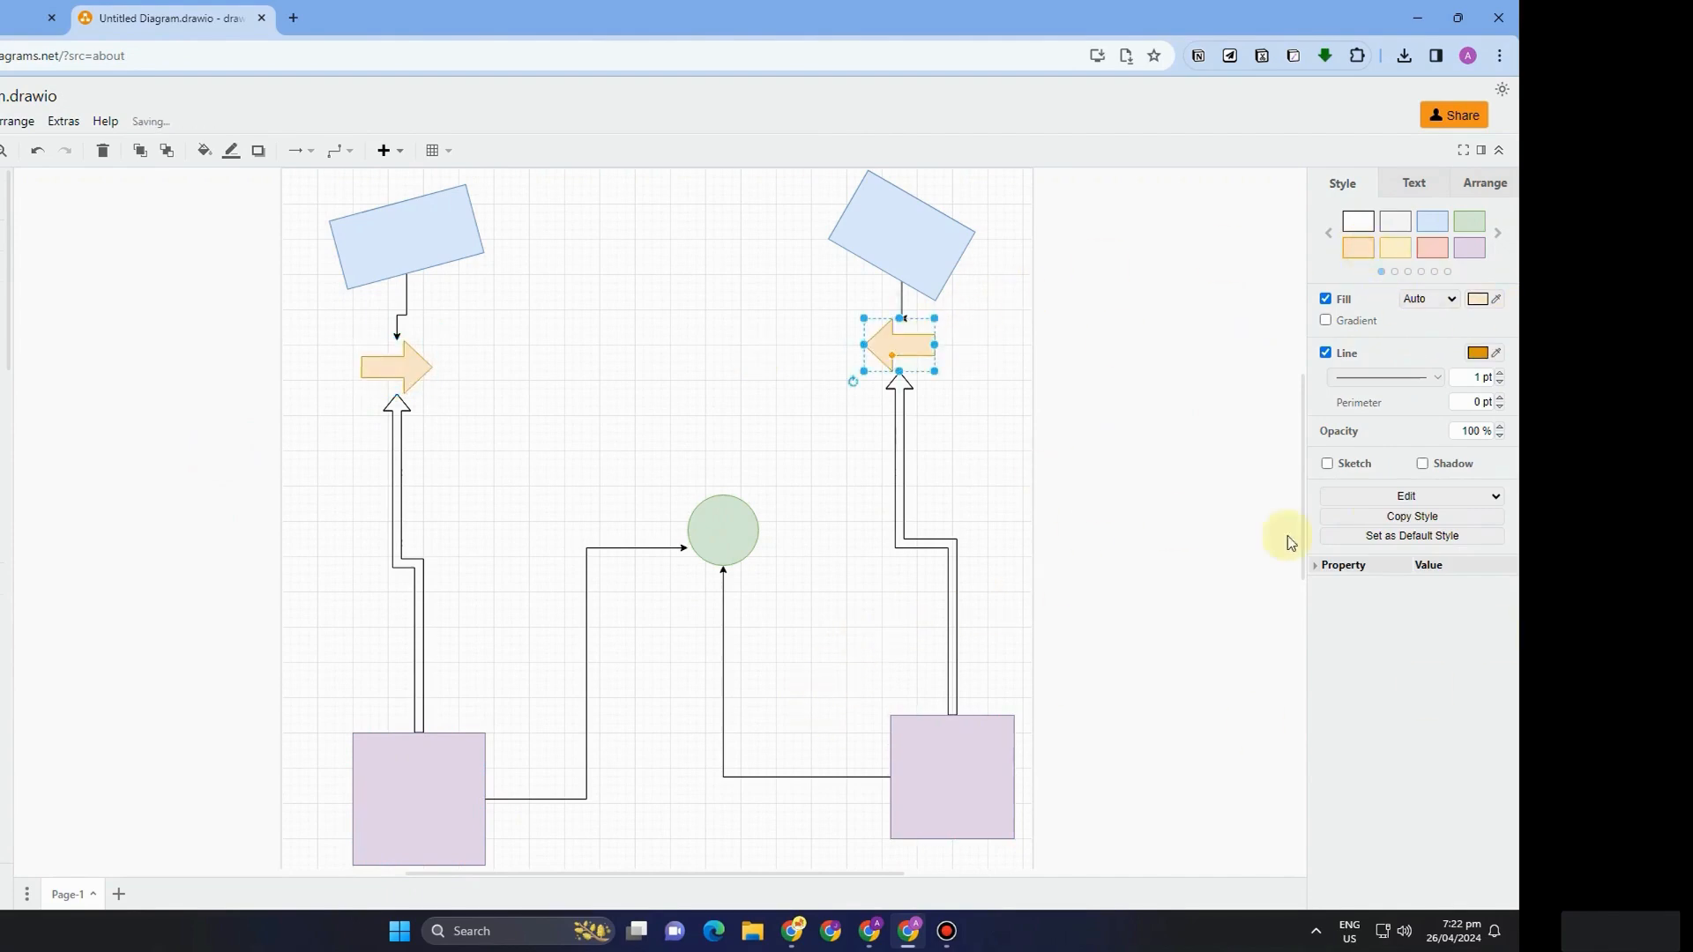
- Set the text style of the upper-right rotated rectangle to bold and italic
{"action": "left_click", "coordinate": [1414, 187]}
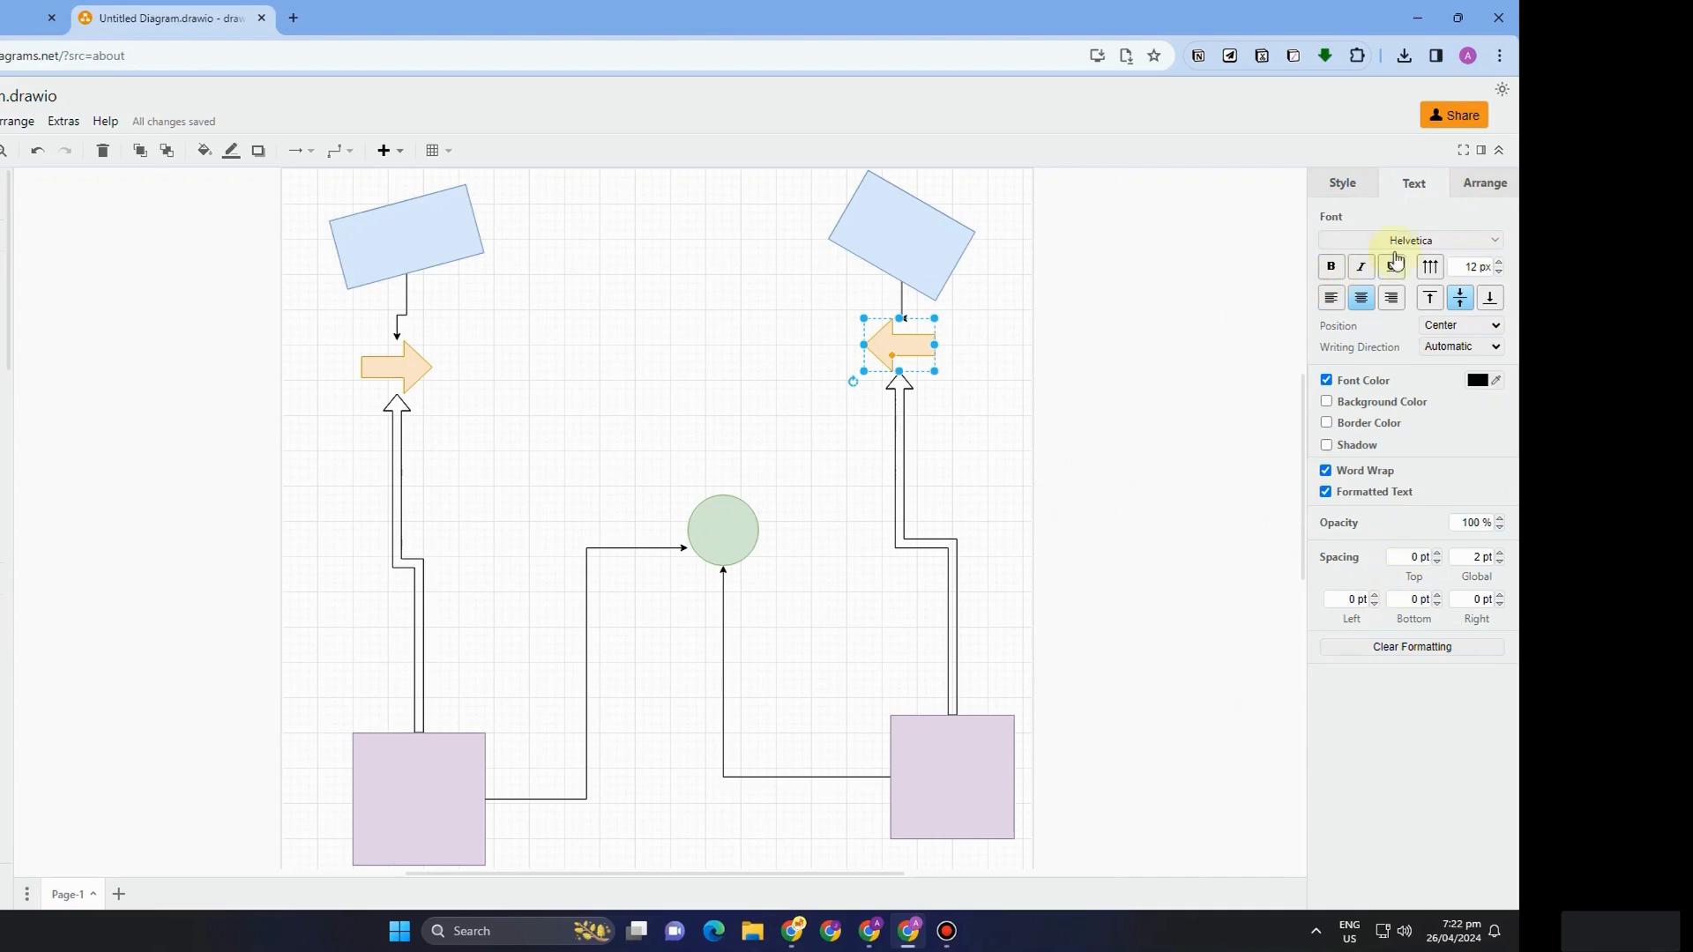
{"action": "left_click", "coordinate": [864, 215]}
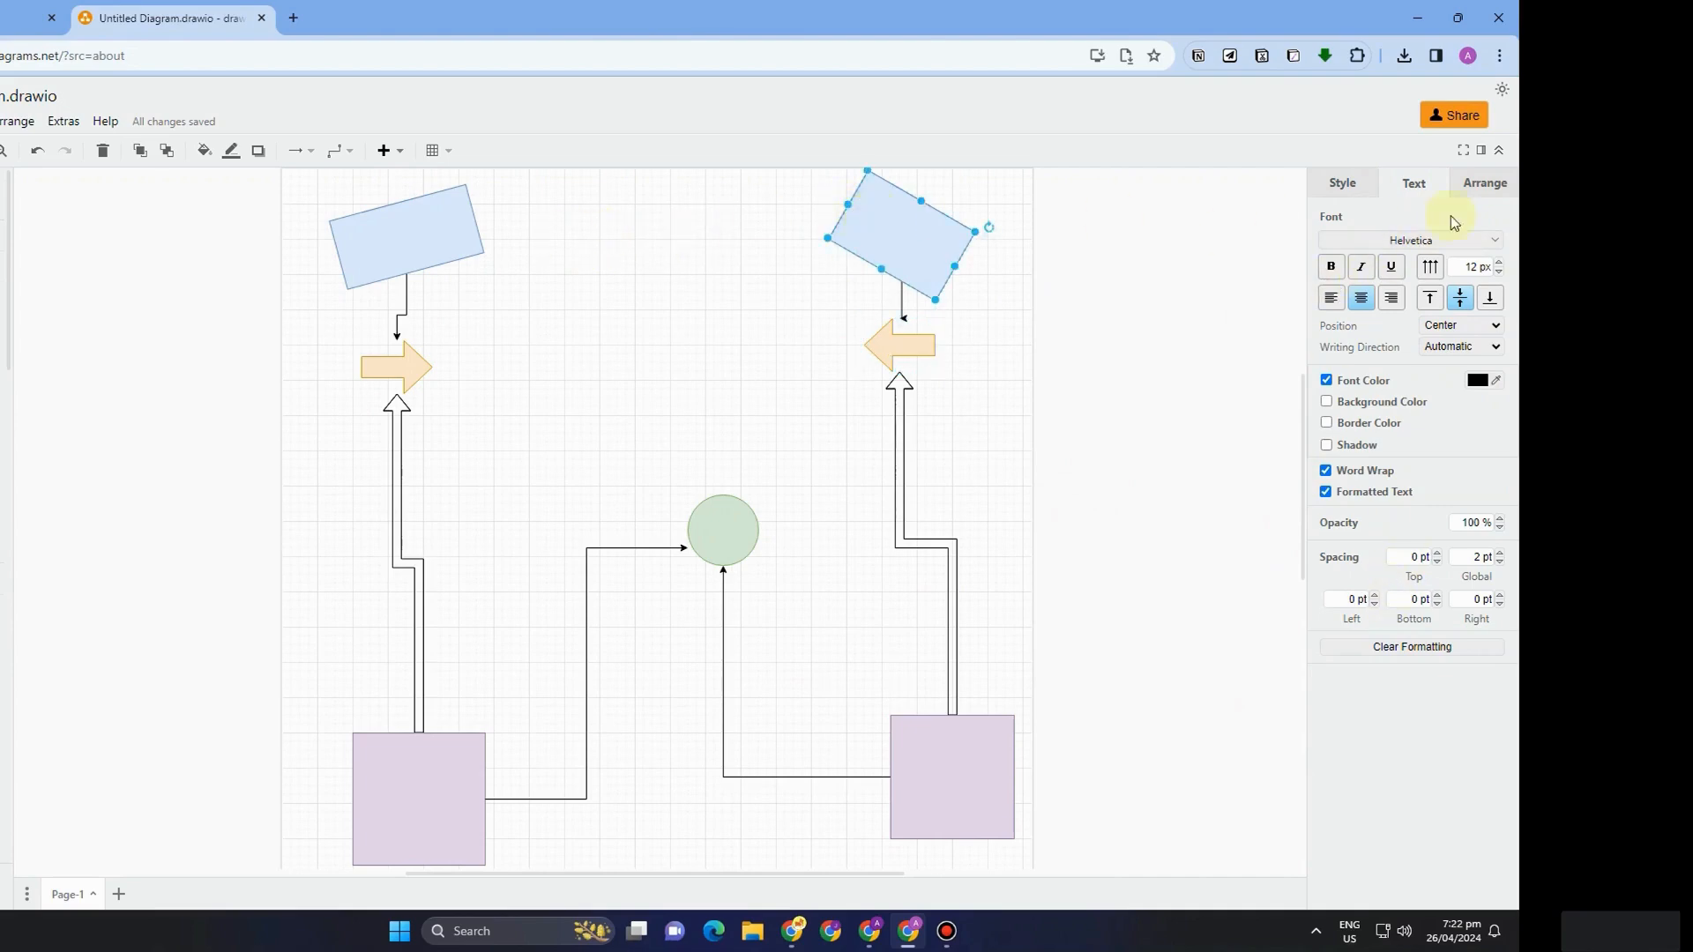
{"action": "left_click", "coordinate": [1332, 268]}
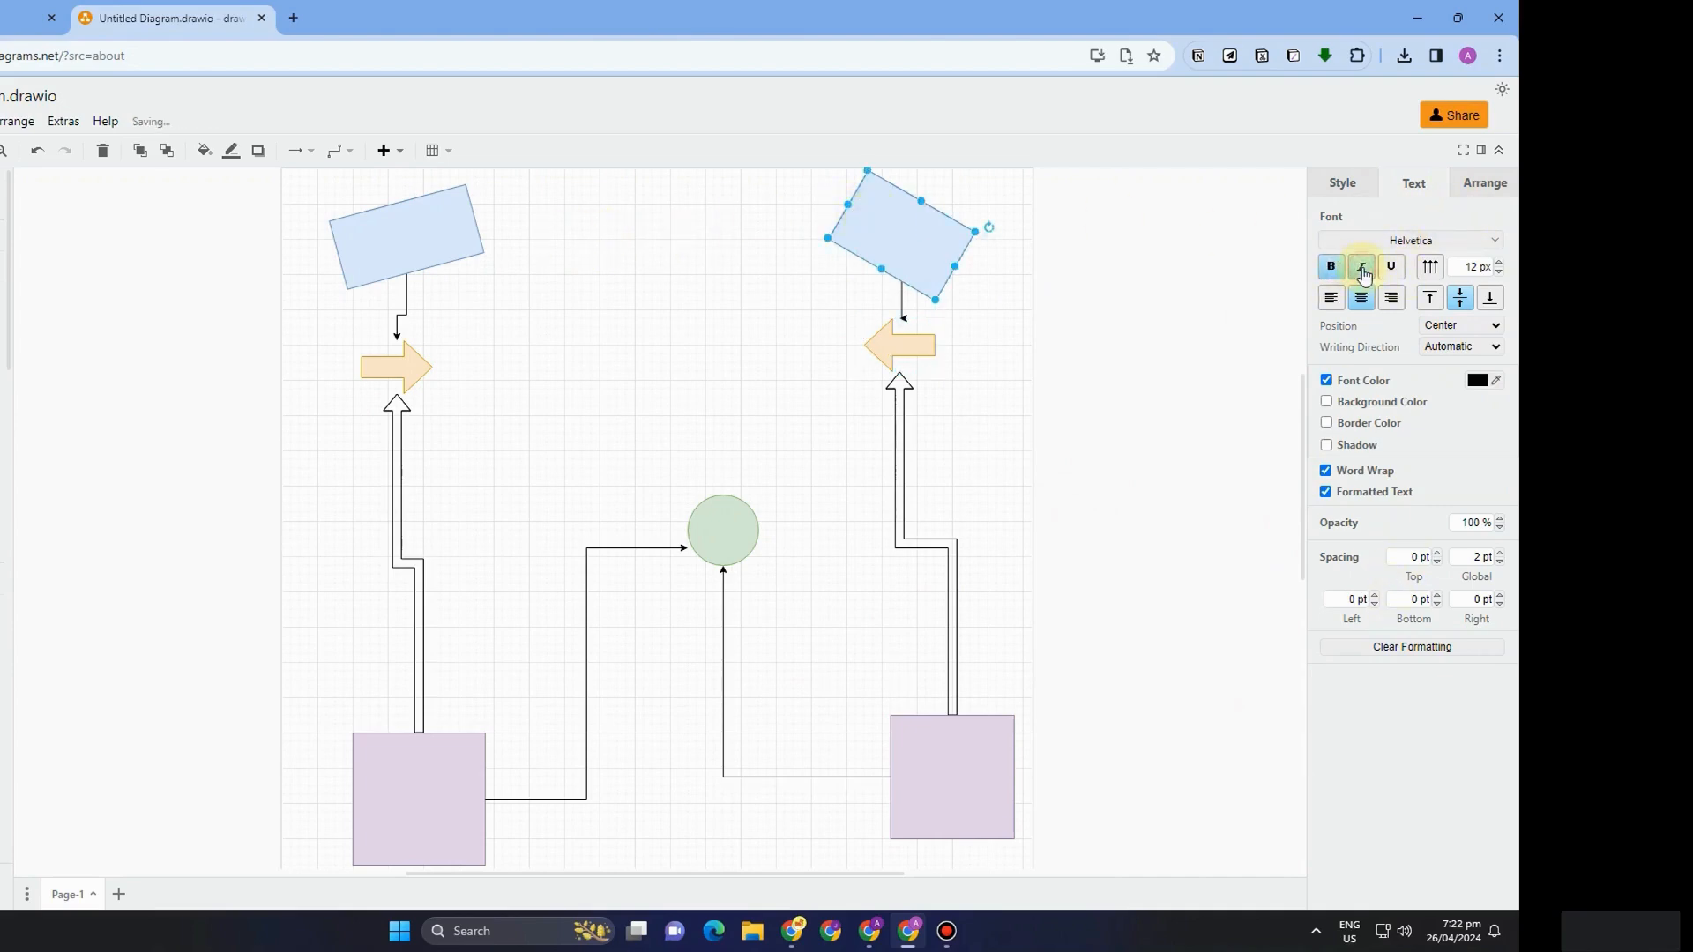
{"action": "left_click", "coordinate": [1364, 274]}
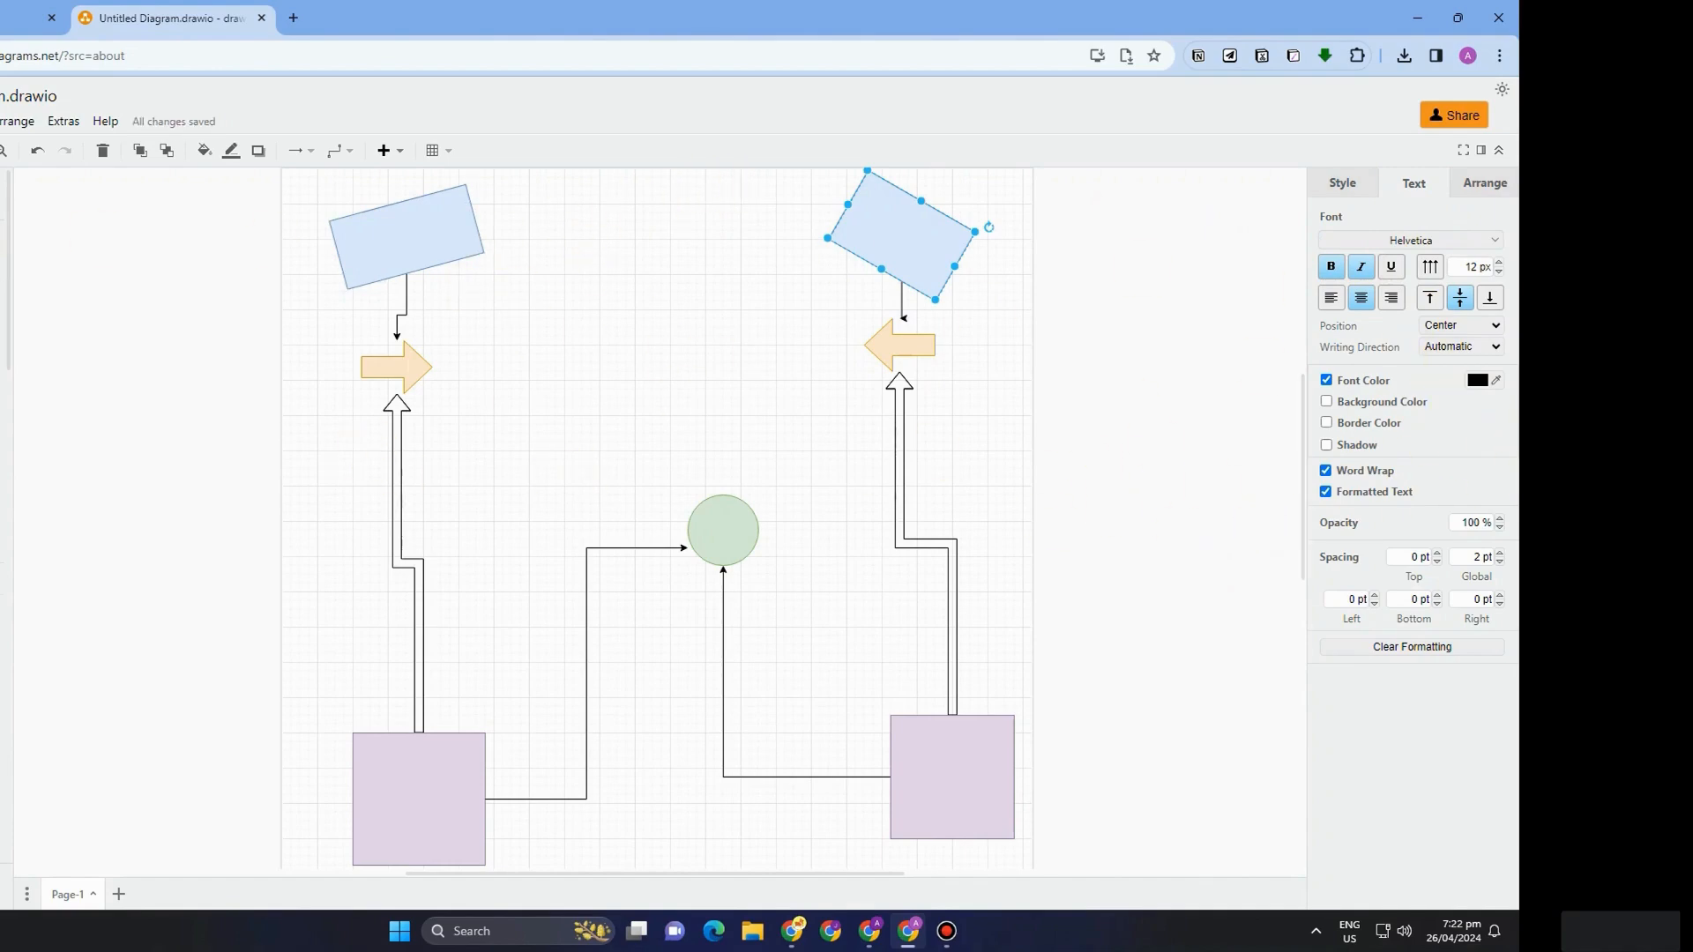
- Add a wide plain ellipse between the rotated rectangles and fit a red-hatched sketch ellipse inside it, enlarged to nearly fill it
{"action": "left_click_drag", "start_coordinate": [0, 342], "coordinate": [499, 191]}
{"action": "left_click_drag", "start_coordinate": [704, 273], "coordinate": [801, 272]}
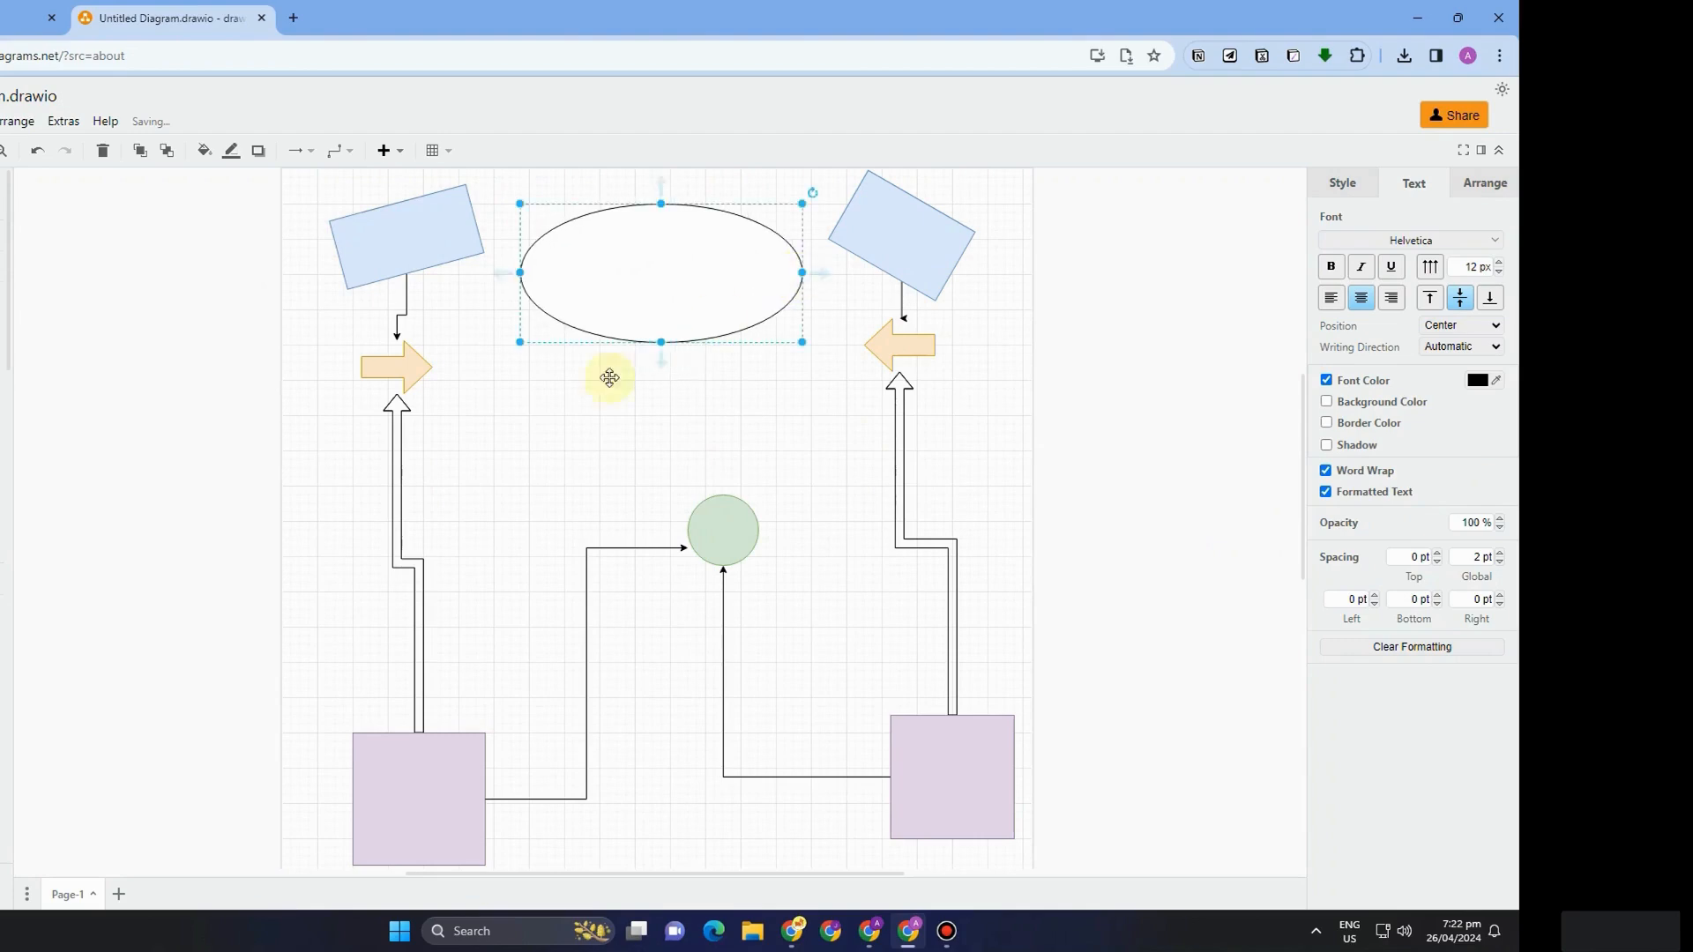
{"action": "left_click", "coordinate": [0, 441]}
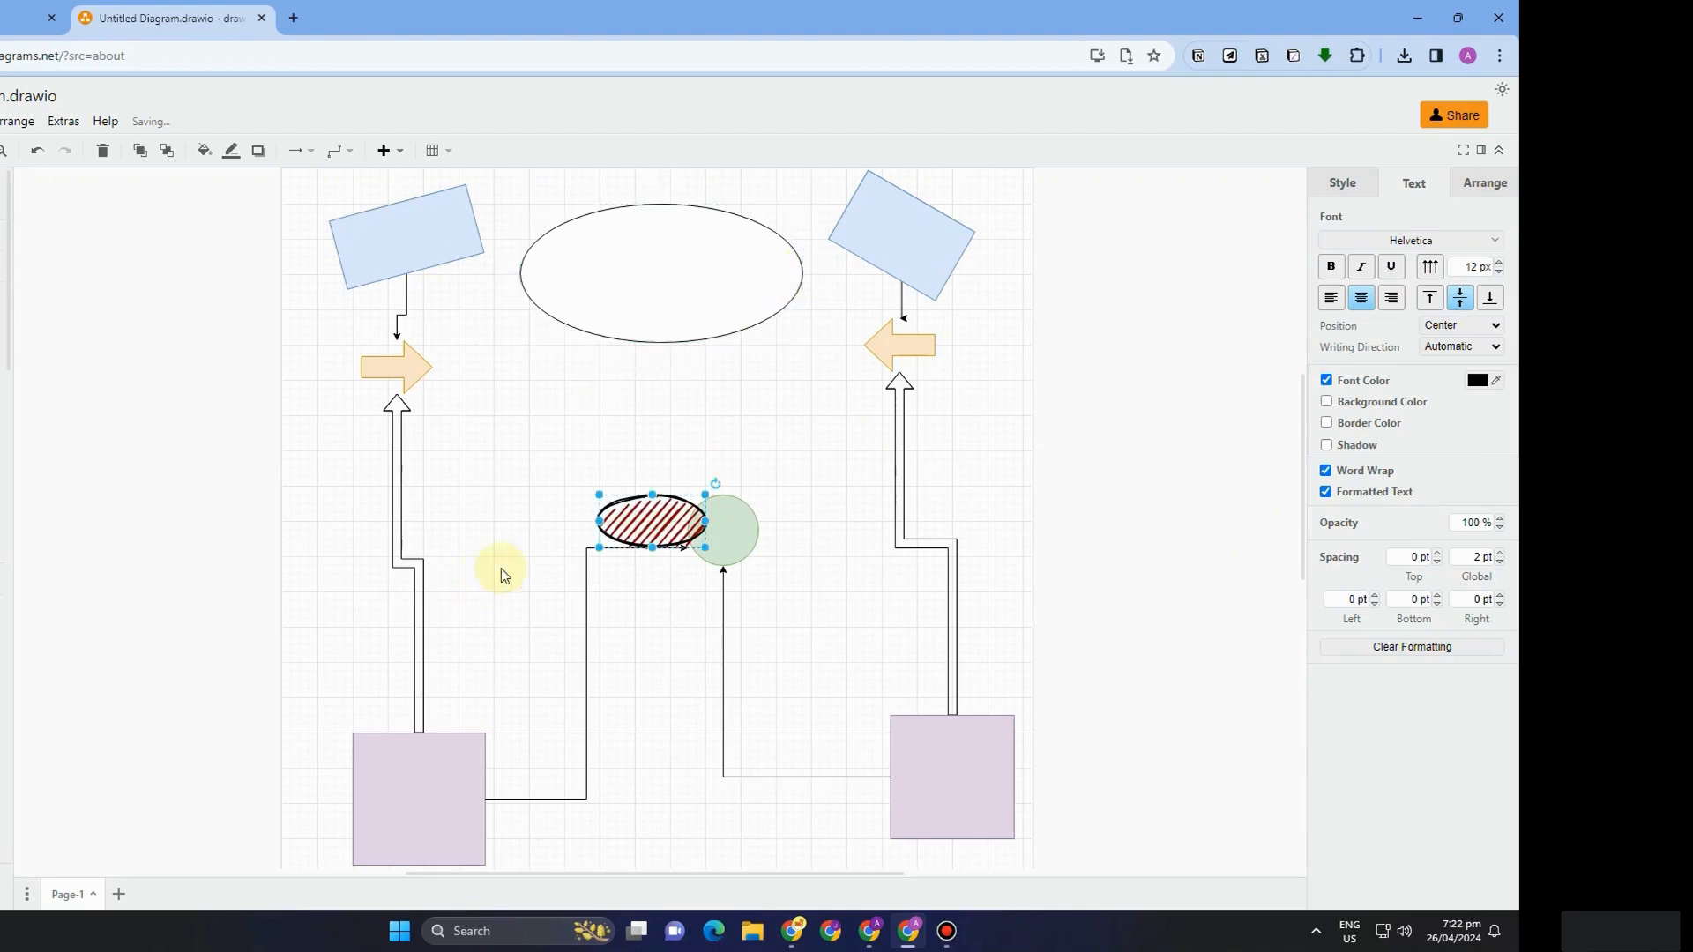
{"action": "mouse_move", "coordinate": [623, 517]}
{"action": "left_mouse_down"}
{"action": "mouse_move", "coordinate": [633, 288]}
{"action": "mouse_move", "coordinate": [741, 248]}
{"action": "left_mouse_up"}
{"action": "left_click_drag", "start_coordinate": [607, 316], "coordinate": [569, 316]}
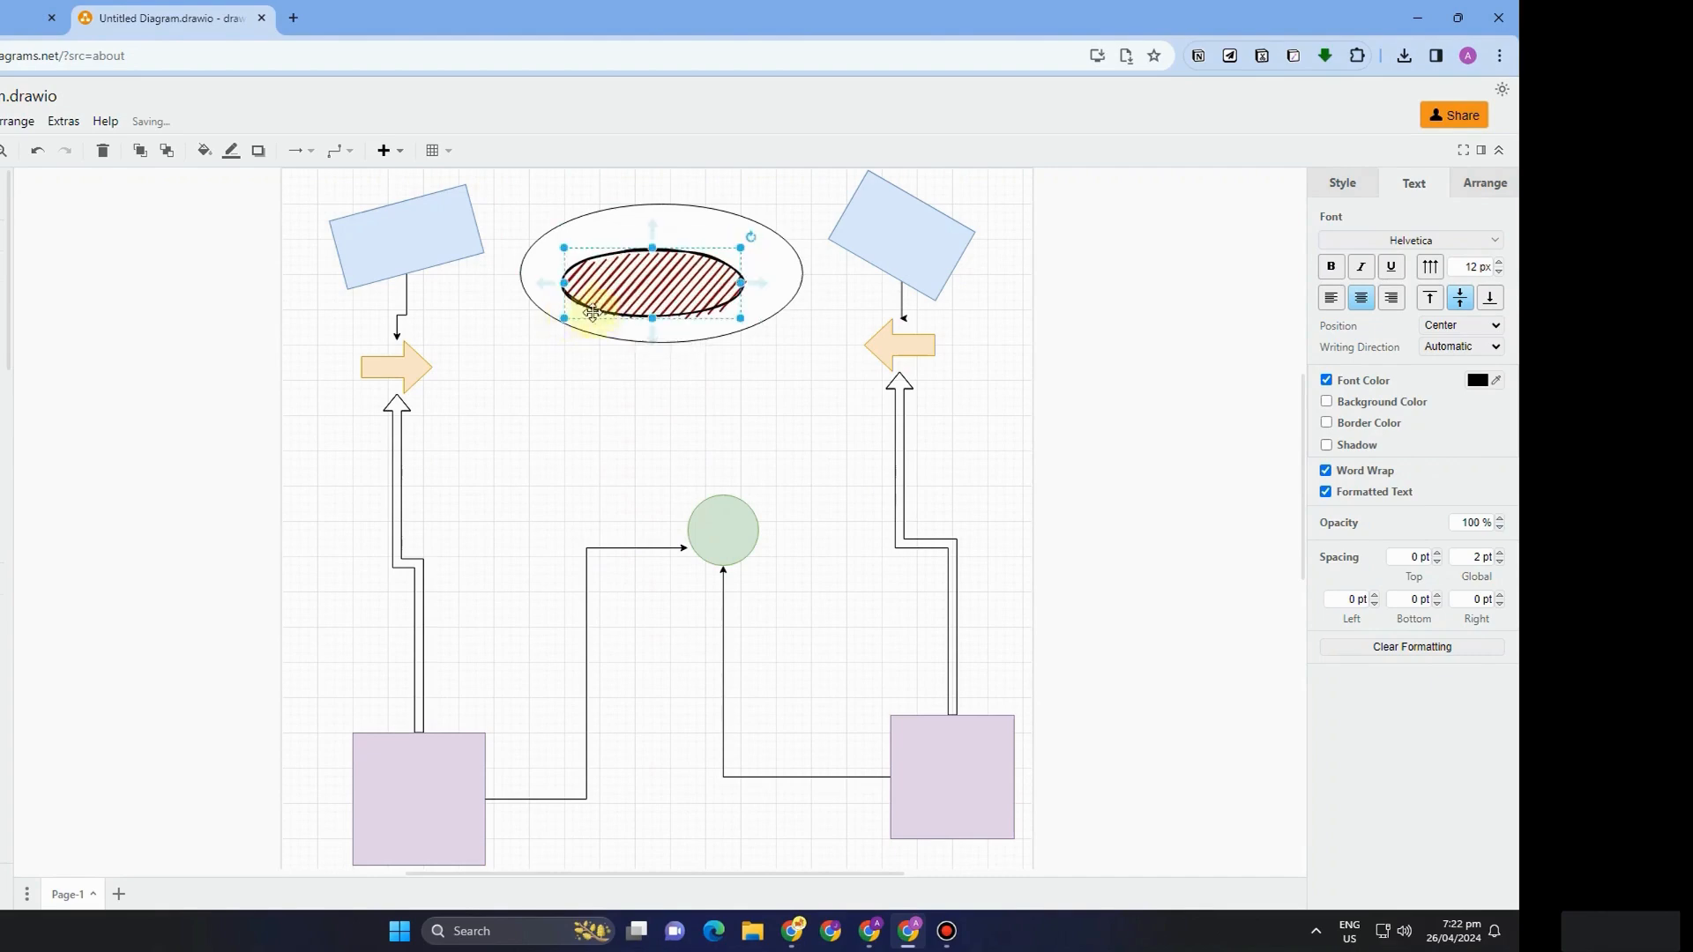
{"action": "left_click_drag", "start_coordinate": [657, 249], "coordinate": [666, 222]}
{"action": "left_click_drag", "start_coordinate": [740, 270], "coordinate": [774, 272]}
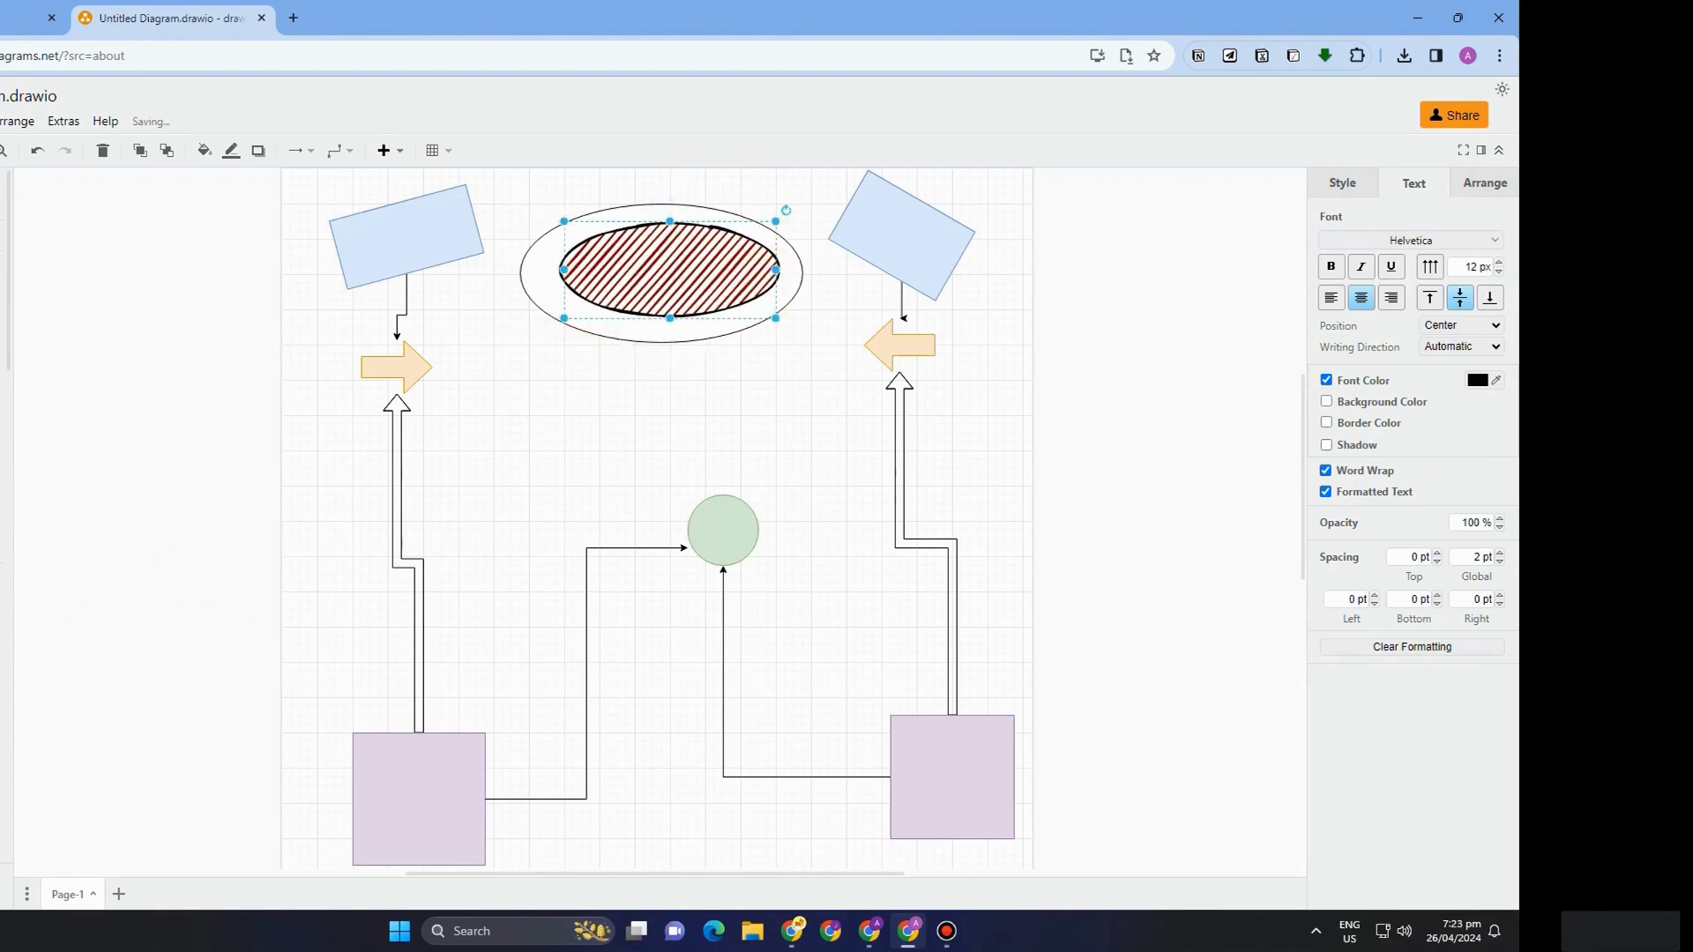
- Place the green-header table directly below the ellipses and replace its first-column values with 1, 2, 3 and 4
{"action": "left_click_drag", "start_coordinate": [646, 521], "coordinate": [667, 422]}
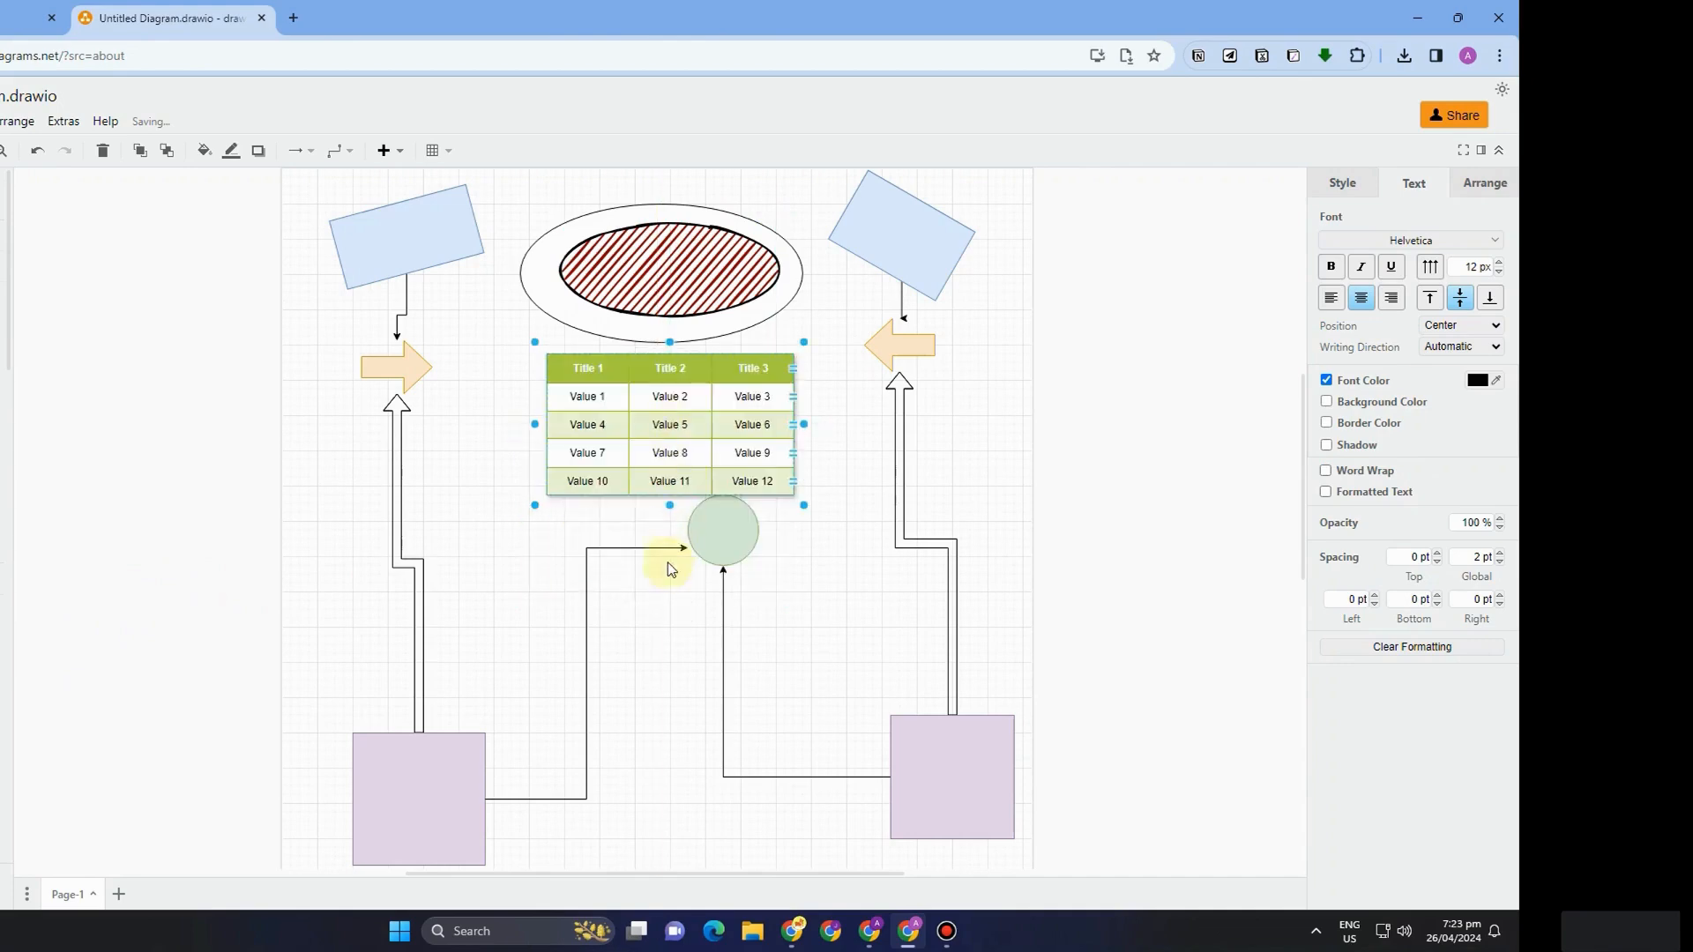
{"action": "scroll", "coordinate": [76, 605], "scroll_direction": "down", "scroll_amount": 4}
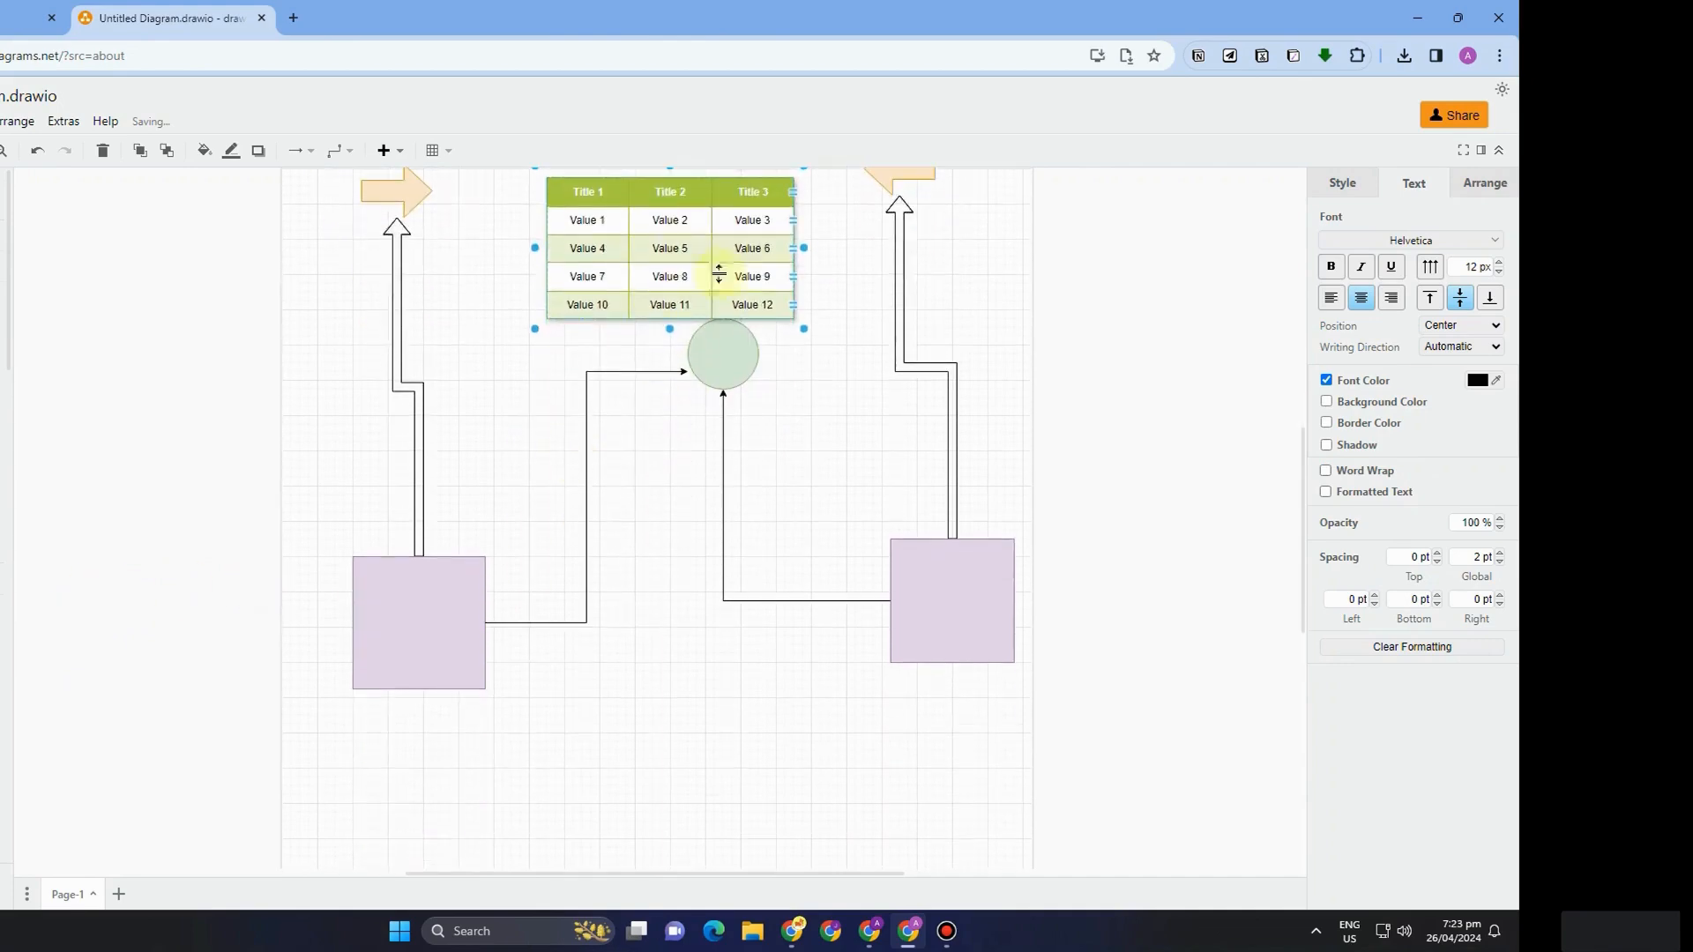
{"action": "double_click", "coordinate": [589, 219]}
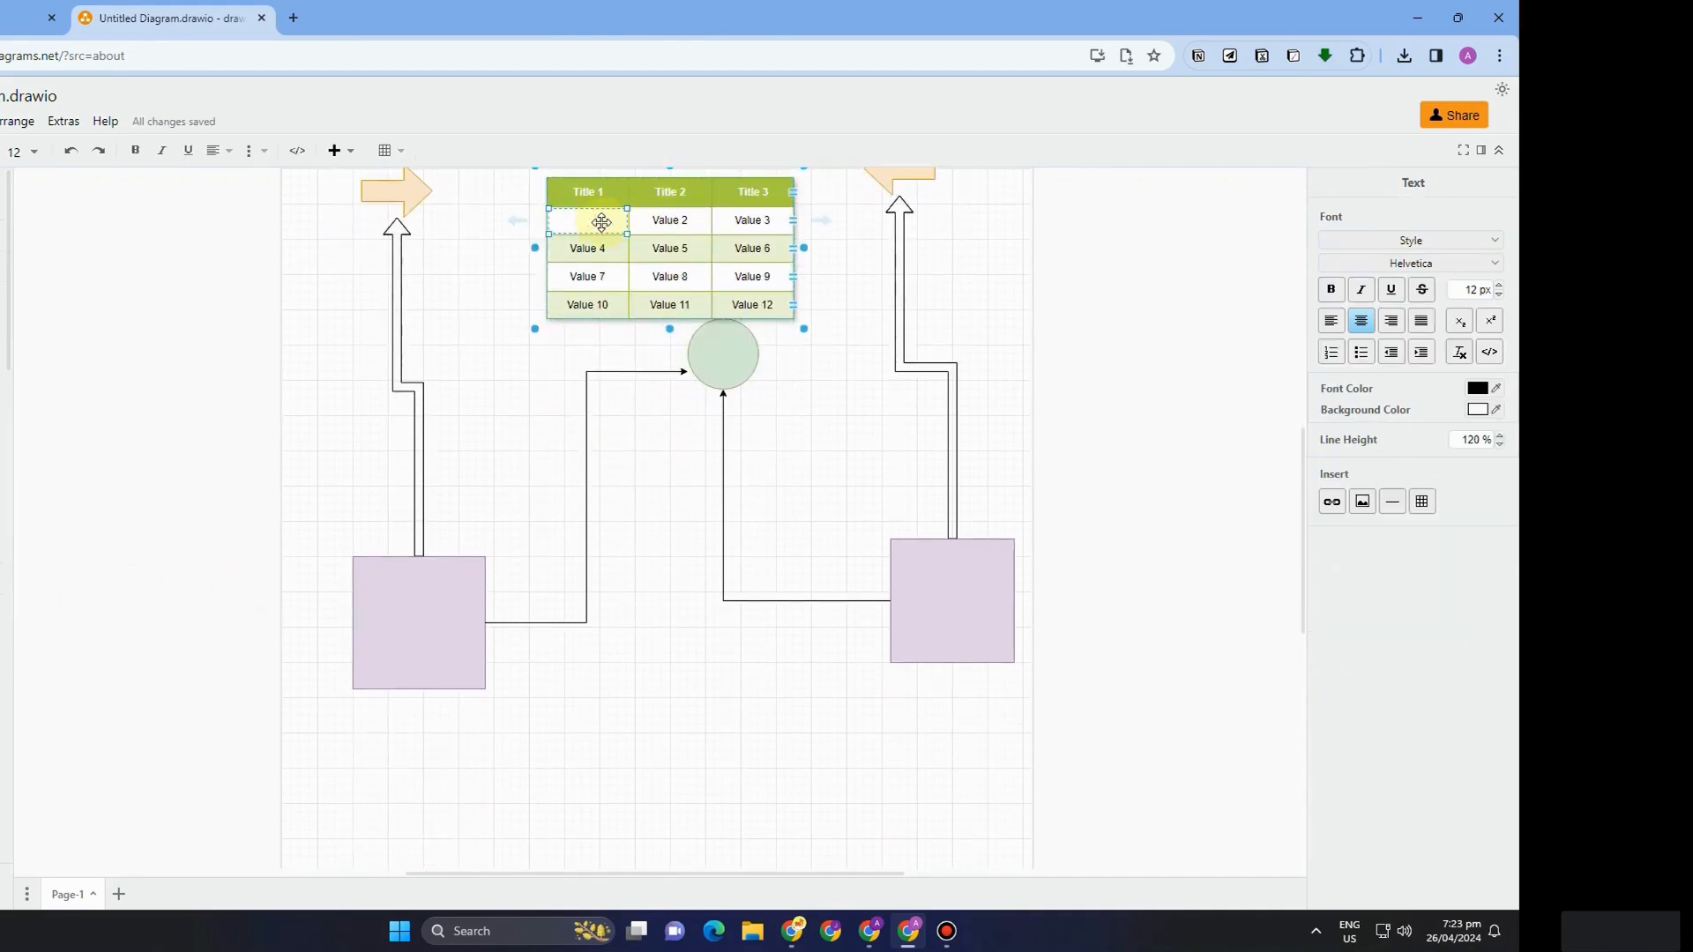
{"action": "double_click", "coordinate": [601, 247]}
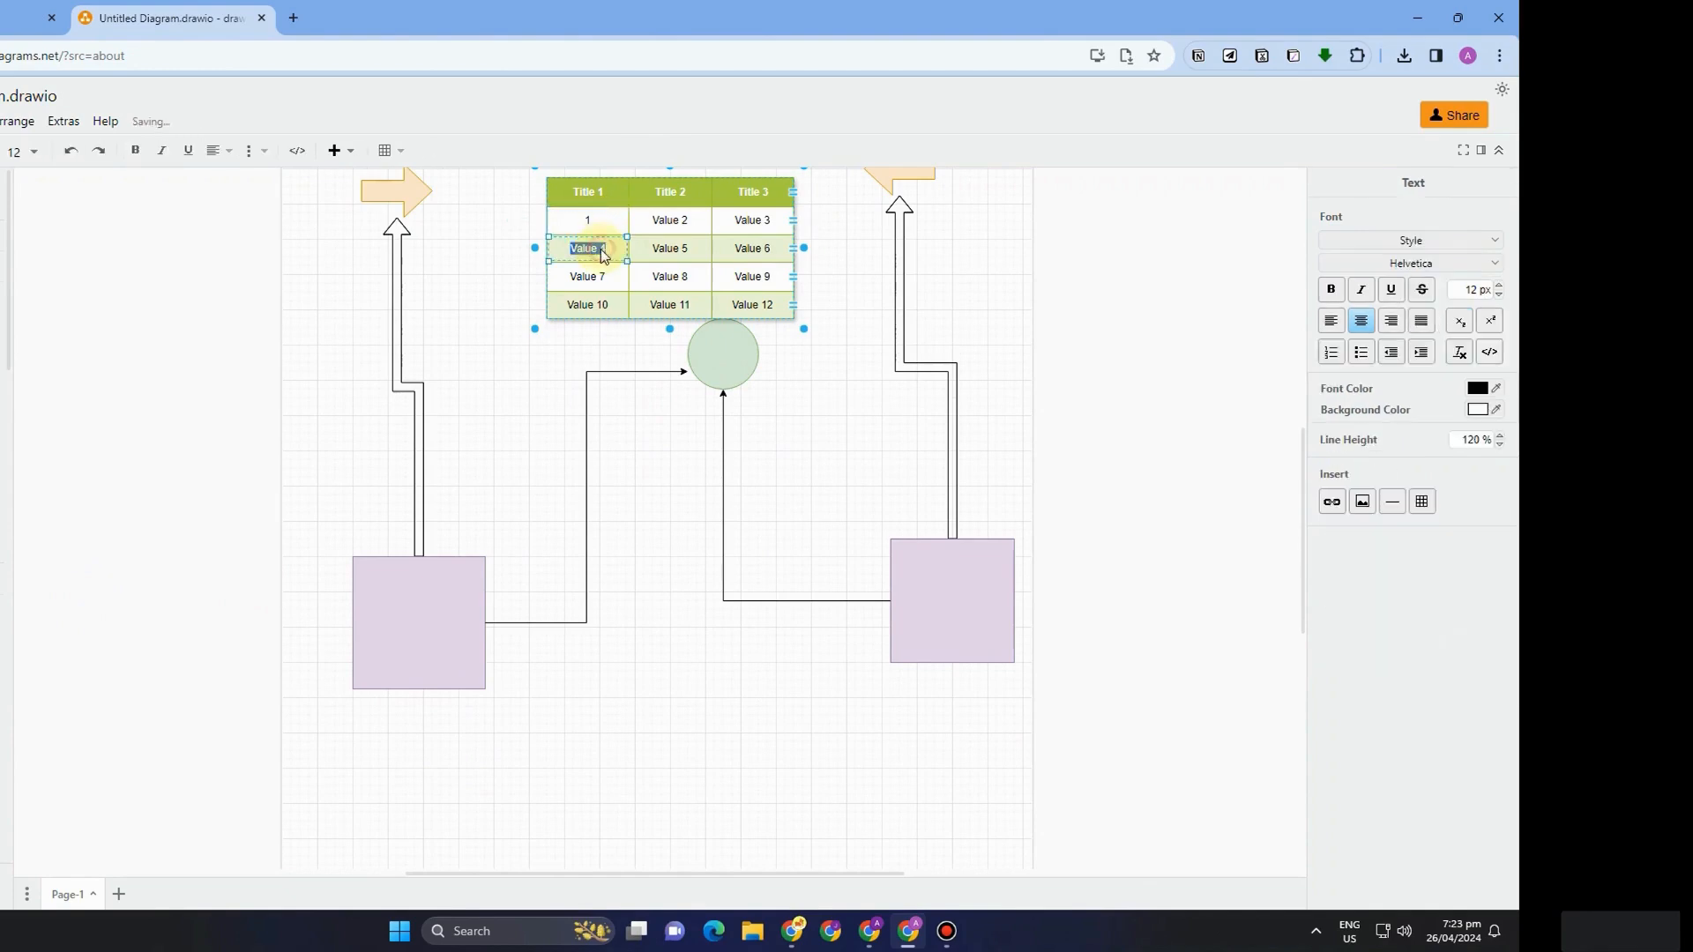
{"action": "double_click", "coordinate": [601, 276]}
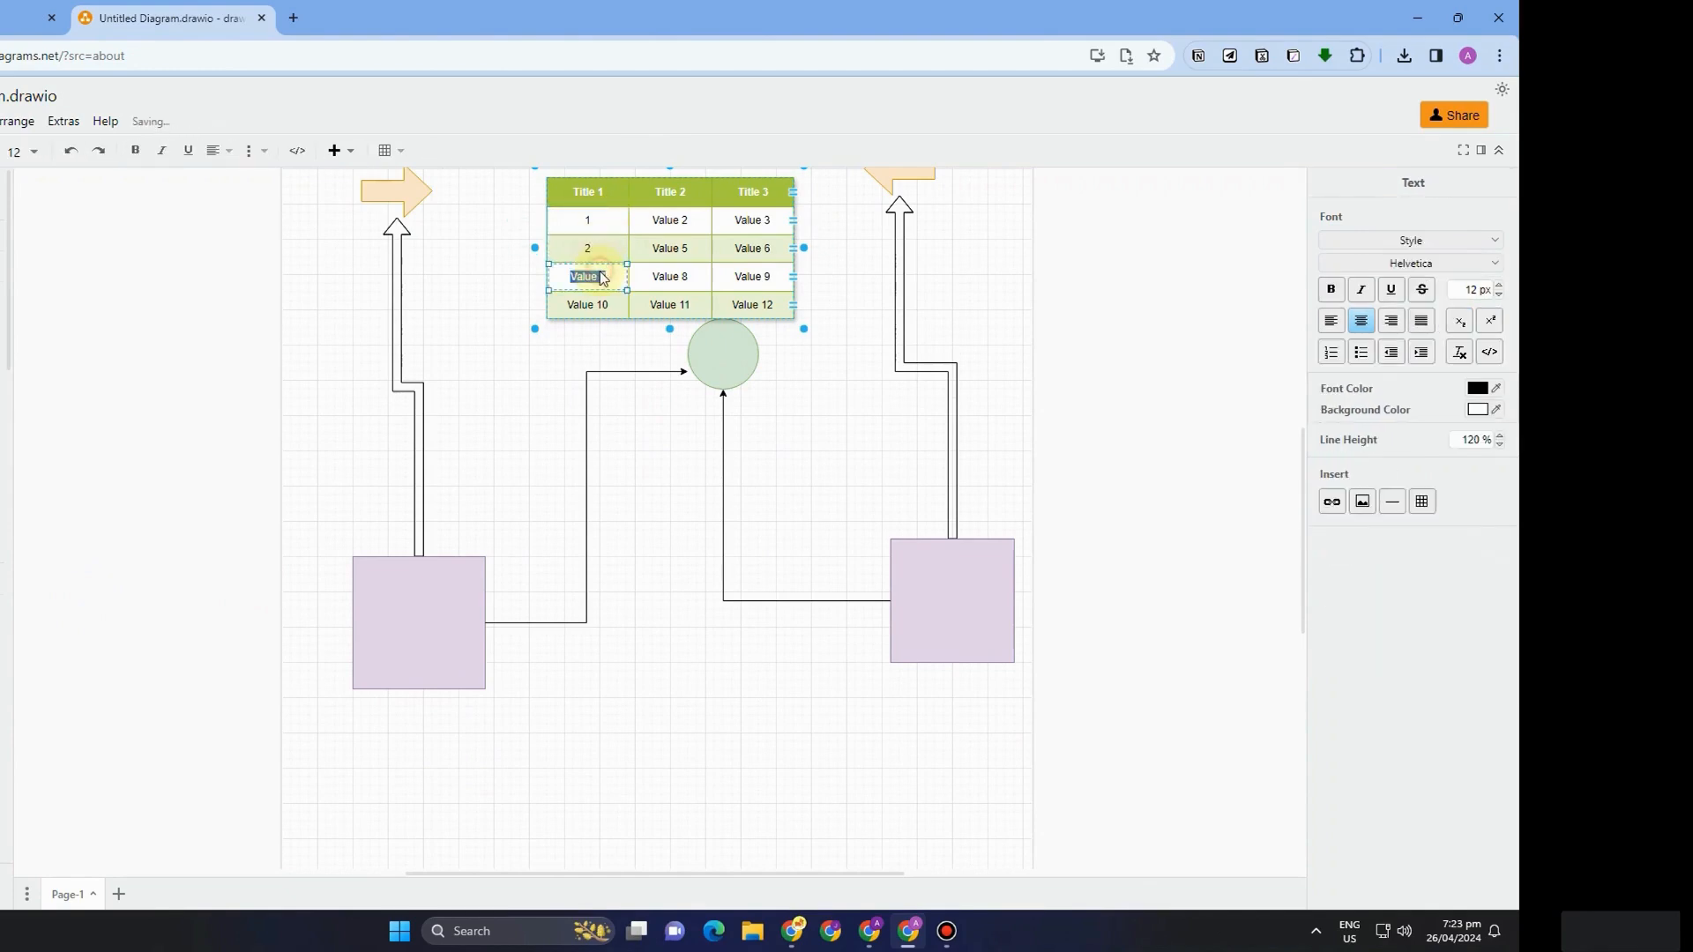
{"action": "type", "text": "3"}
{"action": "double_click", "coordinate": [589, 304]}
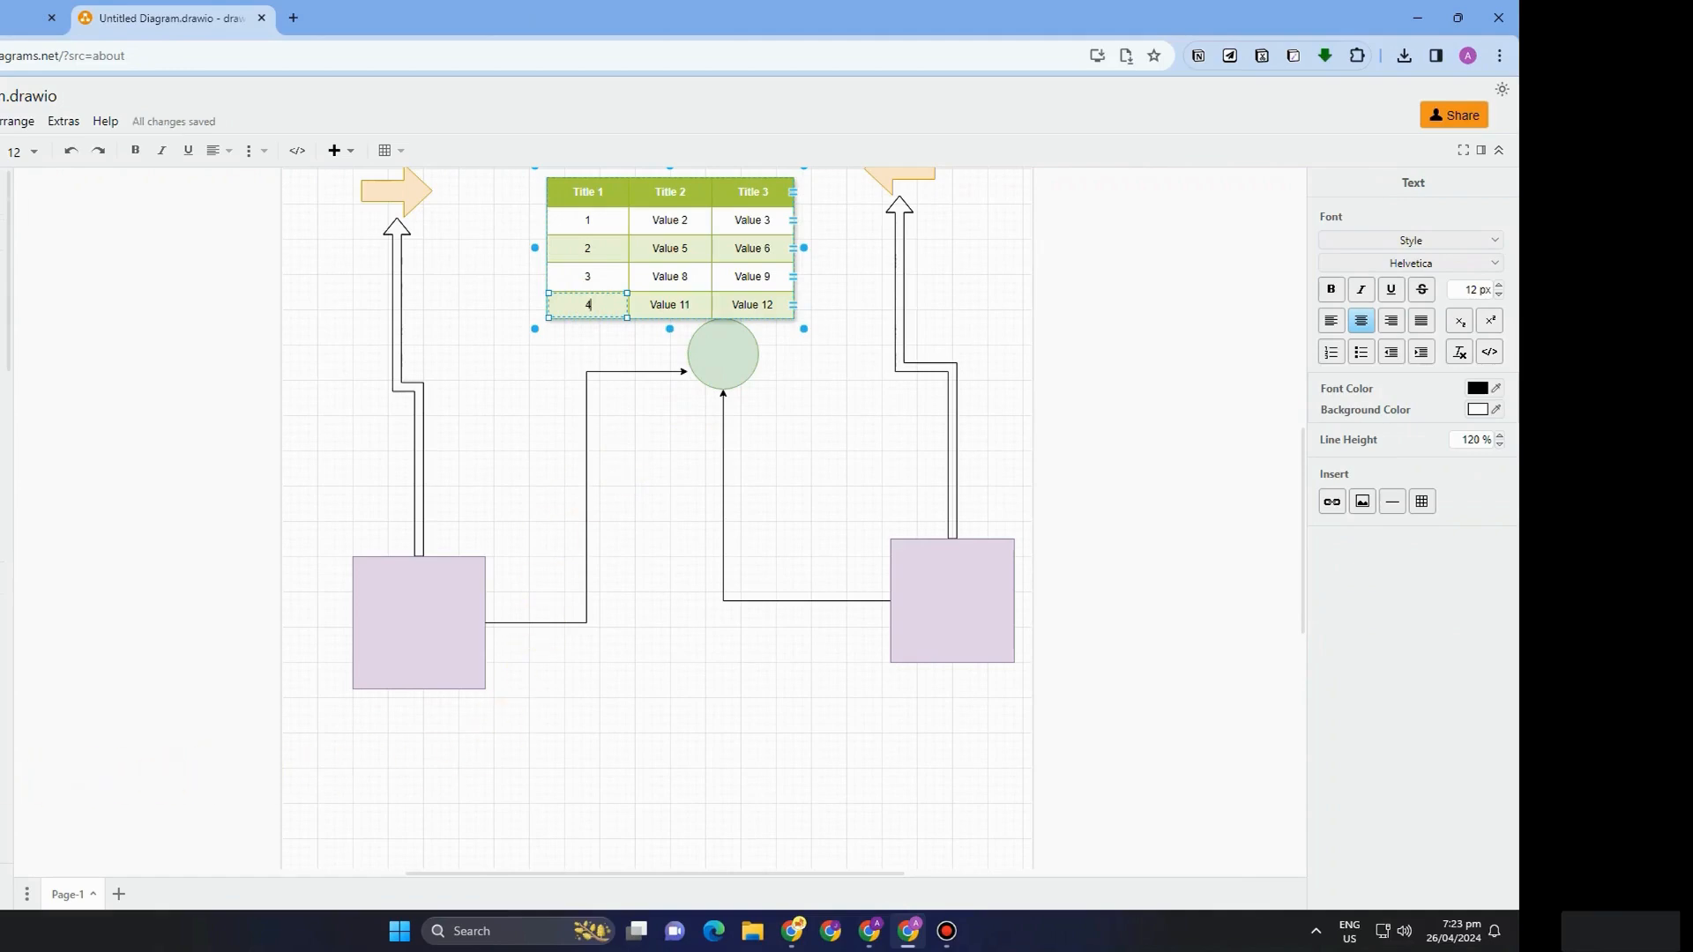
{"action": "scroll", "coordinate": [5, 784], "scroll_direction": "down", "scroll_amount": 7}
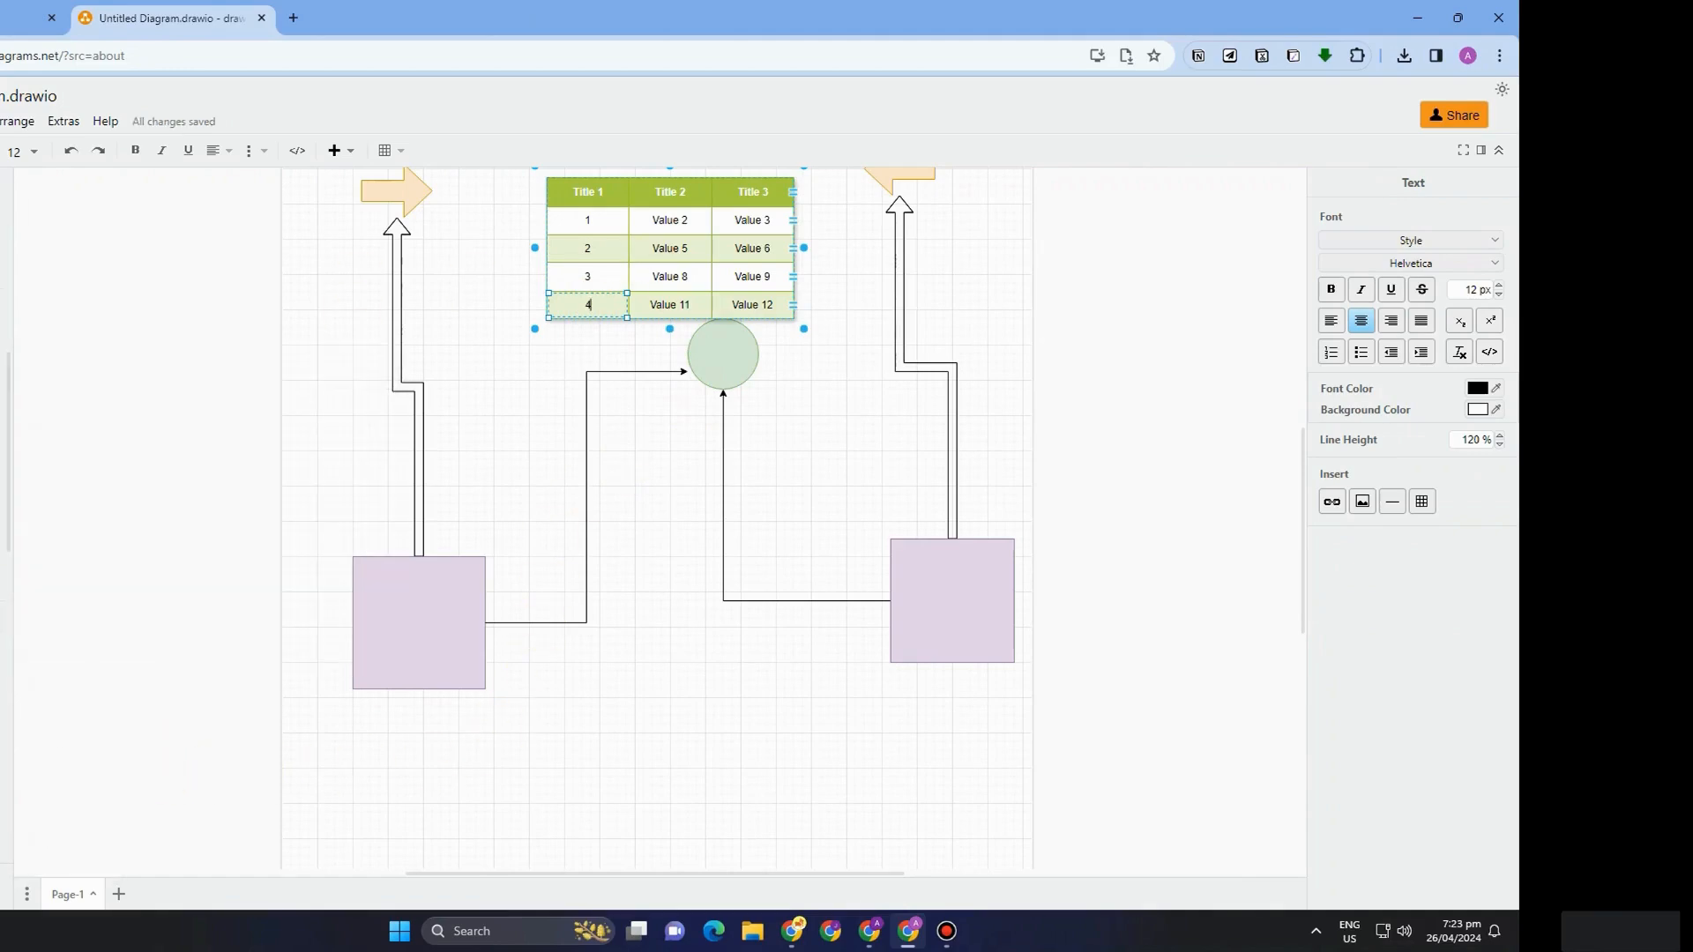
{"action": "left_click_drag", "start_coordinate": [2, 522], "coordinate": [736, 741]}
{"action": "left_click", "coordinate": [798, 750]}
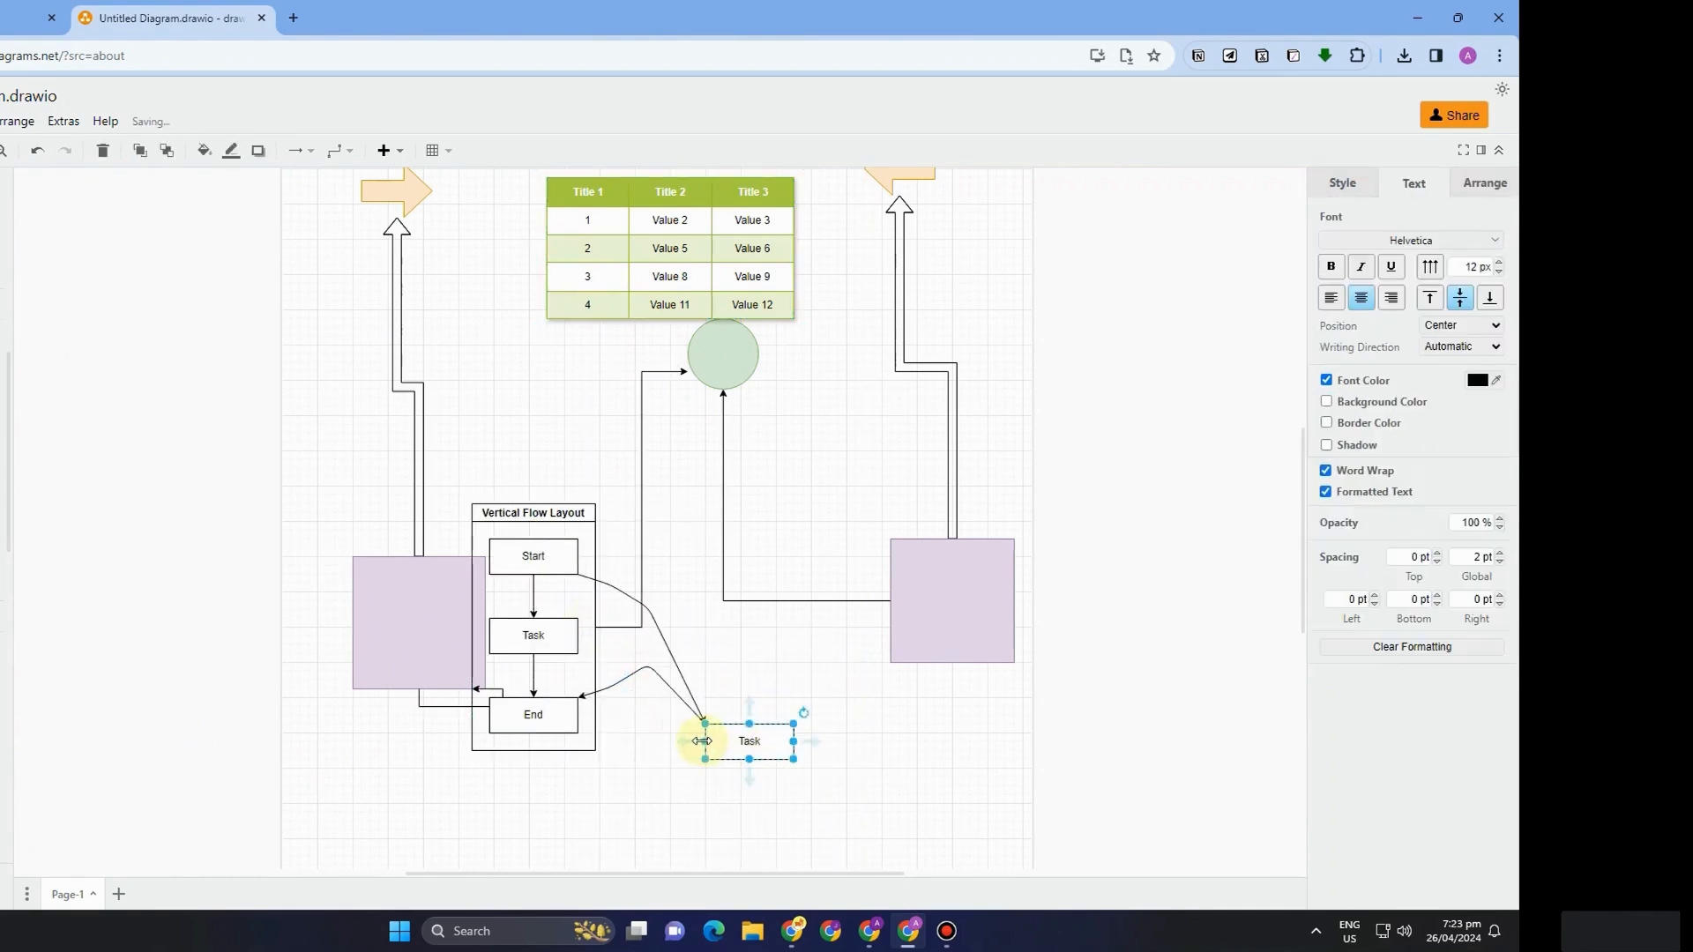
{"action": "key", "text": "ctrl+z"}
{"action": "key", "text": "ctrl+z"}
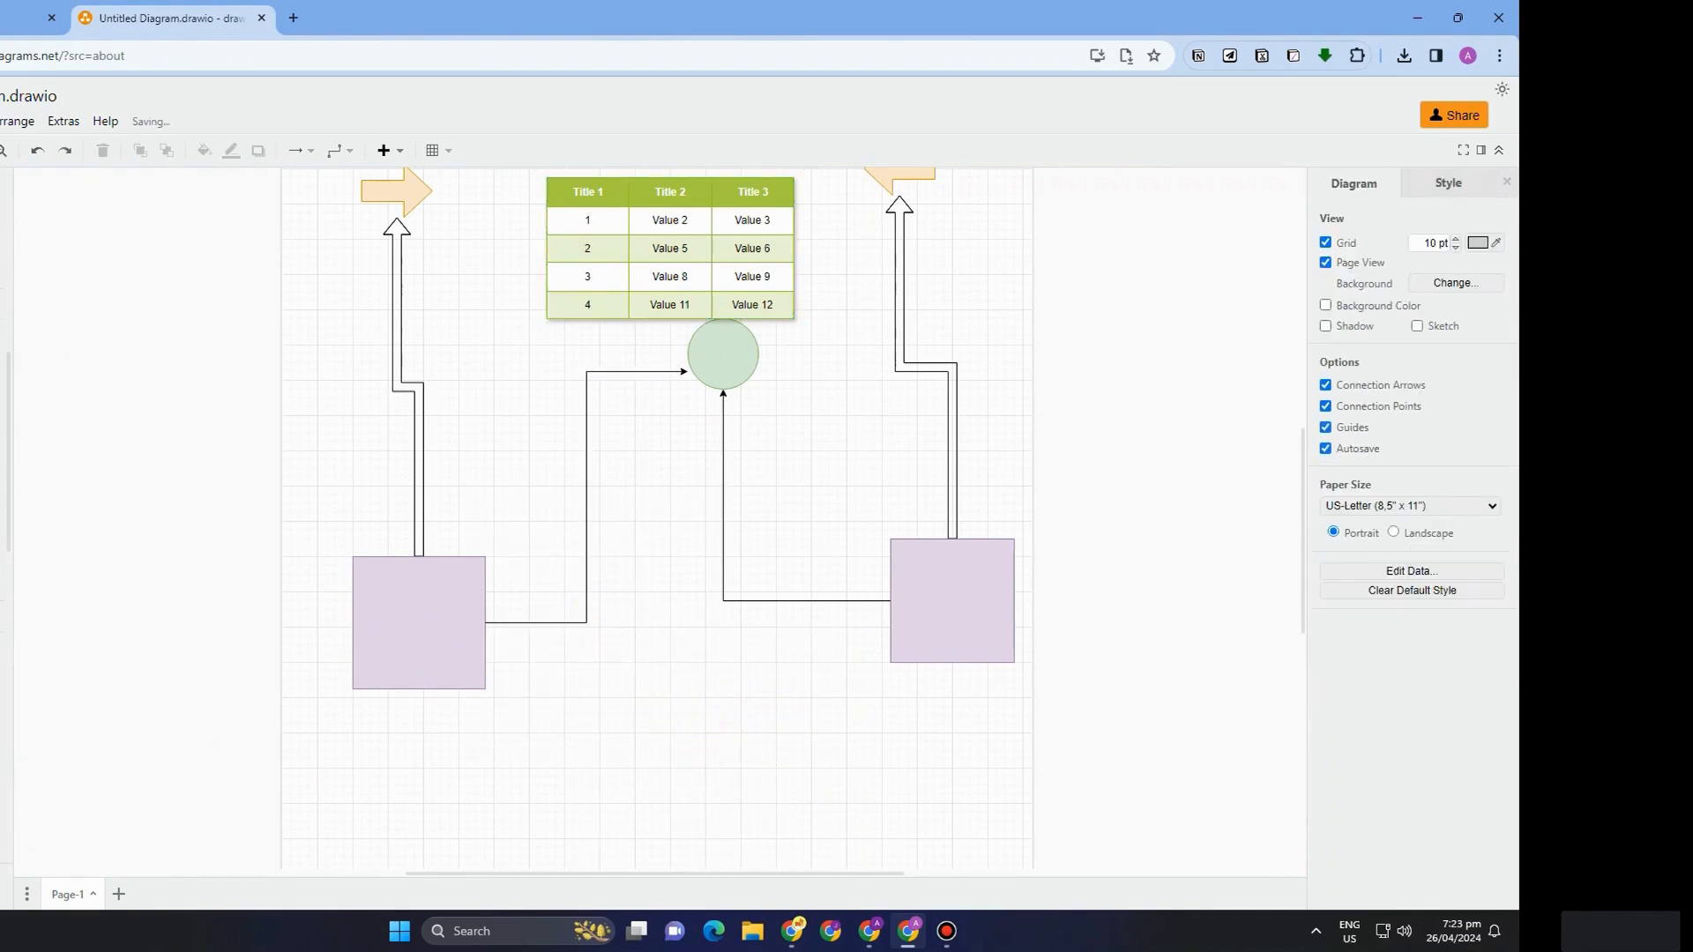
- Insert an Orgchart container below and between the two squares and extend its left edge slightly outward
{"action": "left_click_drag", "start_coordinate": [1, 599], "coordinate": [564, 664]}
{"action": "left_click", "coordinate": [517, 680]}
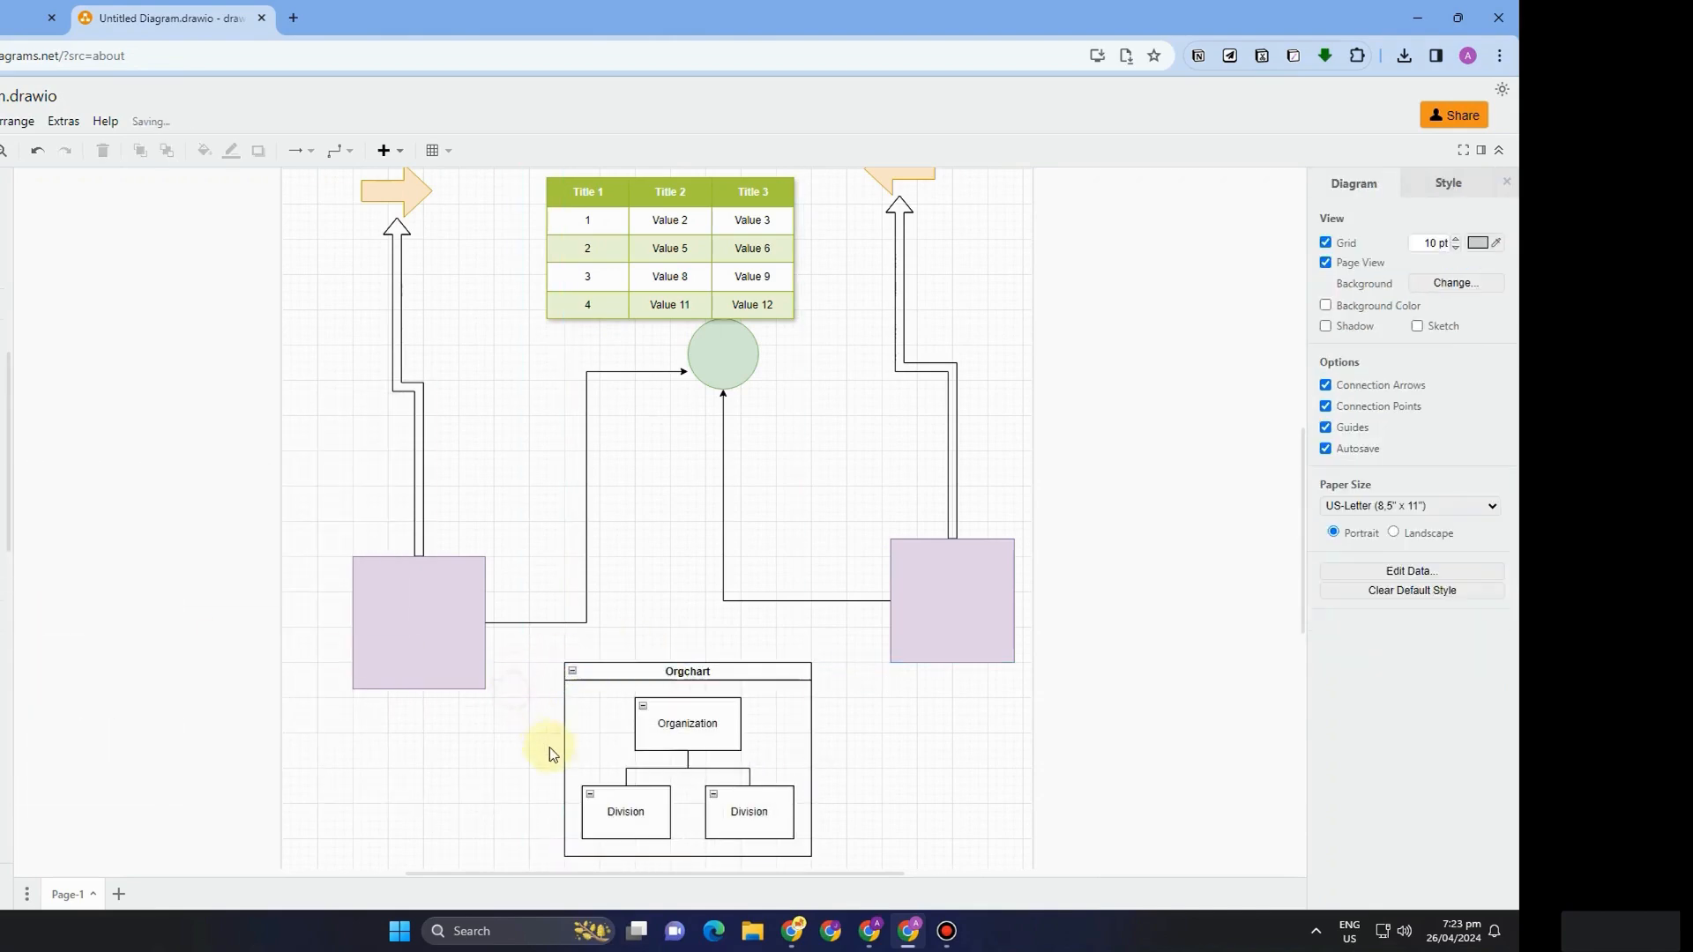
{"action": "left_click", "coordinate": [567, 754]}
{"action": "mouse_move", "coordinate": [564, 758]}
{"action": "left_mouse_down"}
{"action": "mouse_move", "coordinate": [451, 702]}
{"action": "mouse_move", "coordinate": [549, 738]}
{"action": "left_mouse_up"}
{"action": "left_click", "coordinate": [839, 742]}
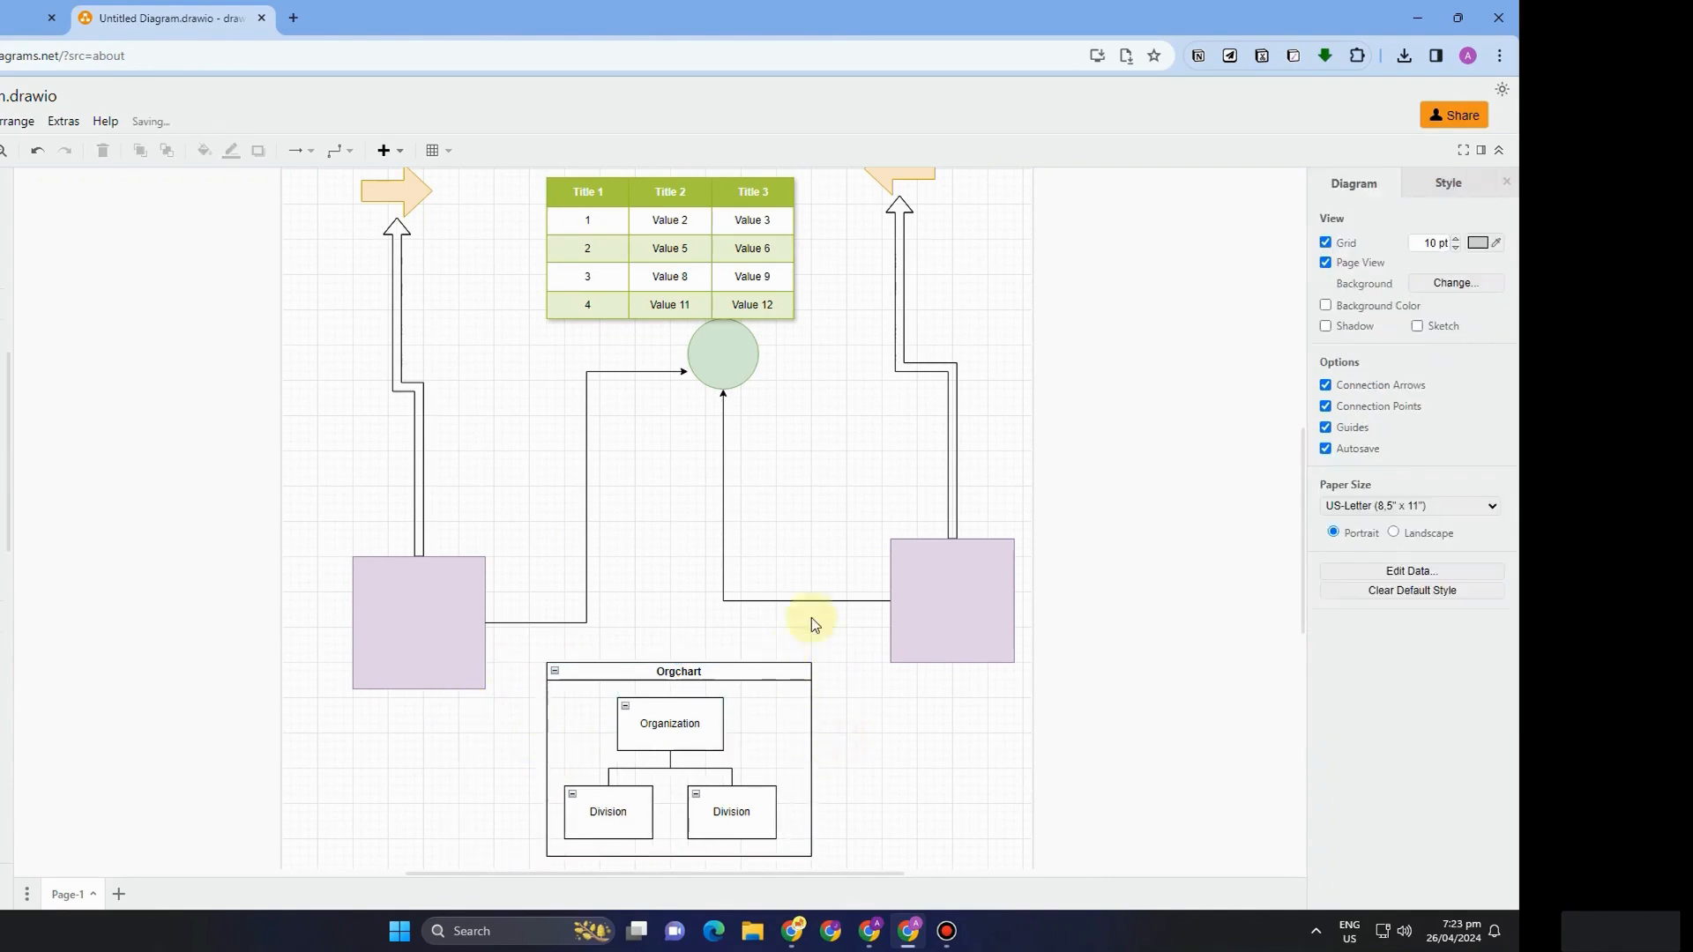
- Make a copy of the whole diagram file
{"action": "scroll", "coordinate": [1040, 478], "scroll_direction": "up", "scroll_amount": 5}
{"action": "scroll", "coordinate": [1086, 528], "scroll_direction": "down", "scroll_amount": 1}
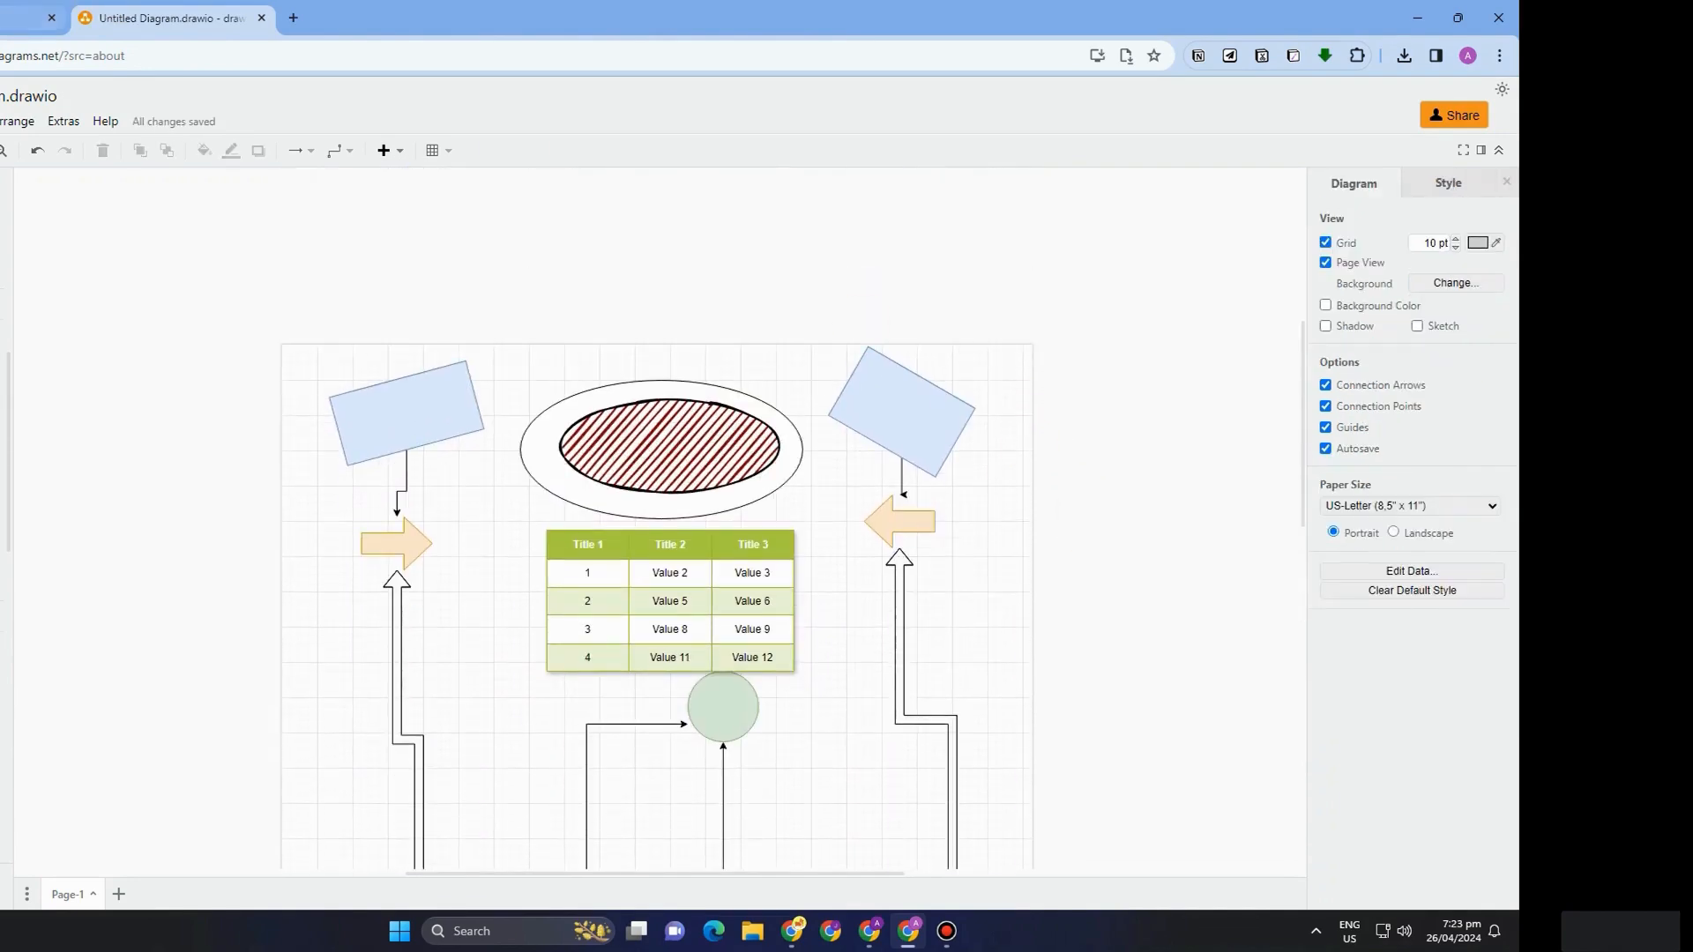
{"action": "left_click", "coordinate": [0, 121]}
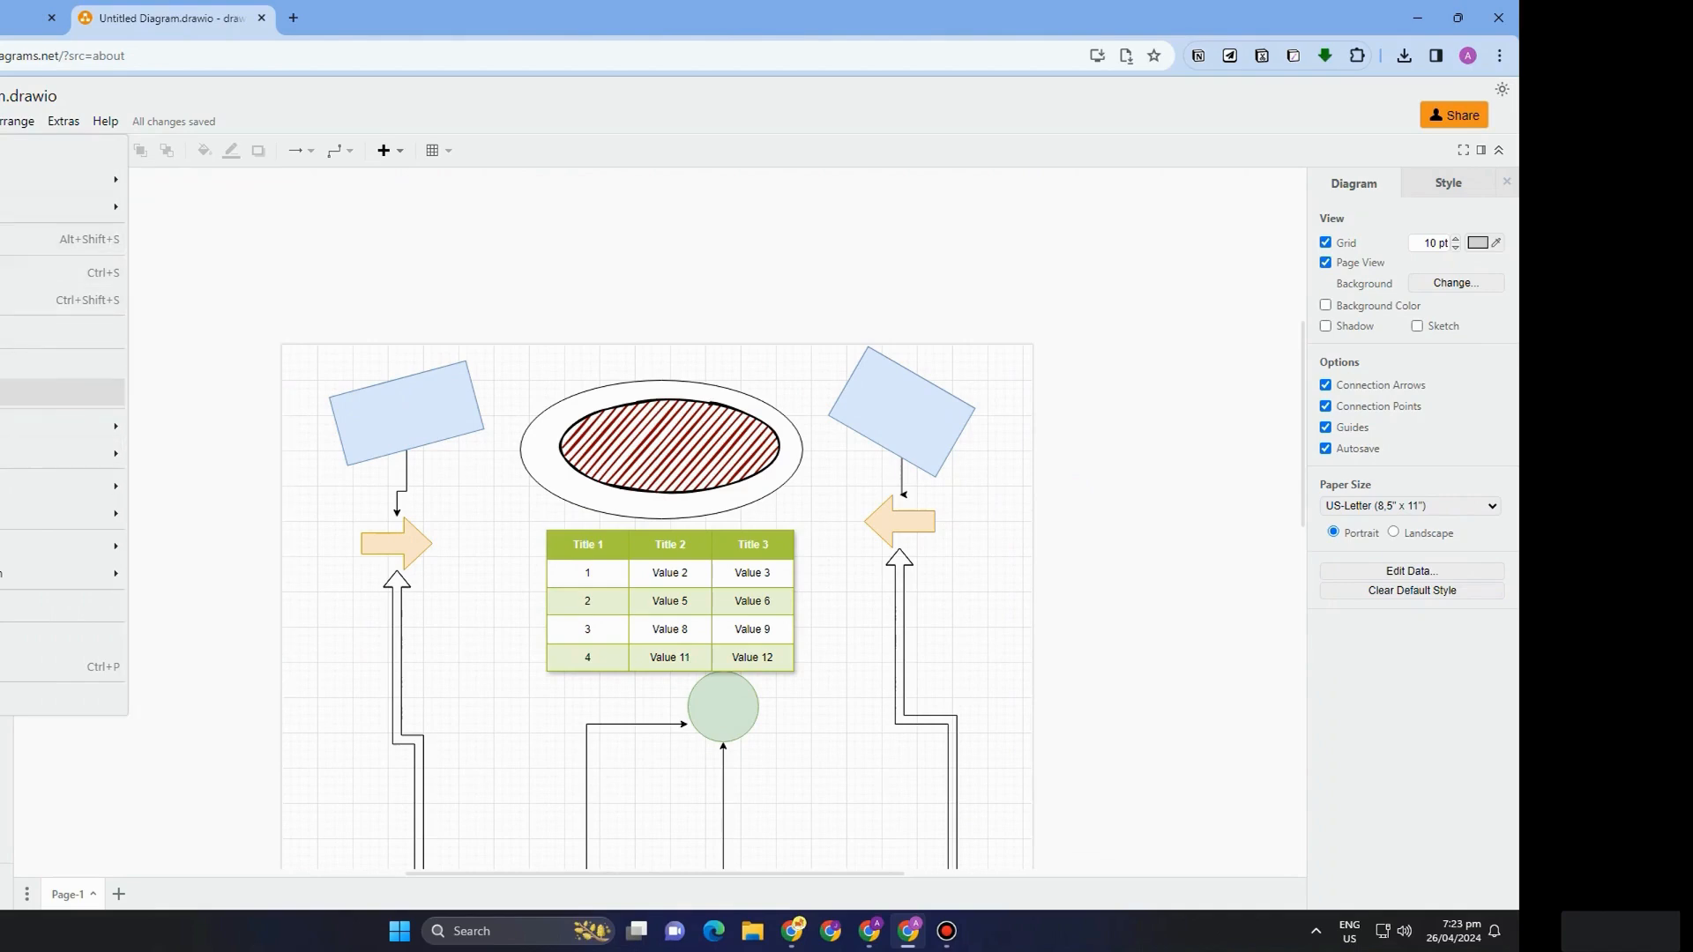
{"action": "left_click", "coordinate": [4, 392]}
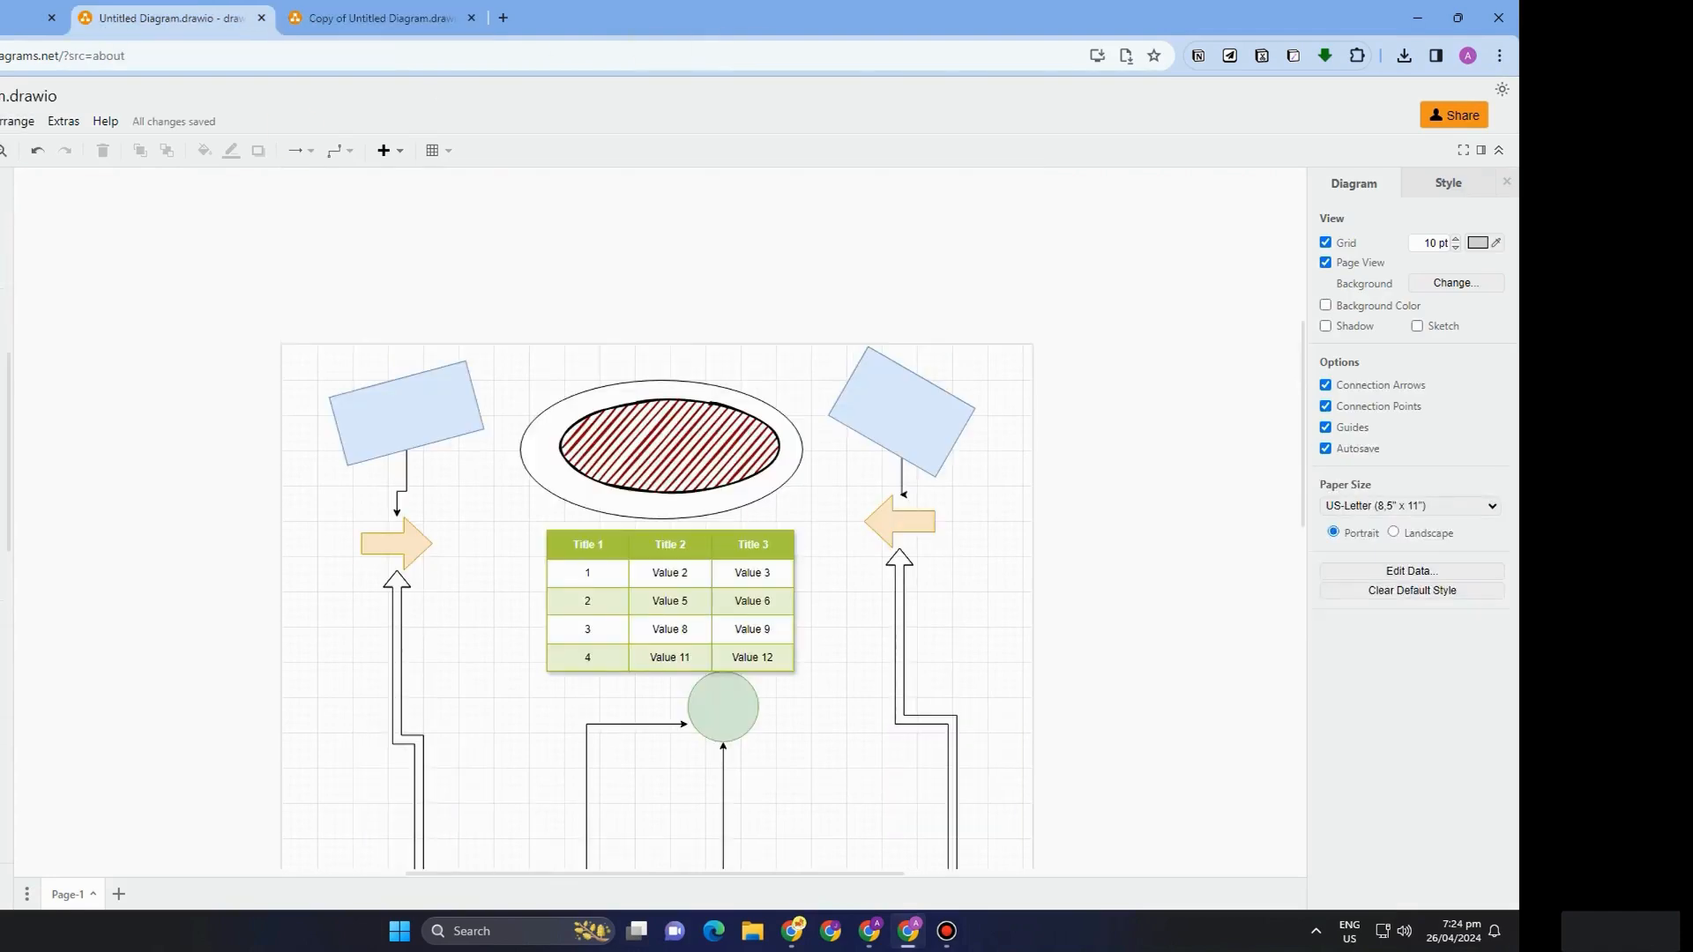
- Export the diagram as a PDF that includes a copy of the diagram, and save it as Untitled Diagram.drawio.pdf to Device
{"action": "left_click", "coordinate": [2, 121]}
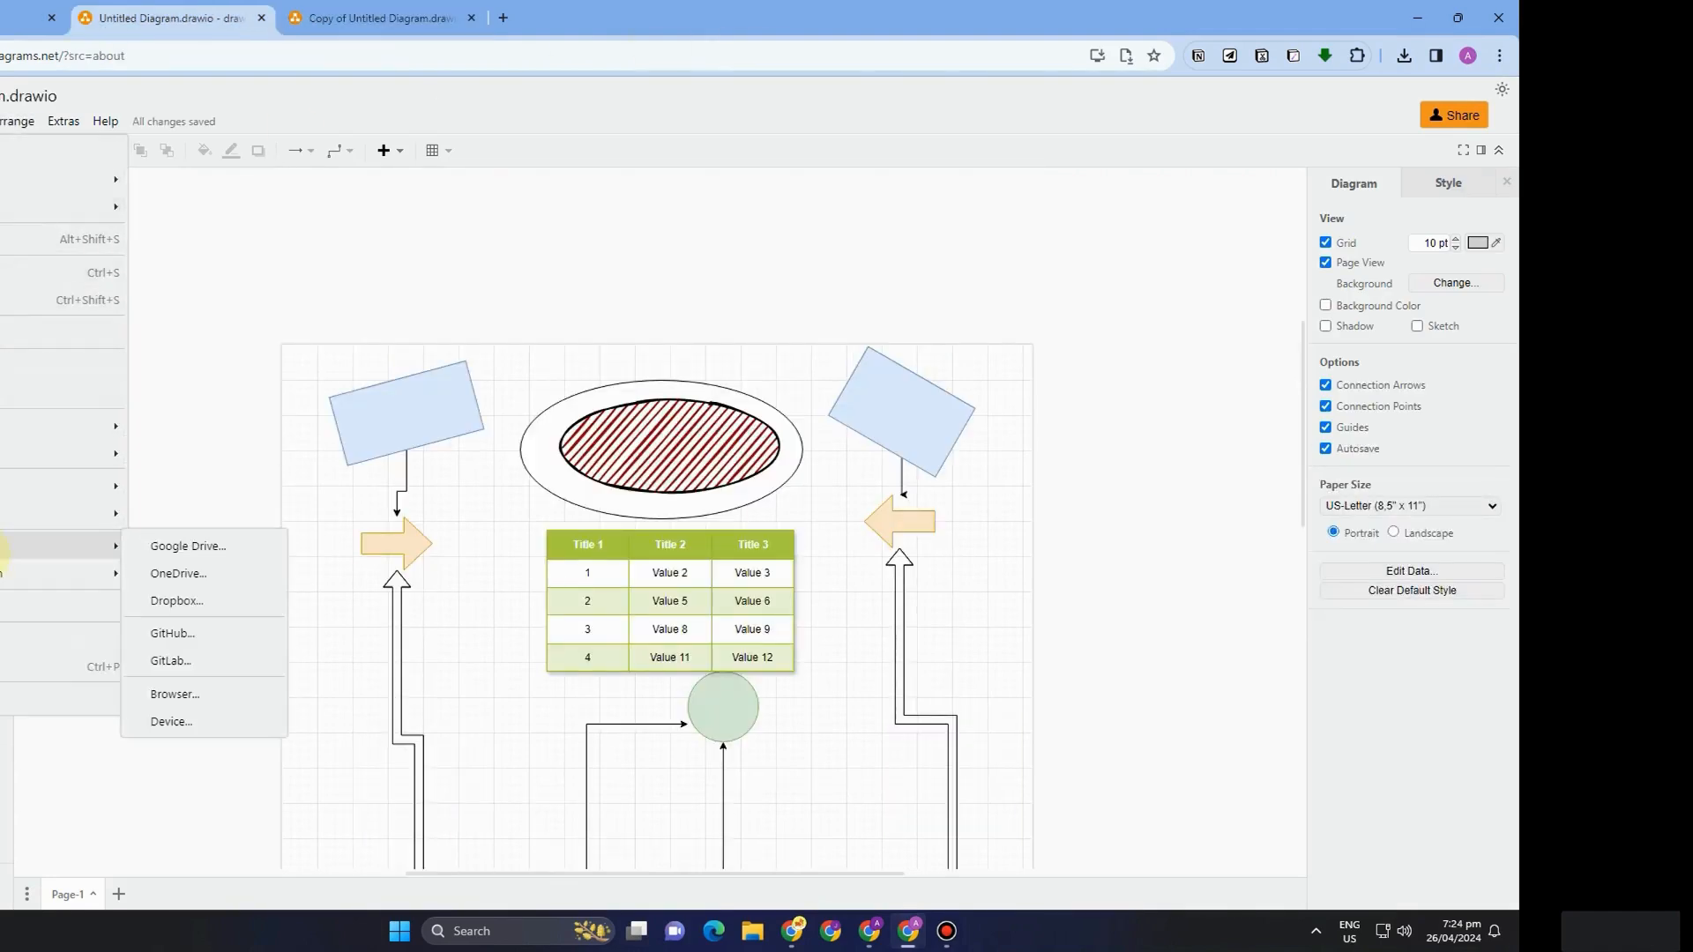
{"action": "mouse_move", "coordinate": [3, 454]}
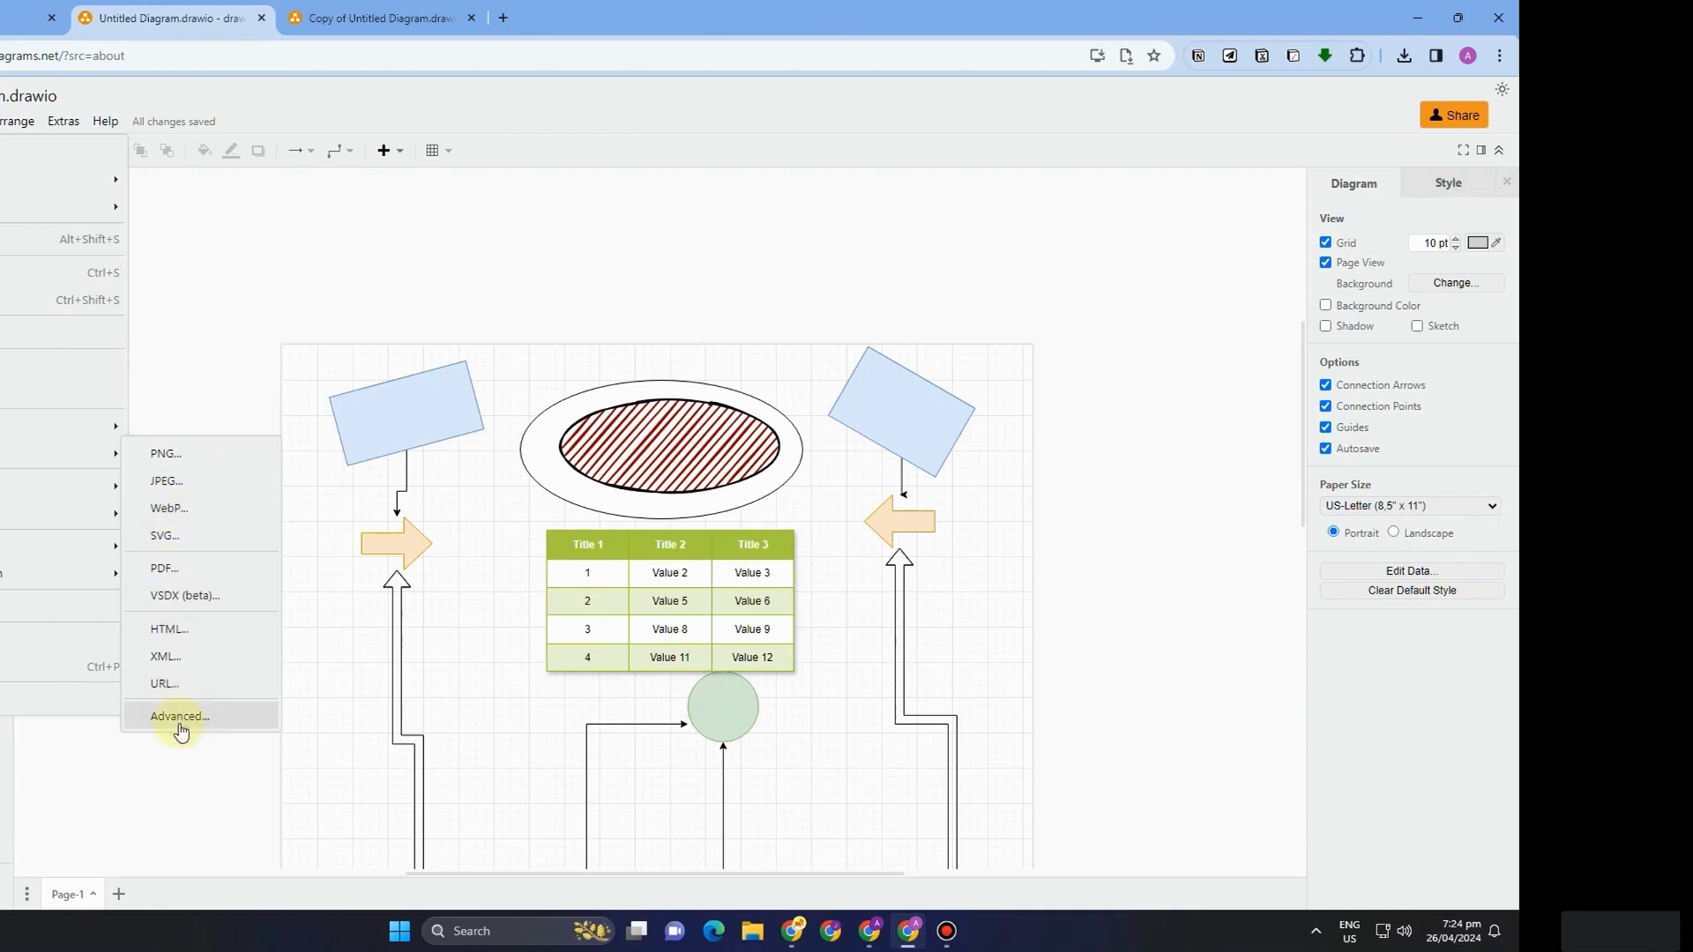
{"action": "left_click", "coordinate": [169, 570]}
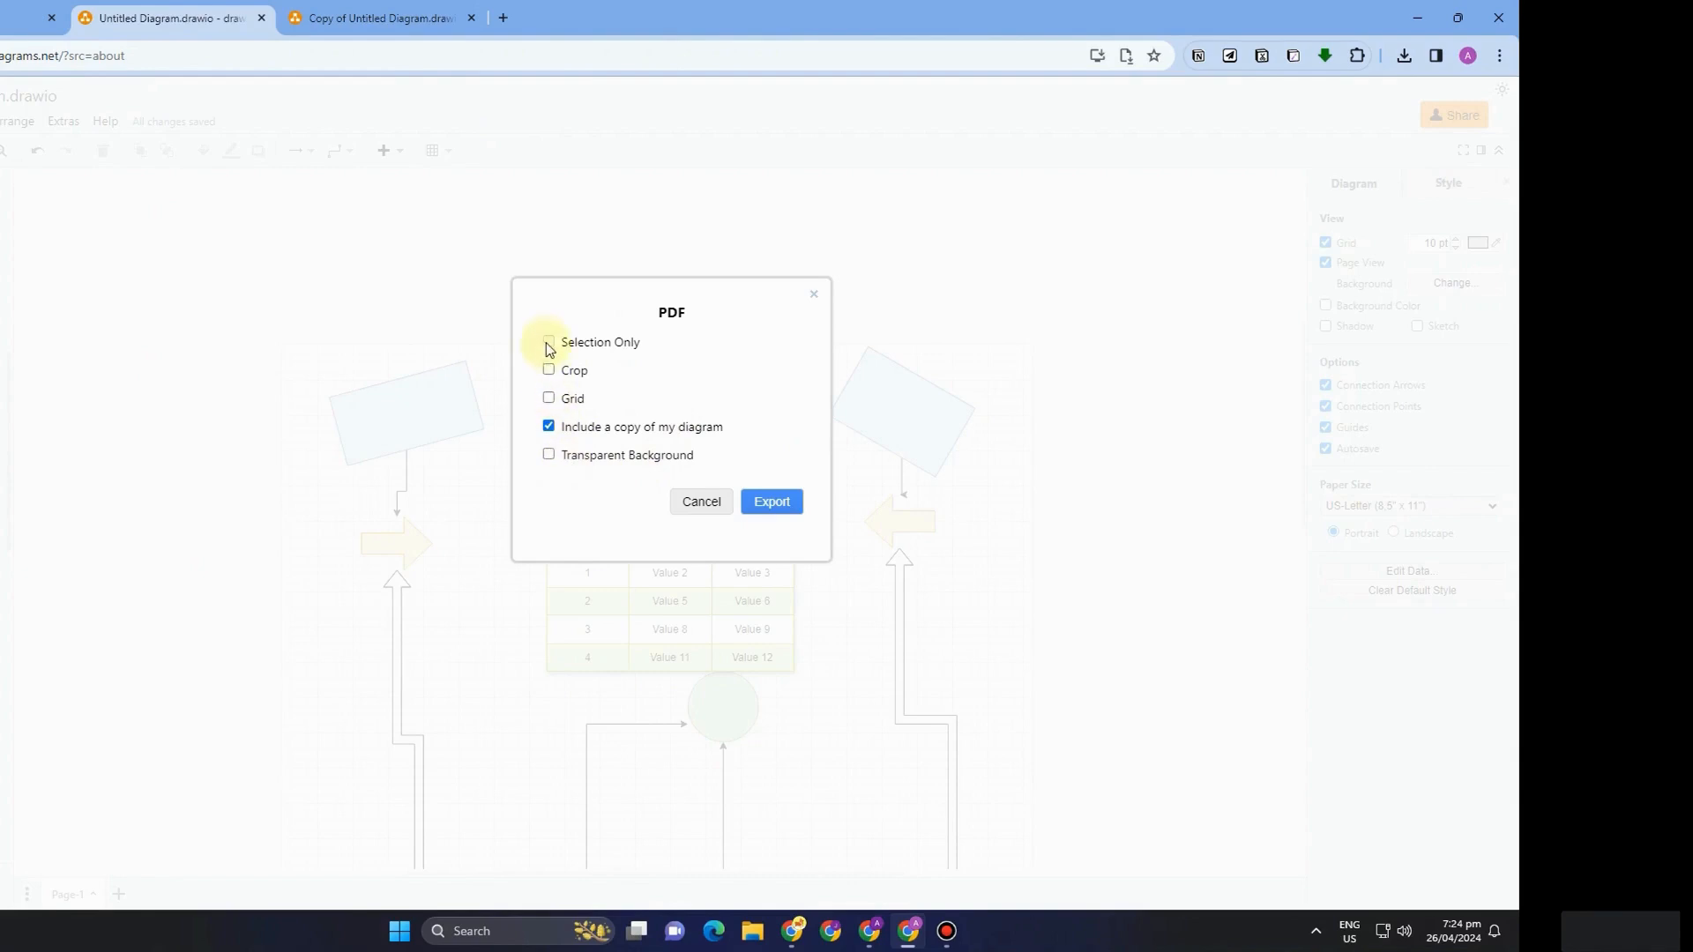
{"action": "left_click", "coordinate": [760, 501]}
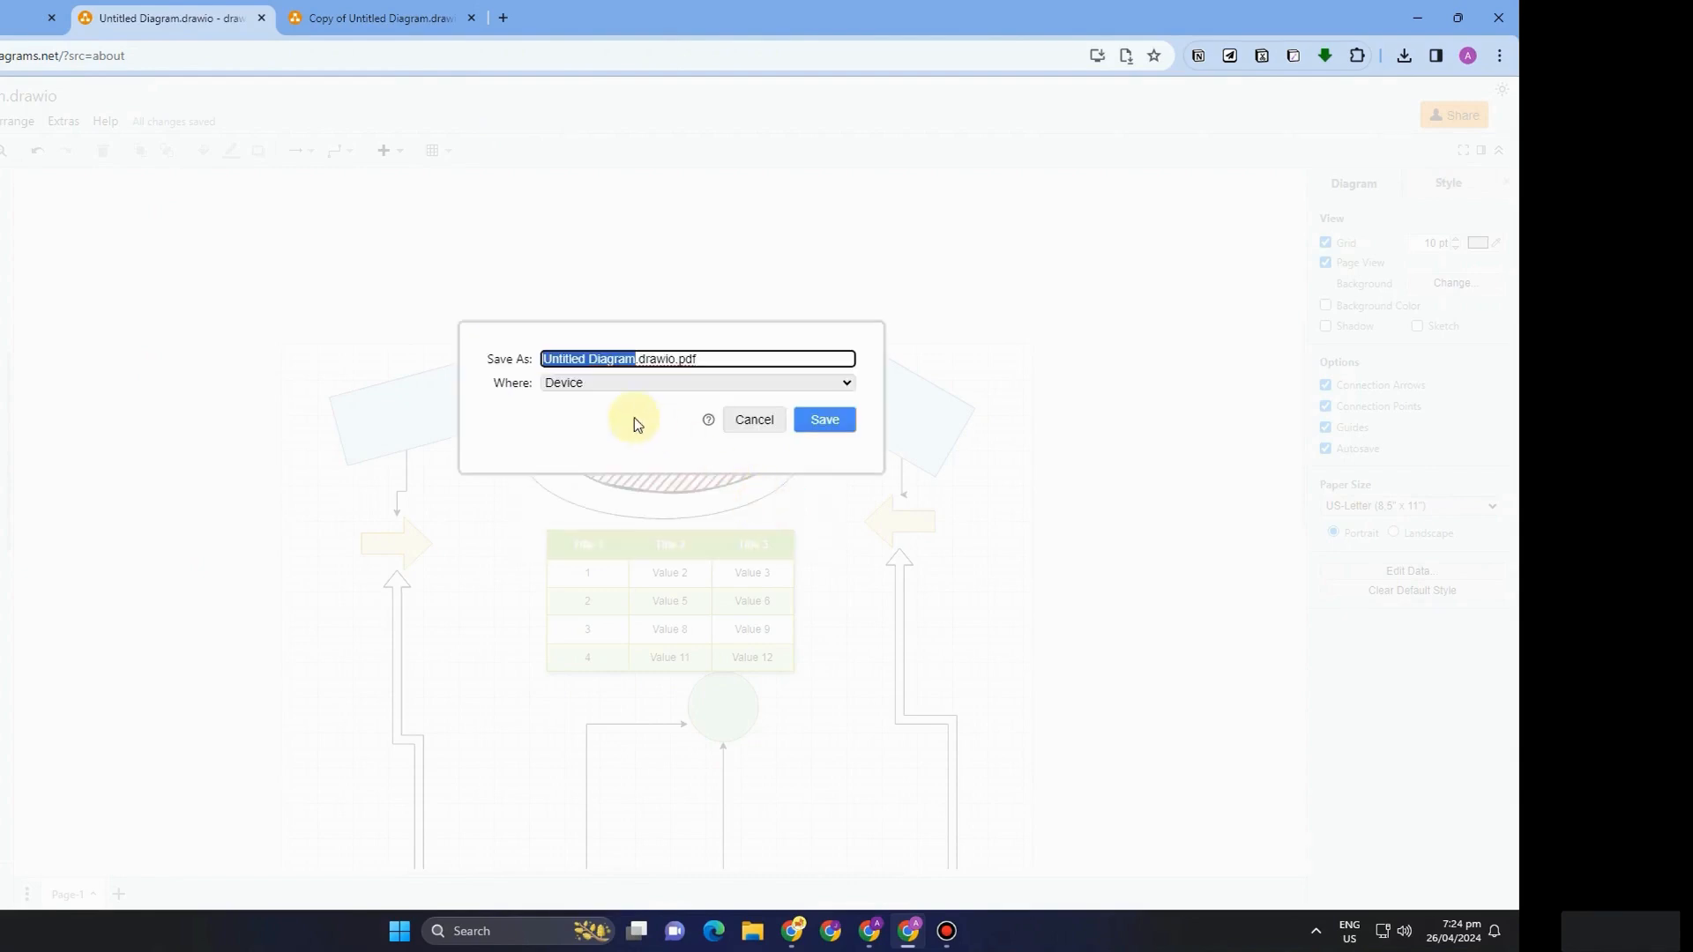
{"action": "left_click", "coordinate": [742, 382]}
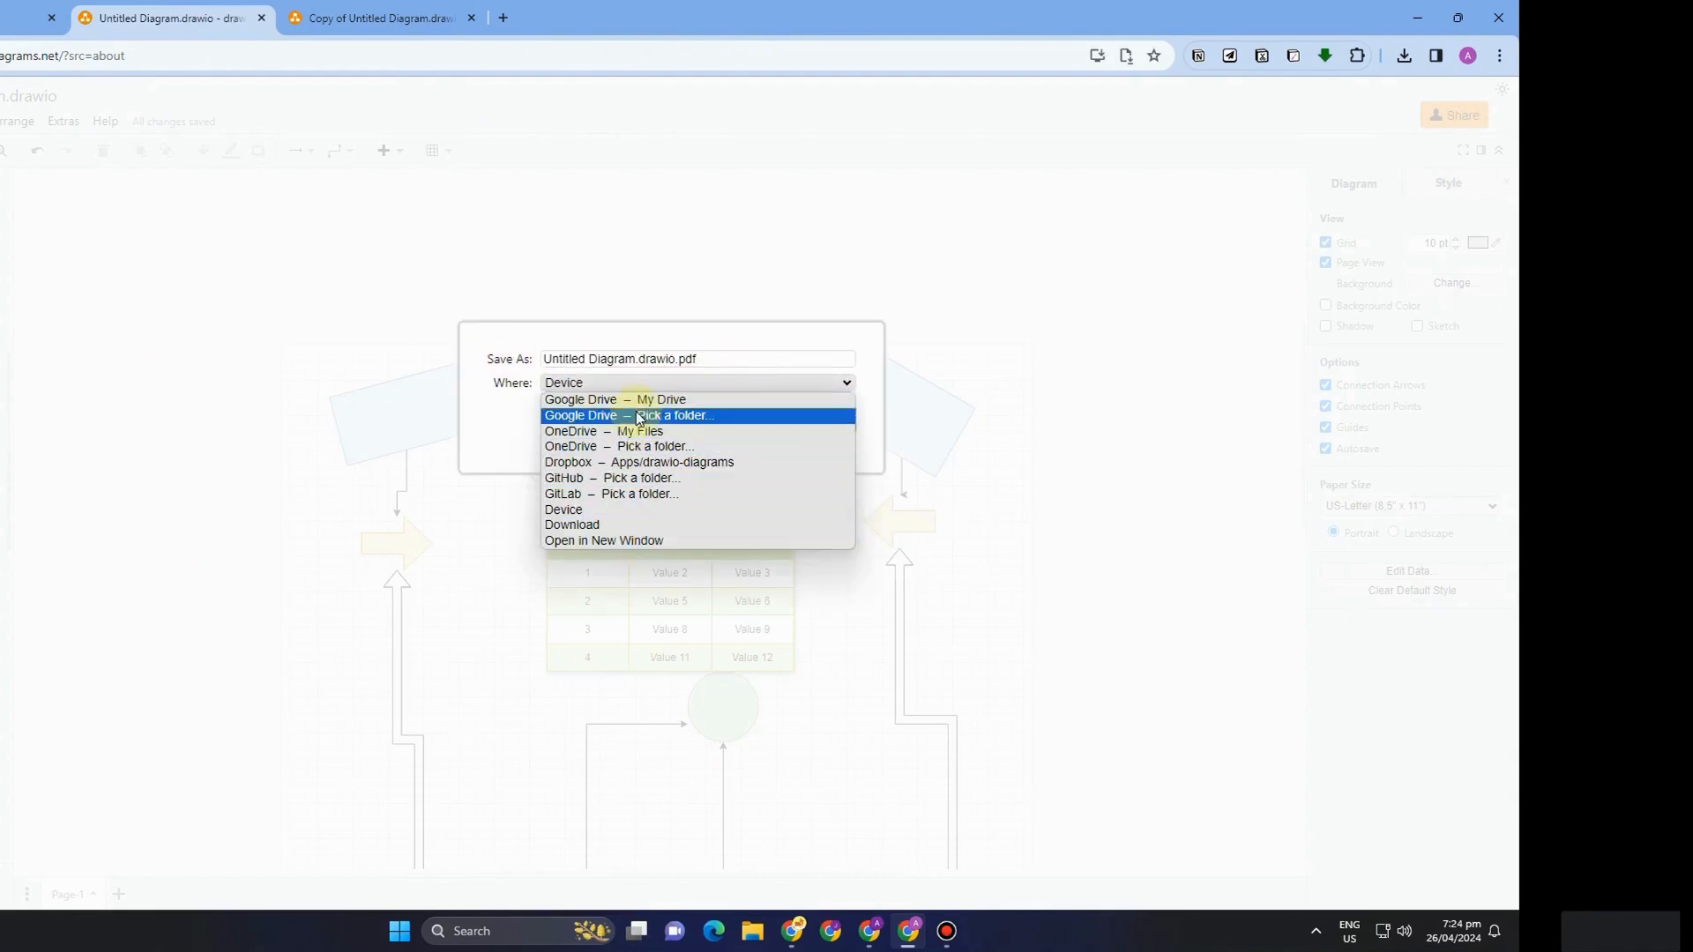
{"action": "left_click", "coordinate": [646, 344]}
{"action": "left_click", "coordinate": [818, 421]}
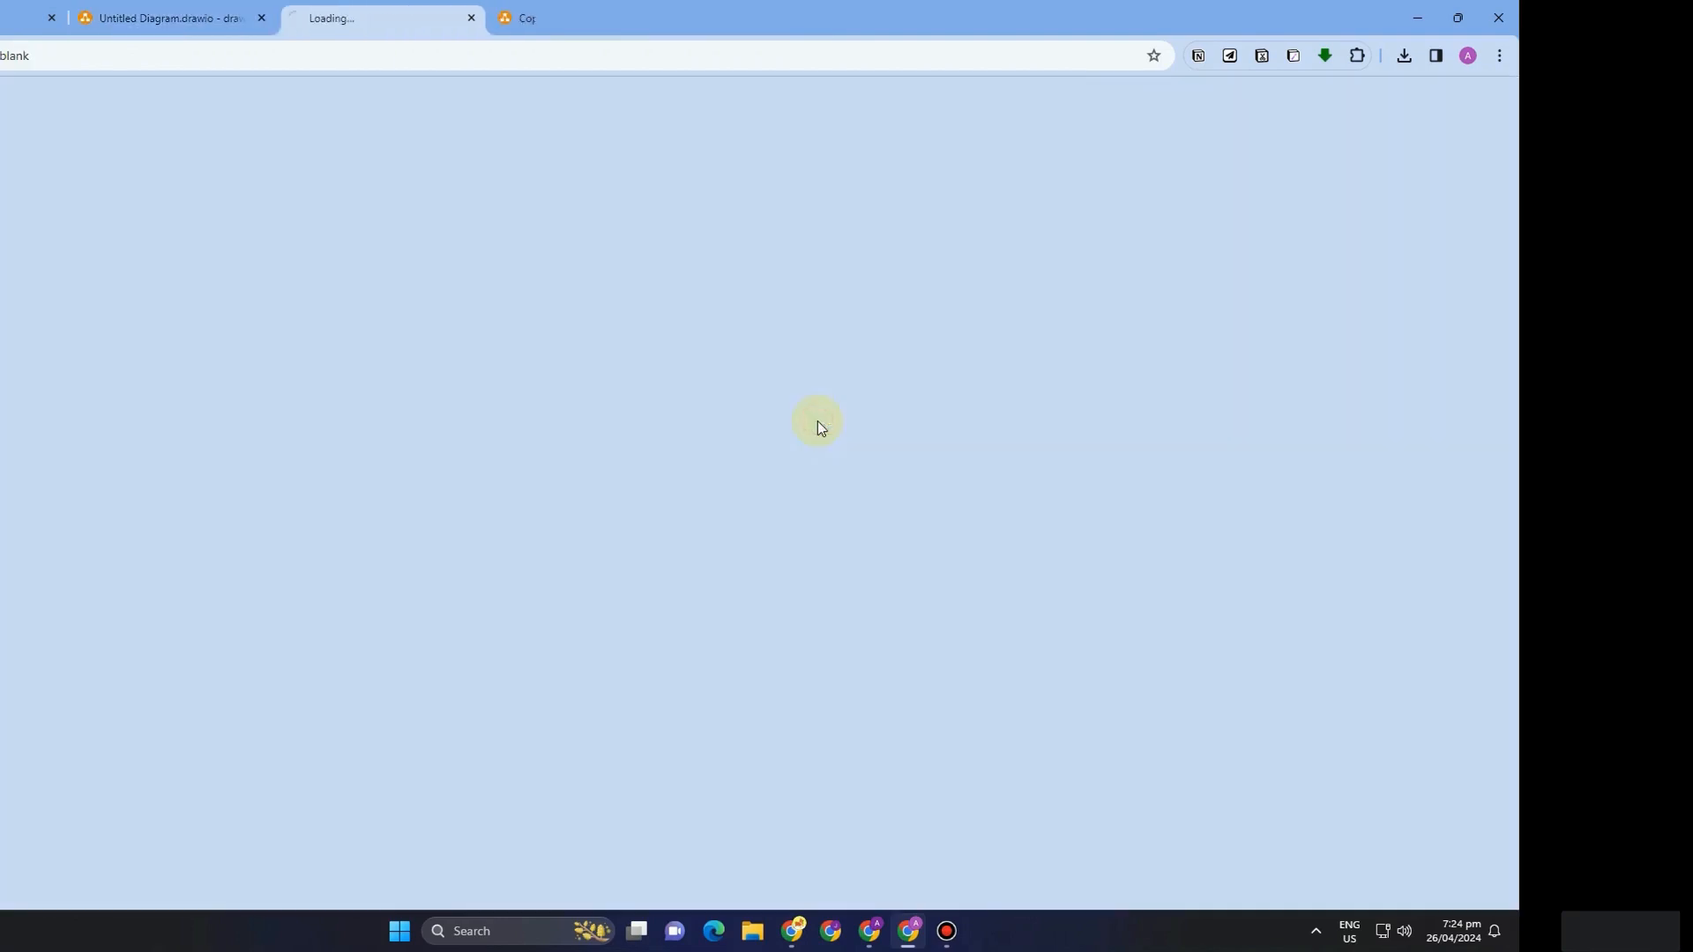
- Return to the original Untitled Diagram.drawio and try to share it by saving it to Google Drive, then dismiss the authorization request
{"action": "left_click", "coordinate": [174, 9]}
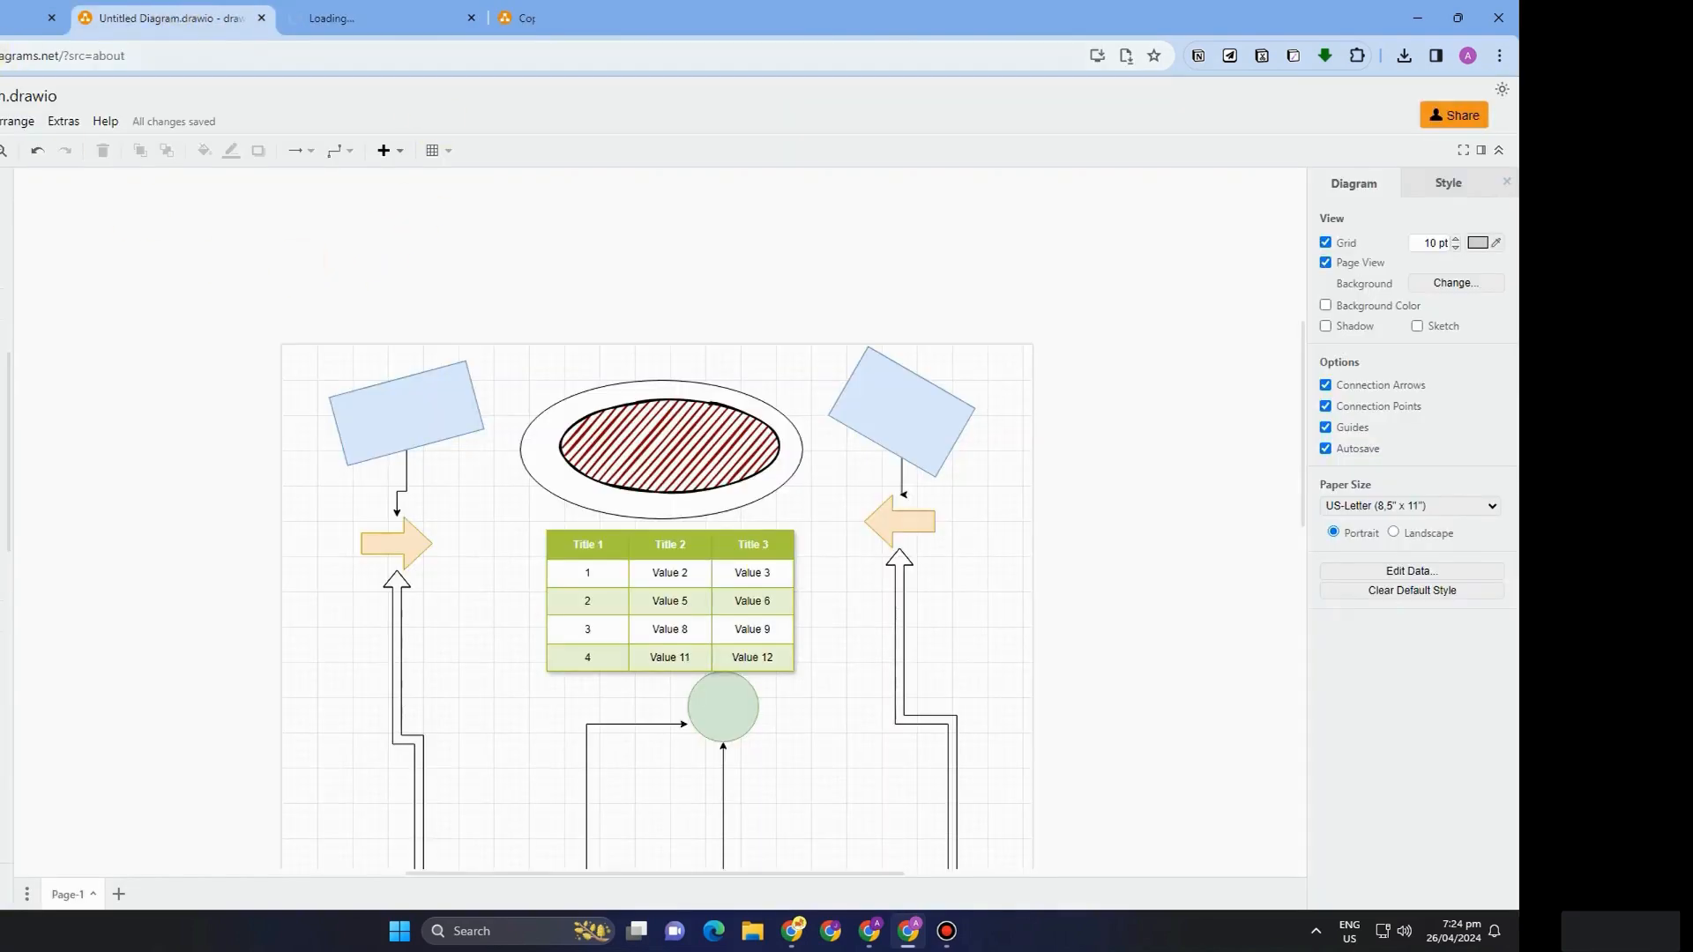
{"action": "left_click", "coordinate": [0, 120]}
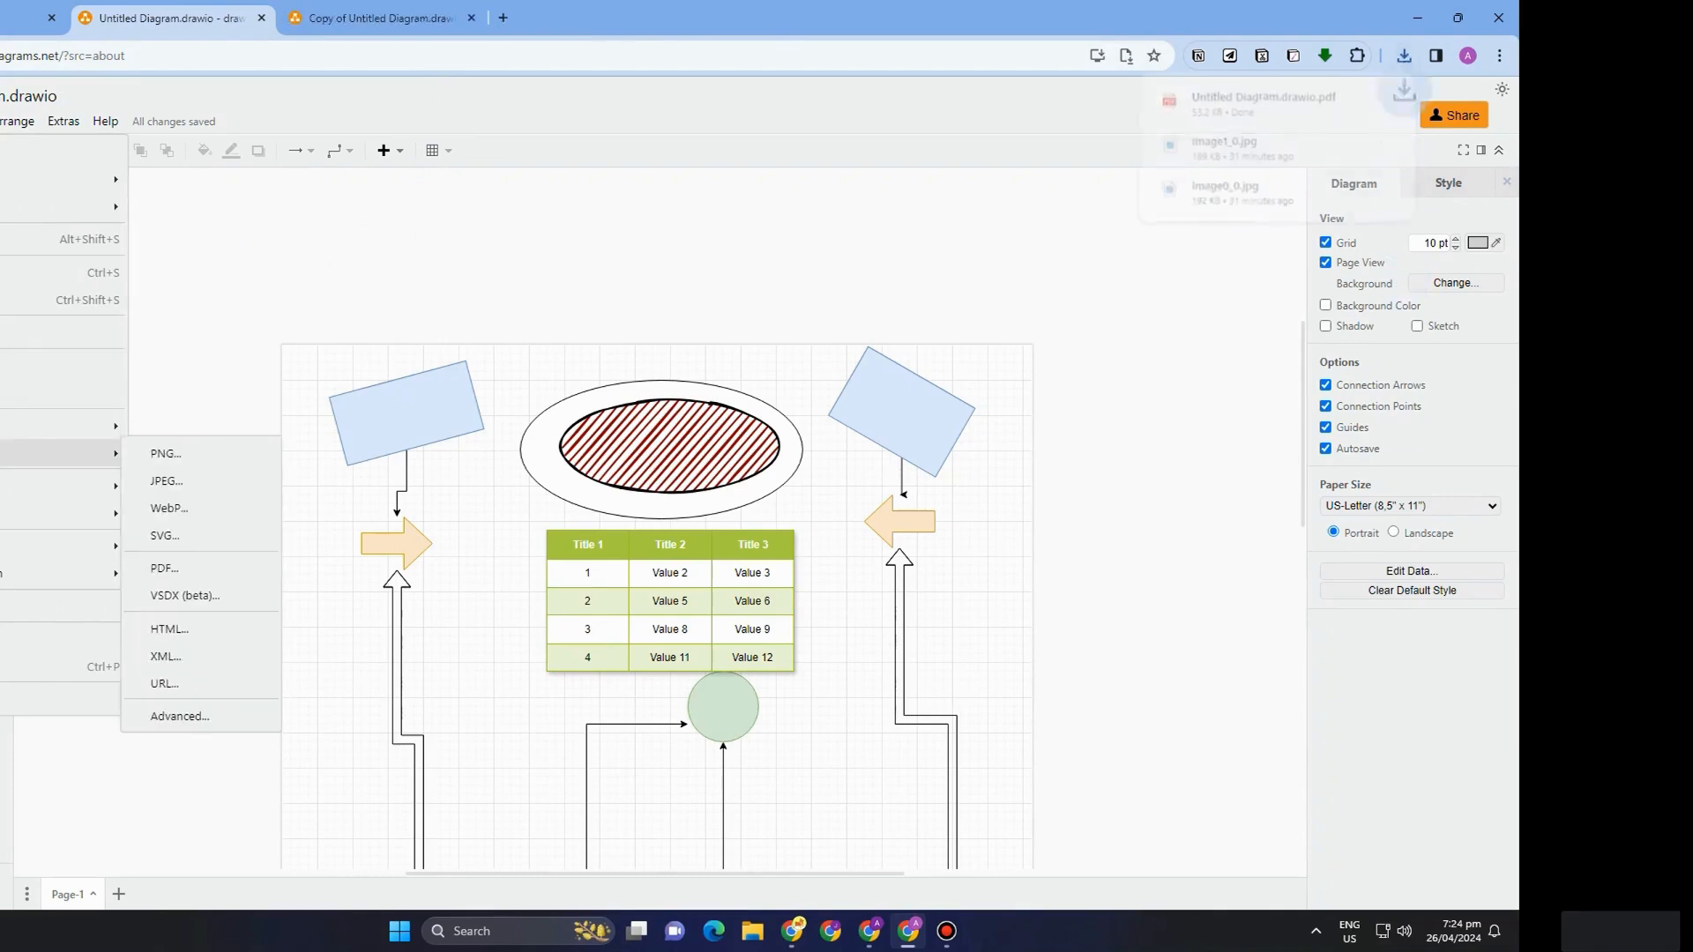
{"action": "left_click", "coordinate": [9, 332]}
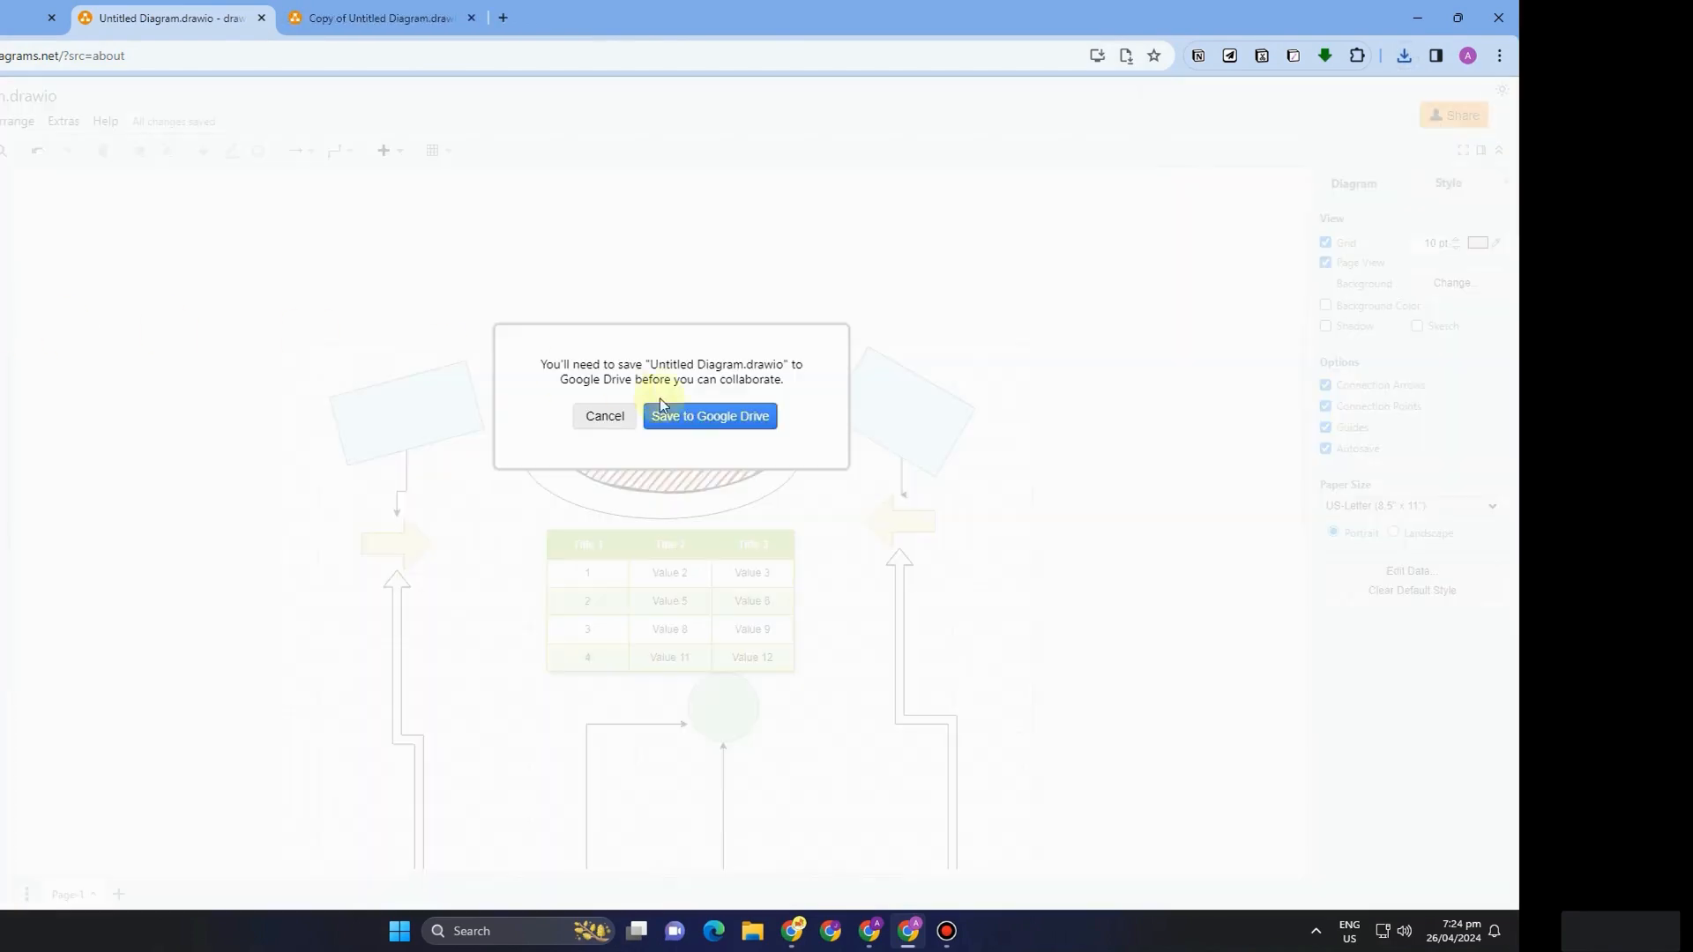
{"action": "left_click", "coordinate": [706, 424]}
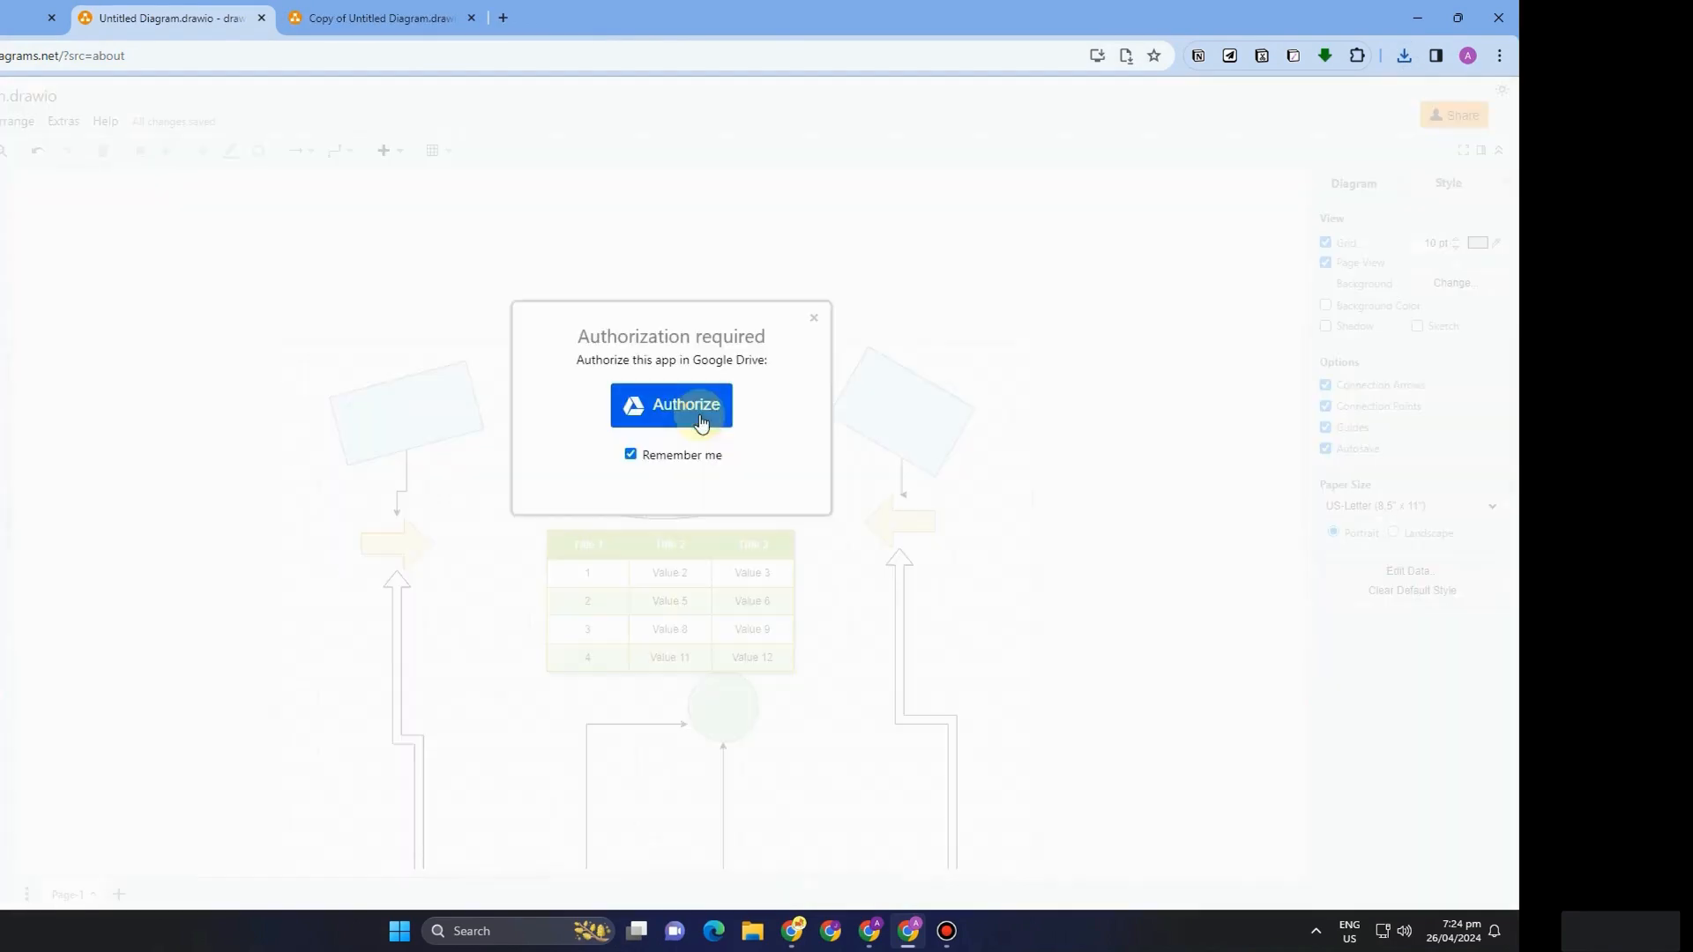
{"action": "left_click", "coordinate": [813, 316]}
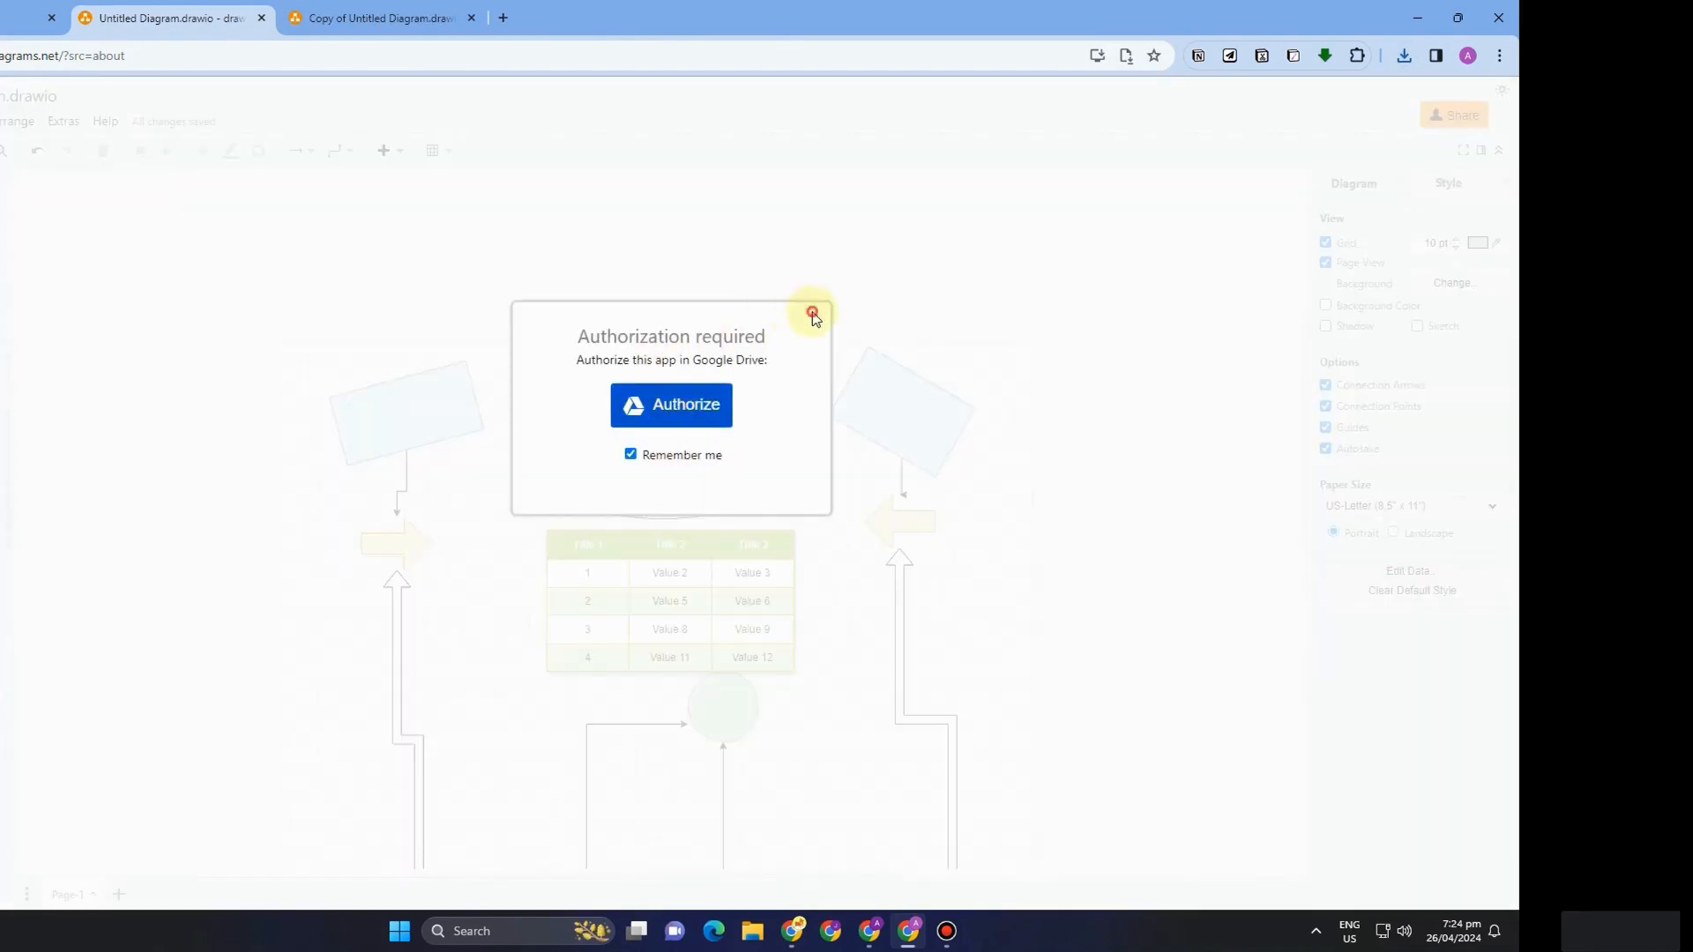
{"action": "left_click", "coordinate": [813, 317]}
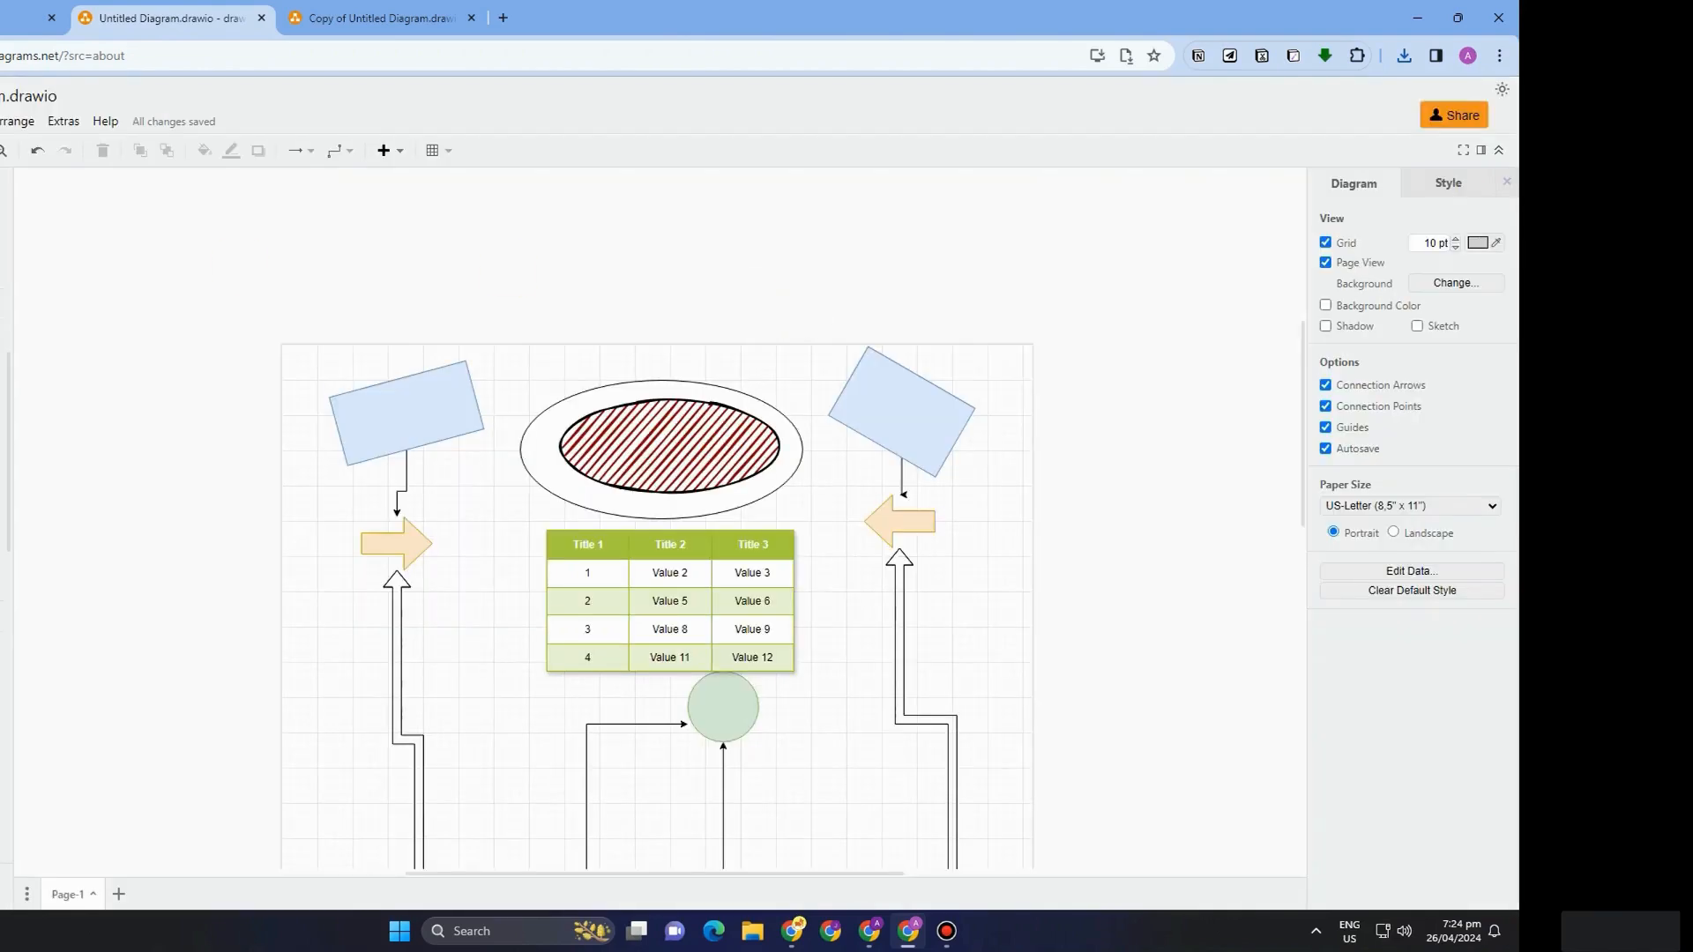
- Make another copy of the original diagram file
{"action": "left_click", "coordinate": [0, 121]}
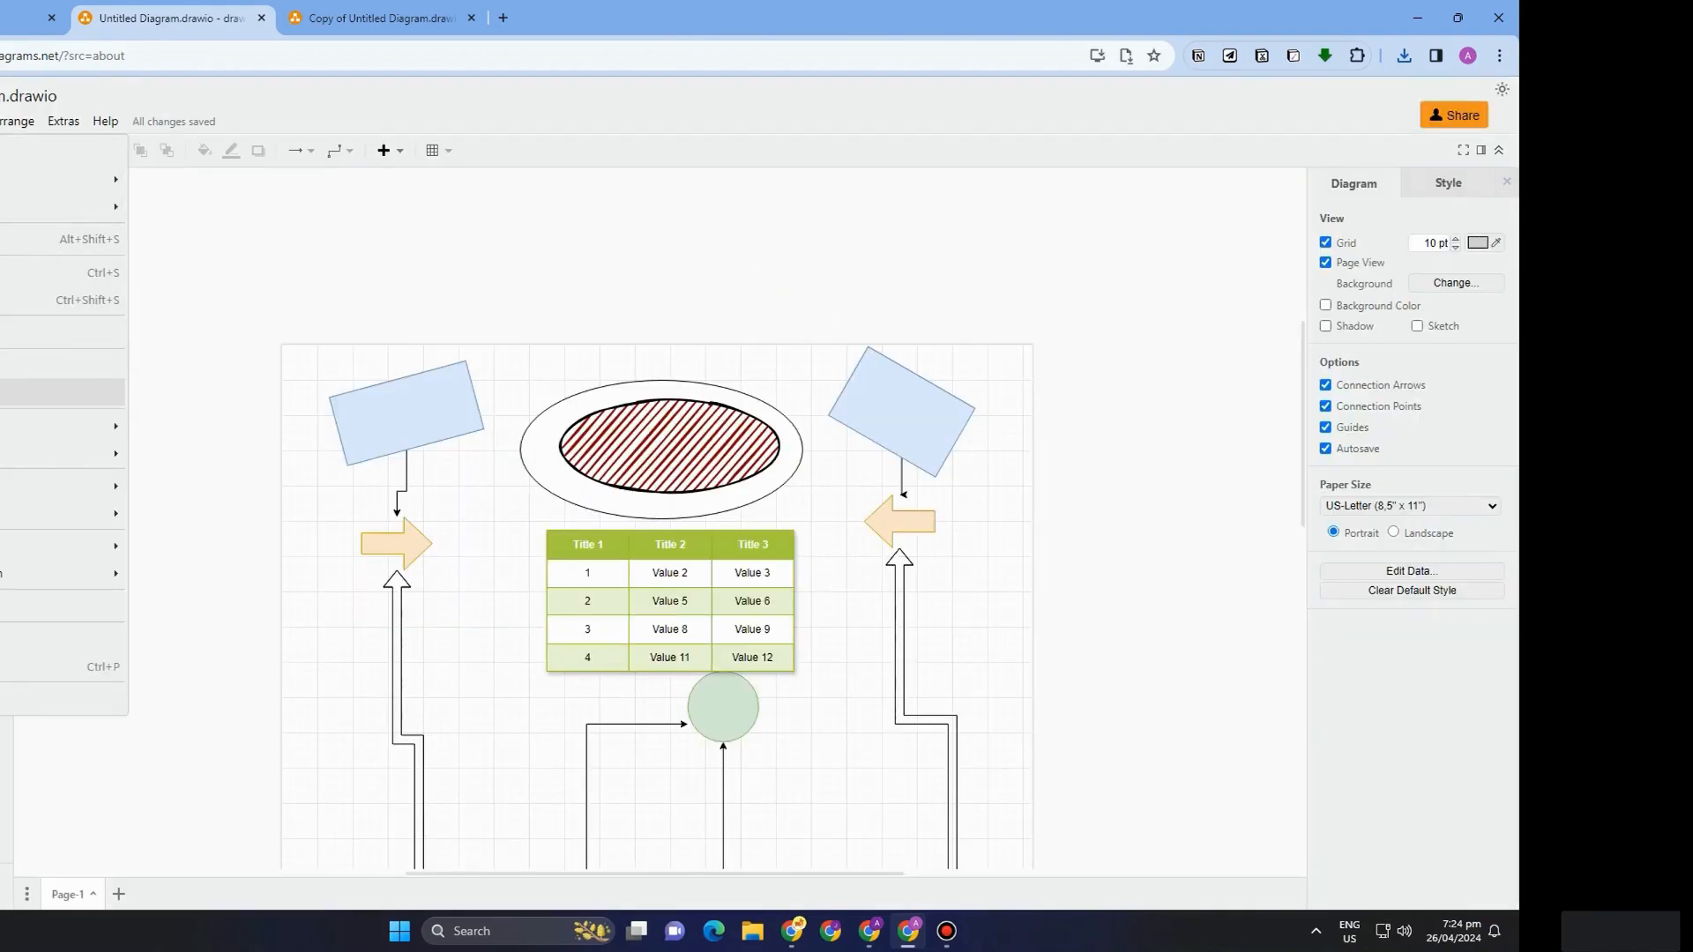
{"action": "mouse_move", "coordinate": [22, 585]}
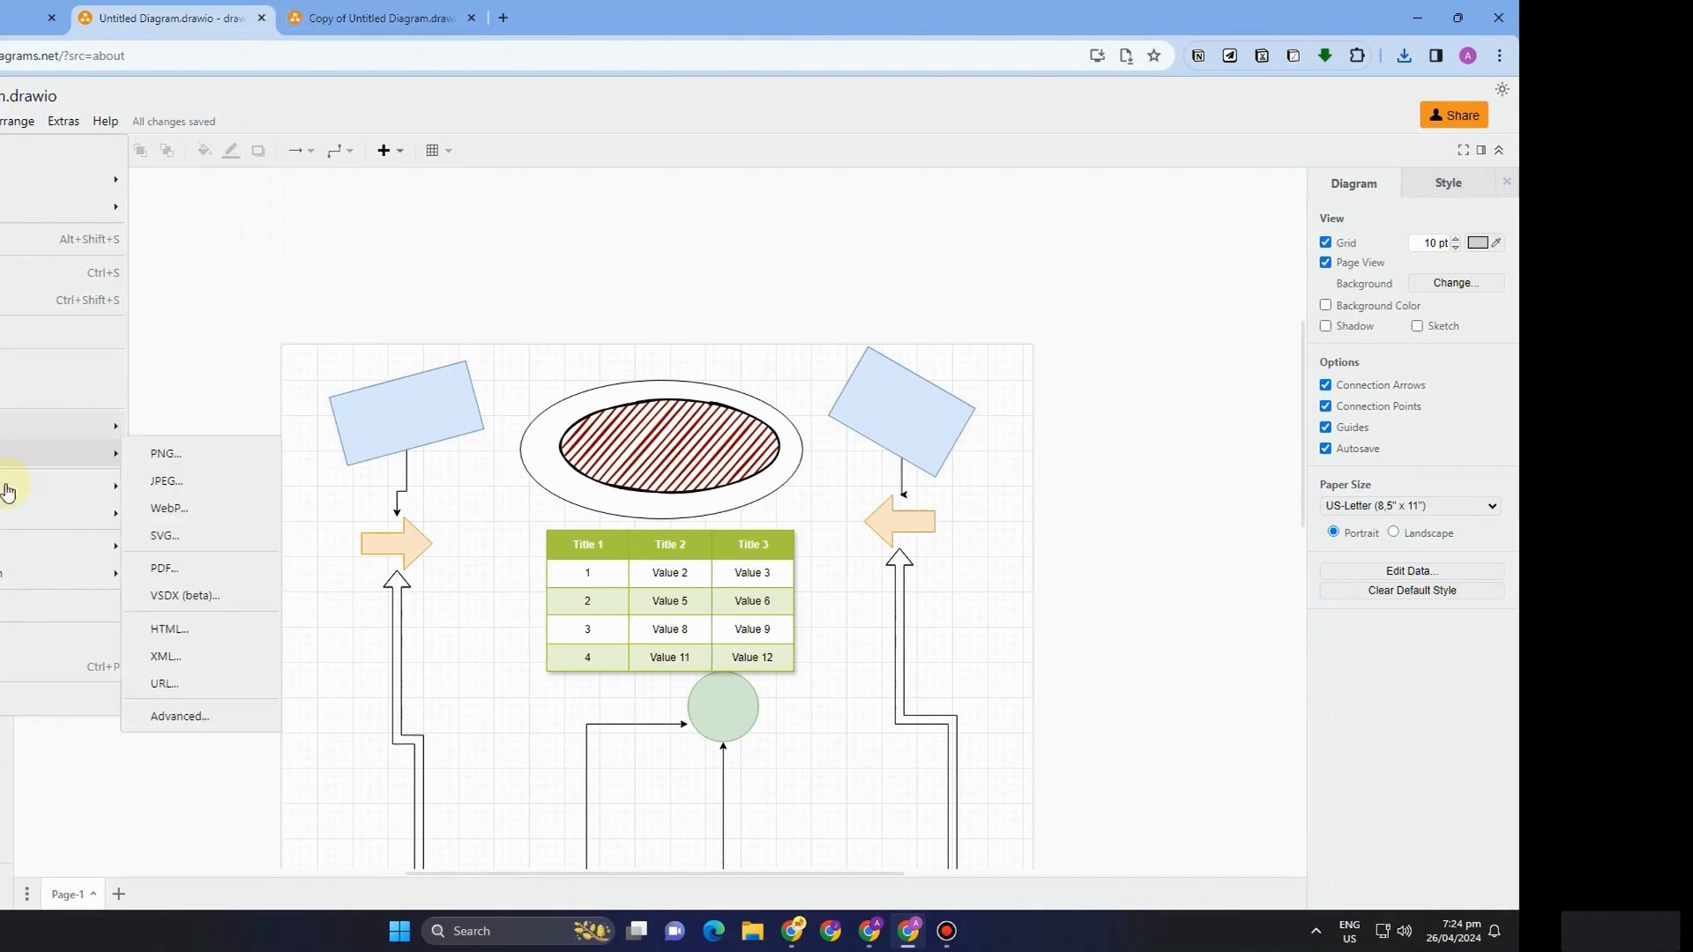
{"action": "left_click", "coordinate": [44, 313]}
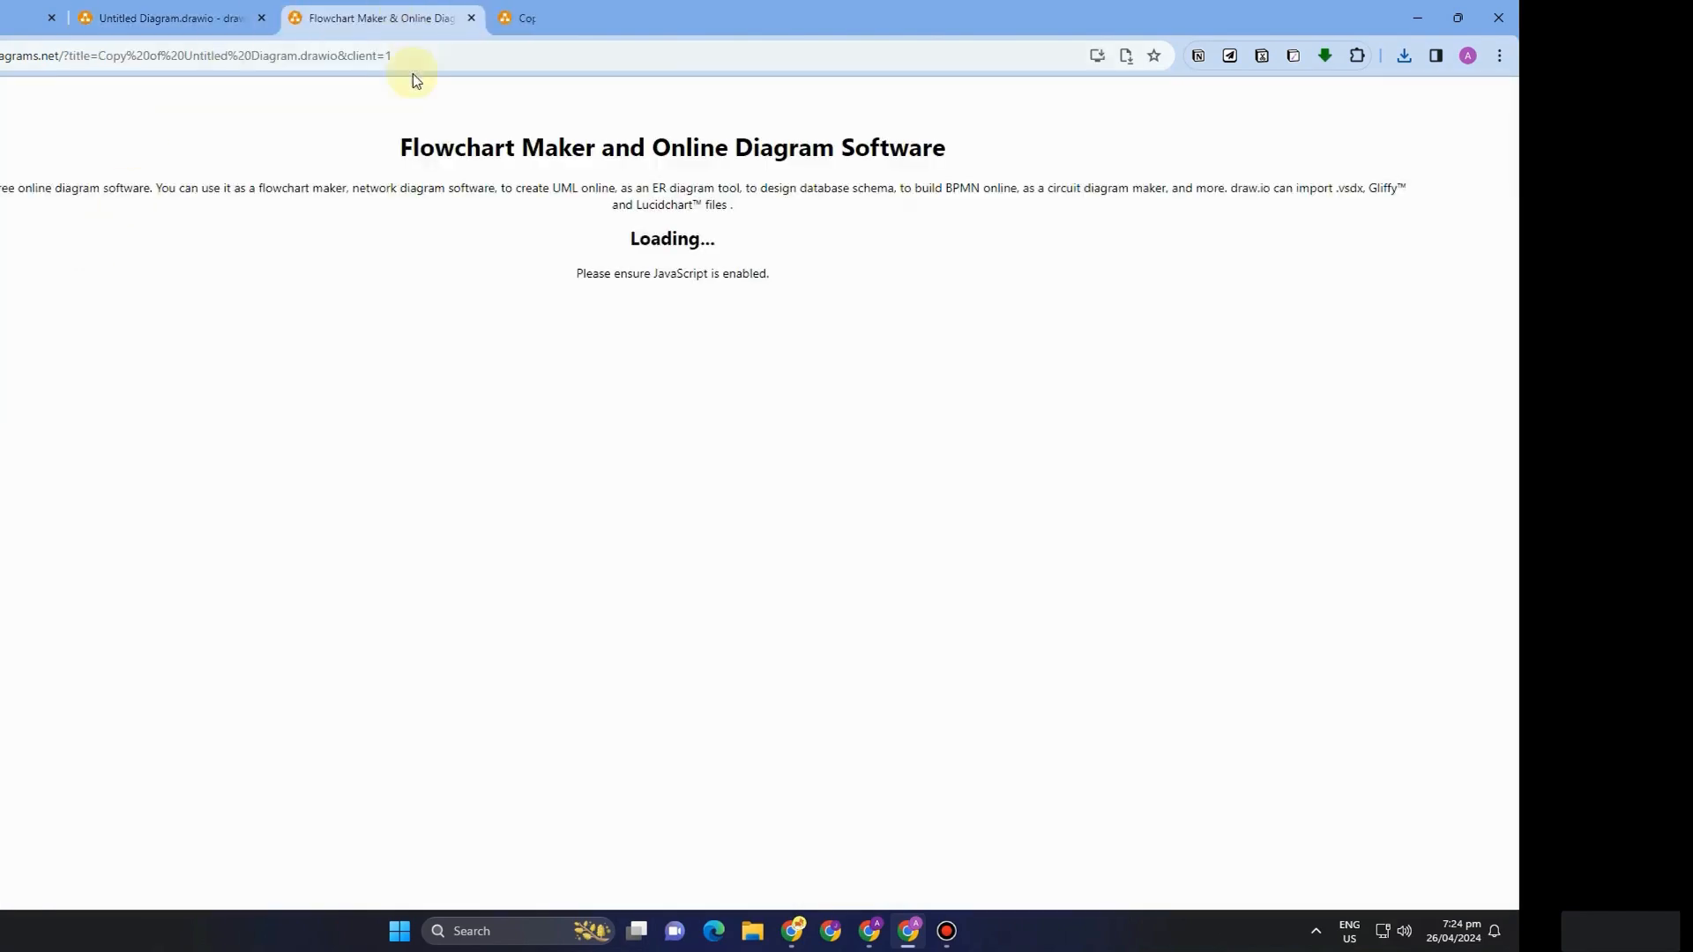